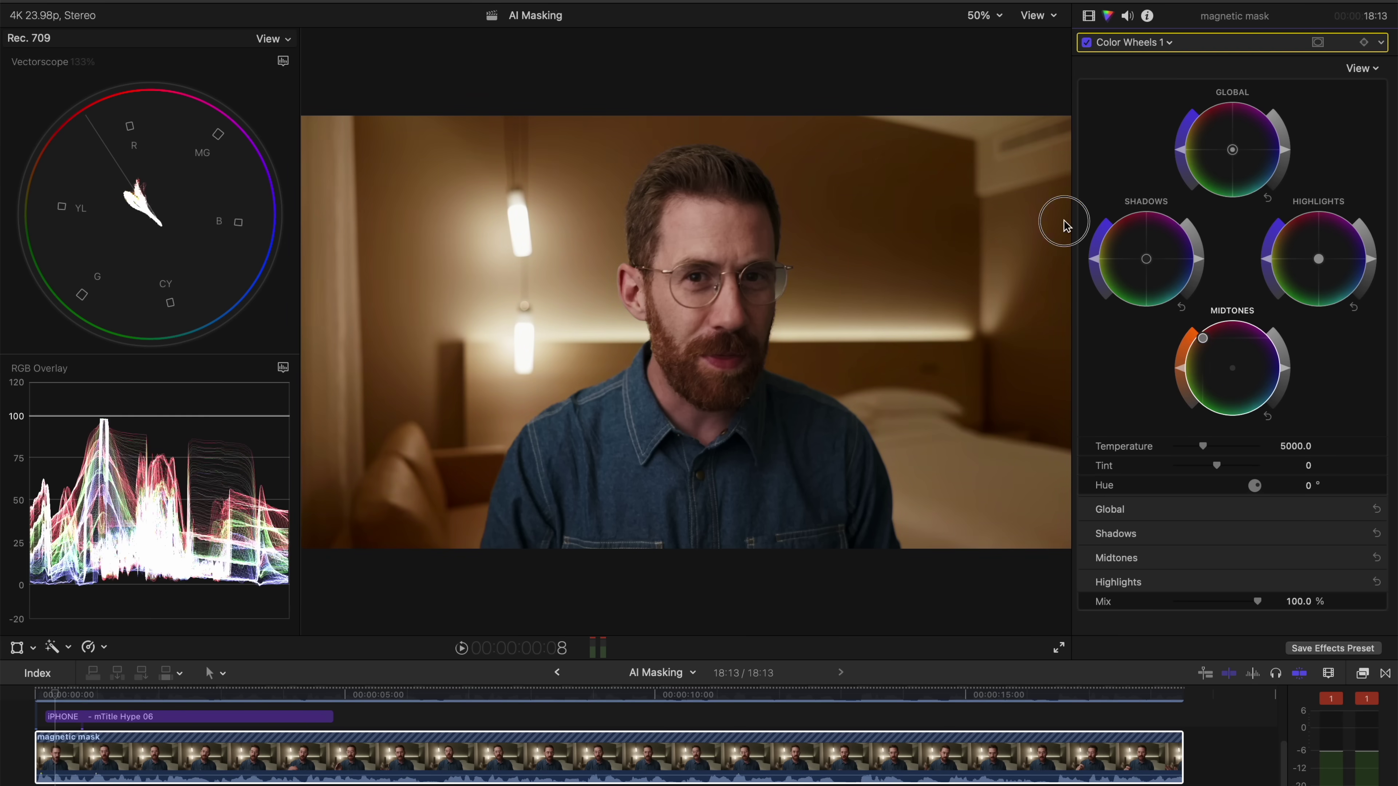
- Skim the rodeo barrel-racing clip in the Smooth Slo-Mo timeline to isolate a 1:03 section
left_click_drag(1319, 258, 1329, 235)
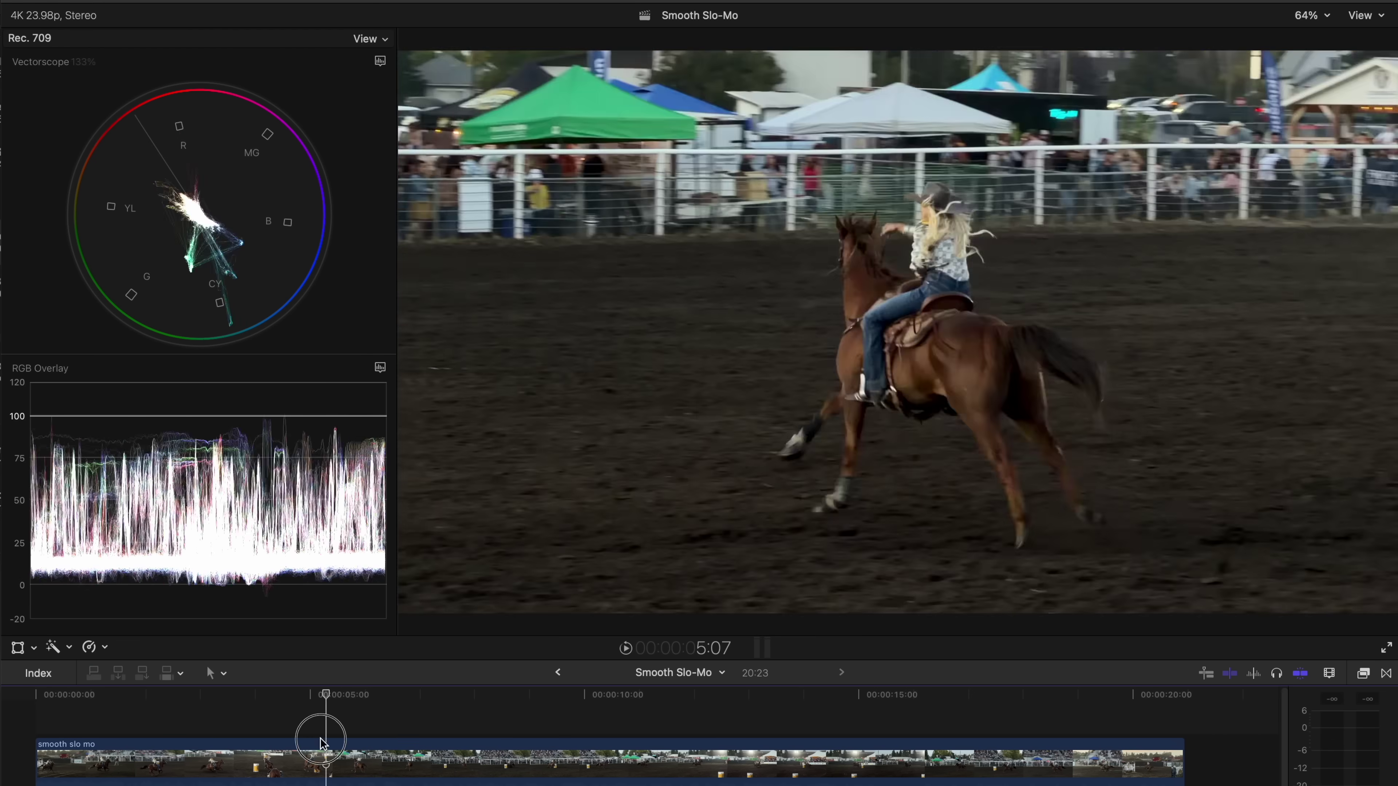
left_click_drag(324, 737, 1017, 691)
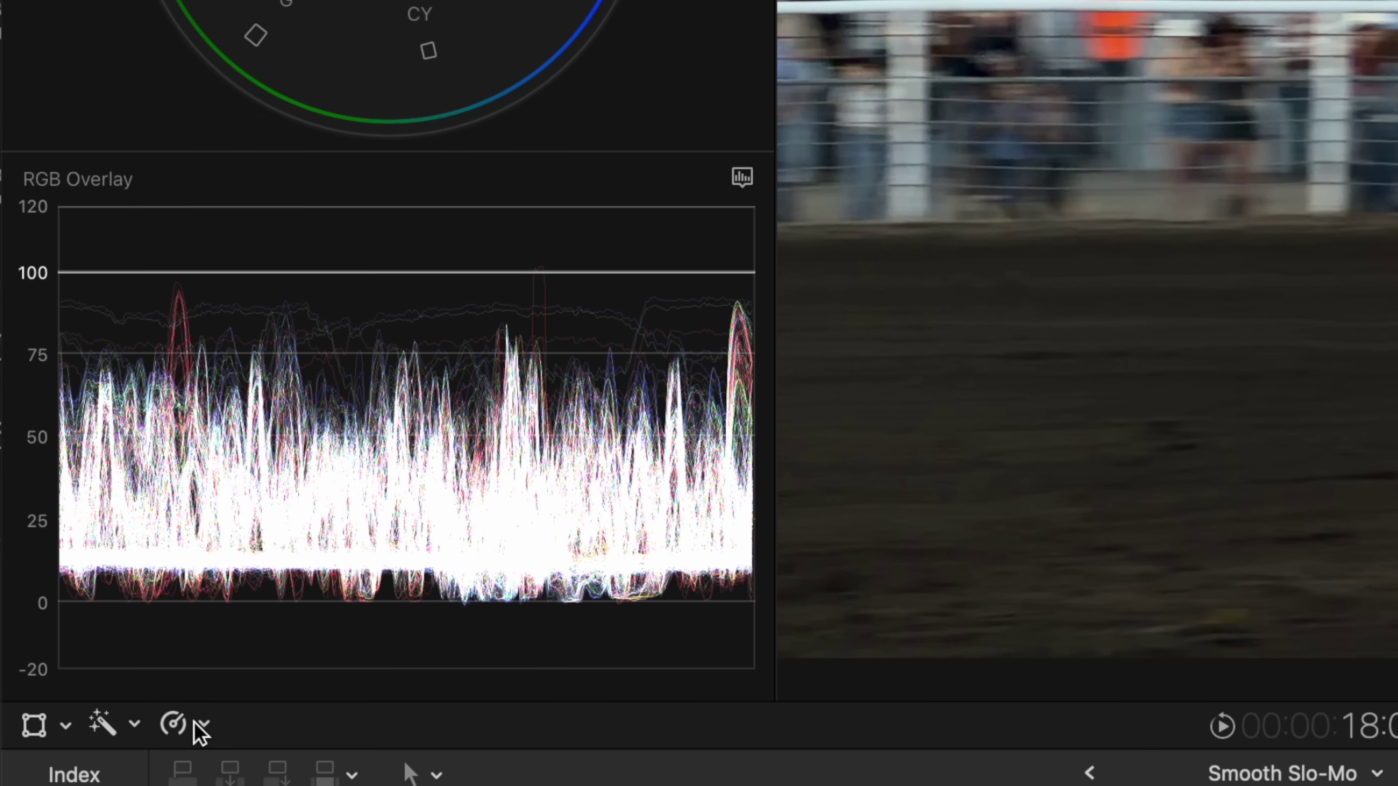
- Retime the isolated rodeo section to Slow 50%, then try Smooth Slo-Mo at 25%
left_click(104, 647)
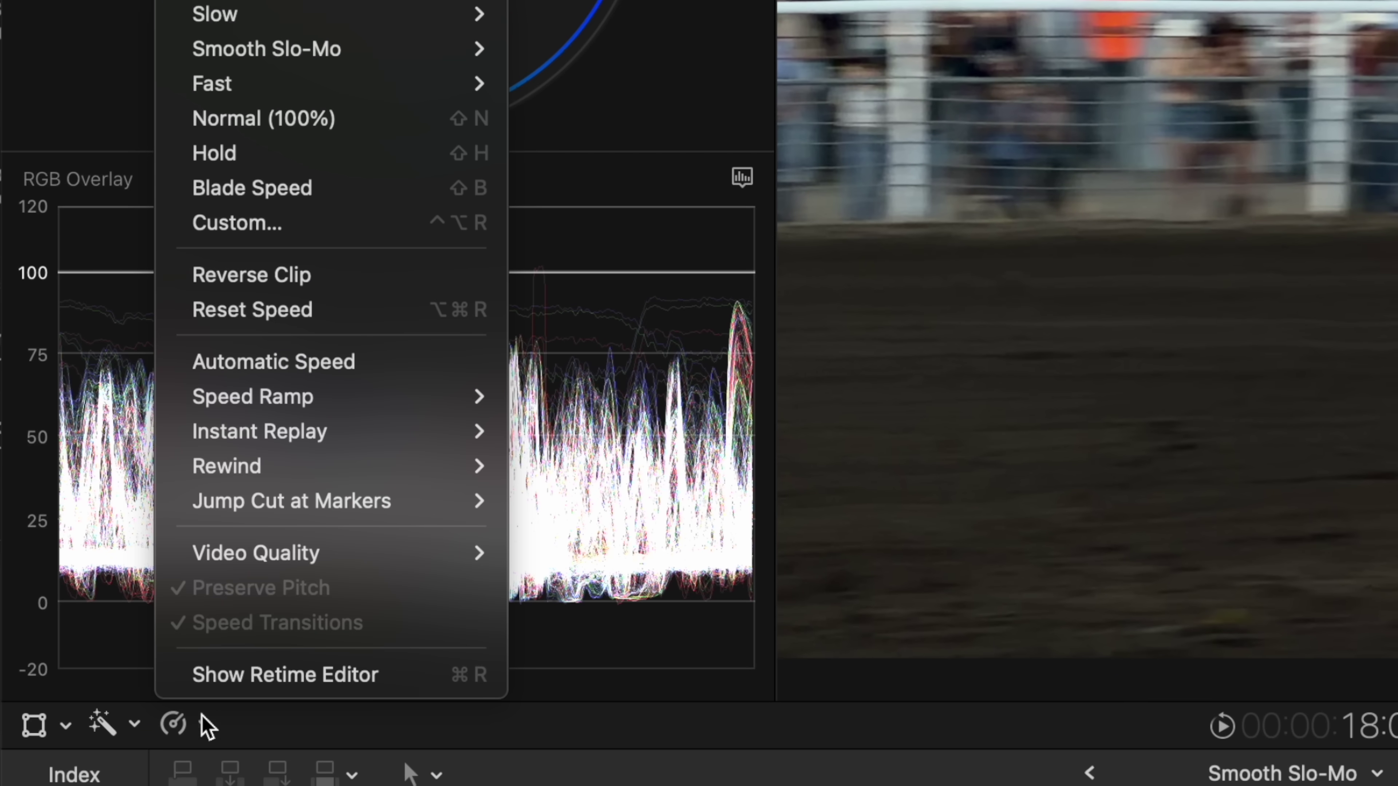
left_click(540, 23)
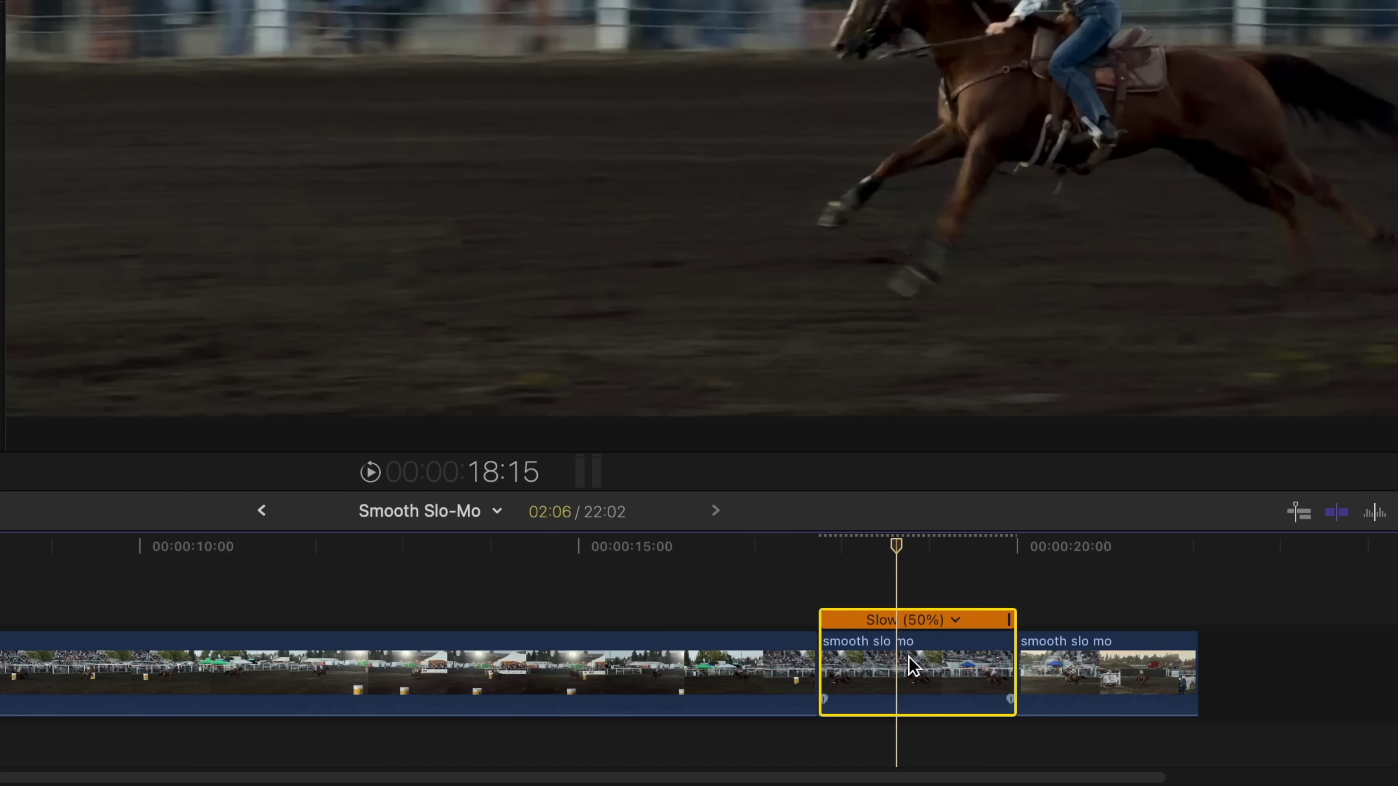
left_click(97, 648)
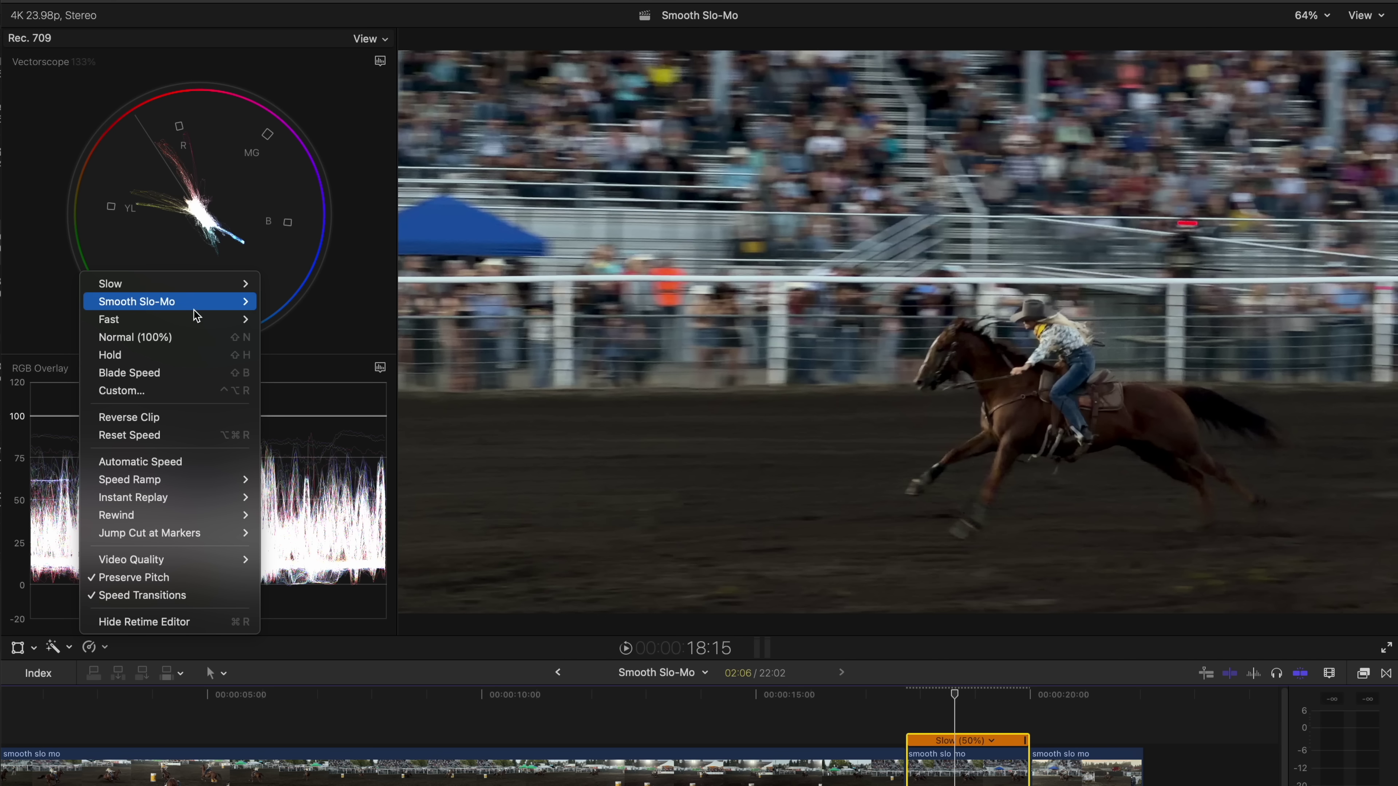
mouse_move(197, 305)
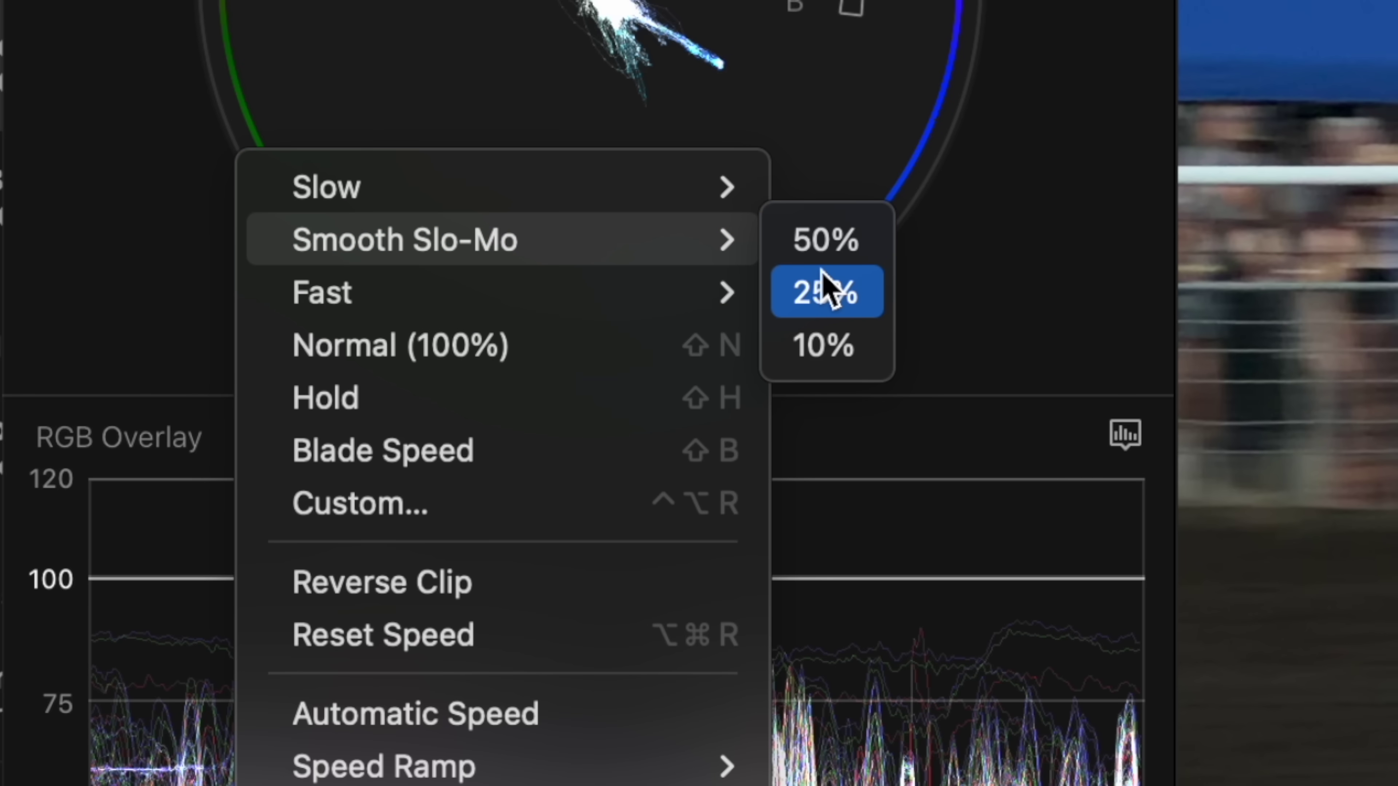
left_click(823, 285)
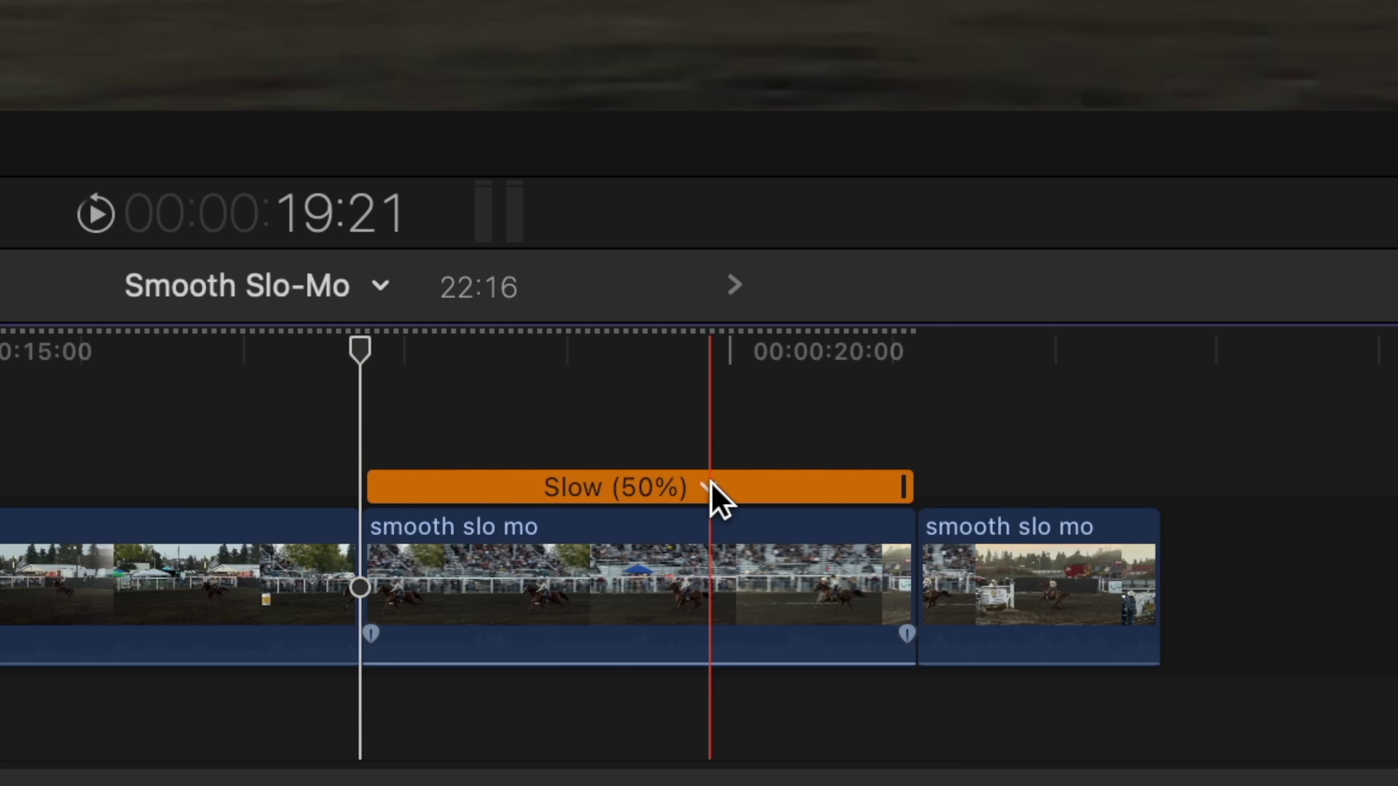
- Change the rodeo section's speed to Slow 10% and play back the result
left_click(711, 486)
mouse_move(842, 592)
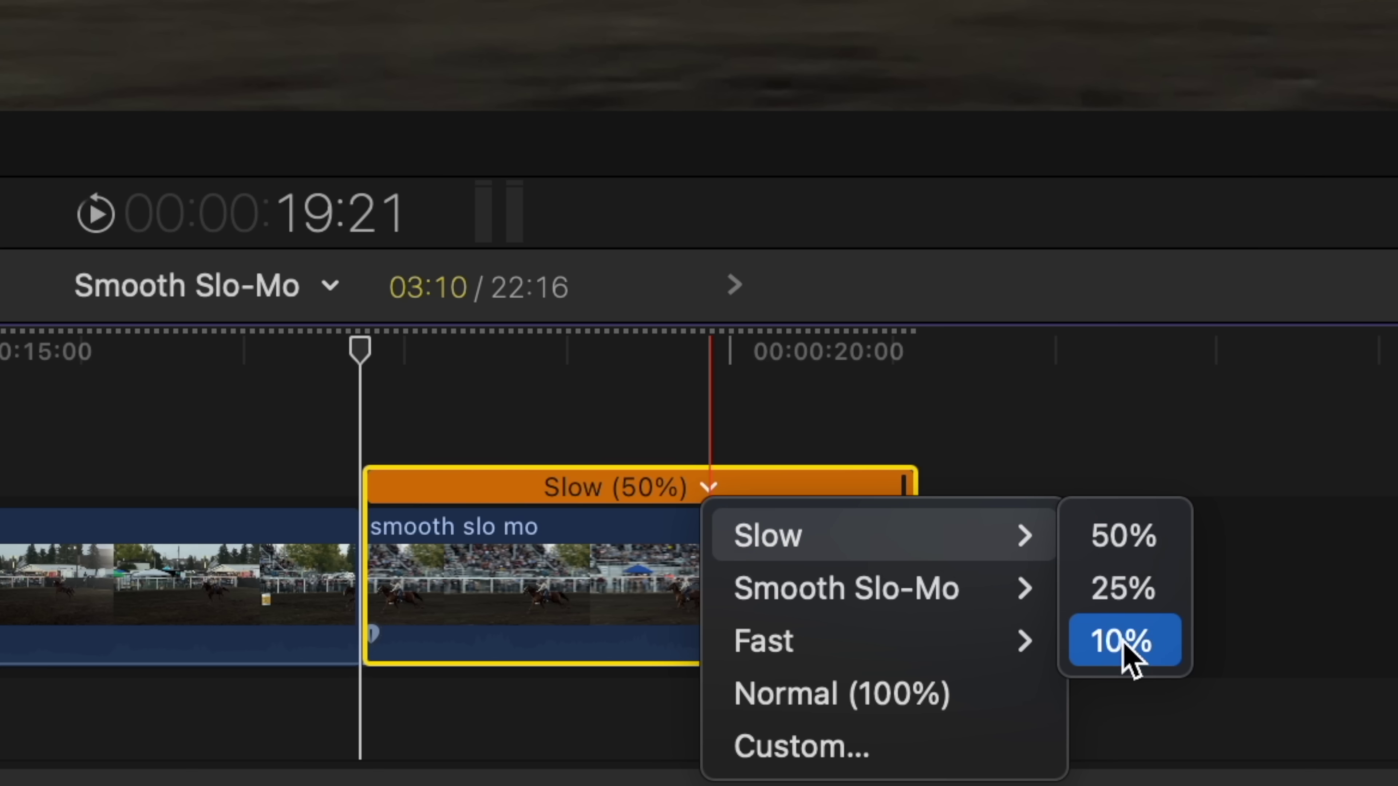
left_click(1139, 655)
left_click(374, 424)
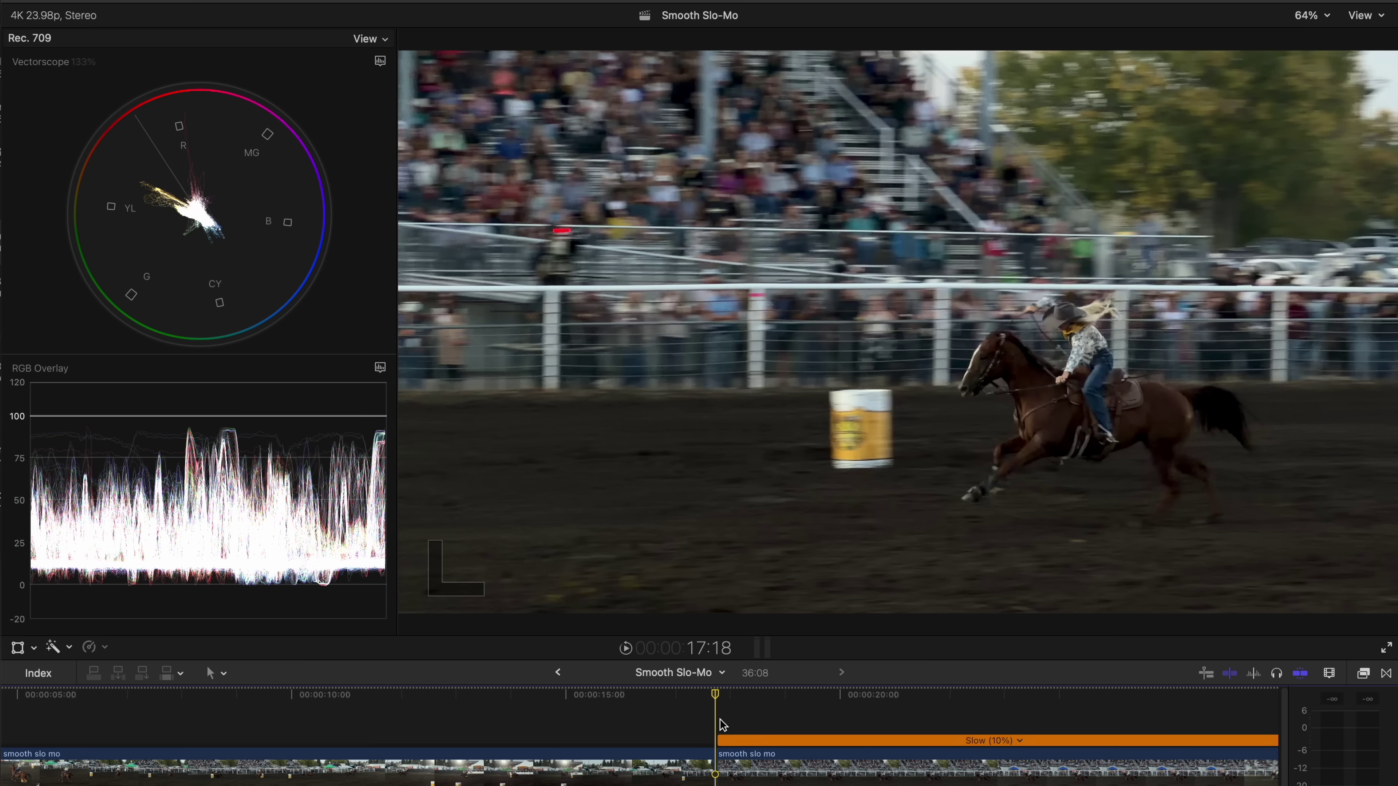
key("space")
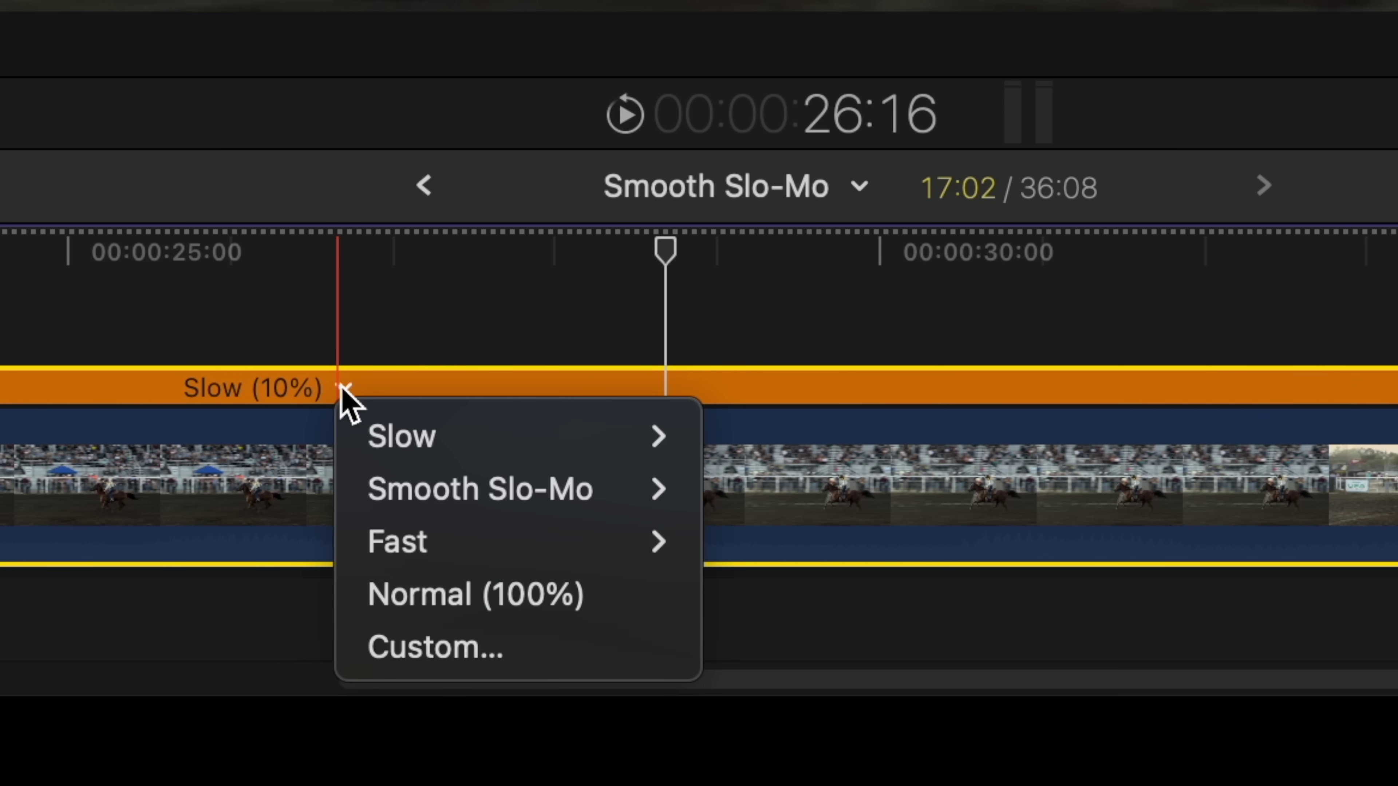
mouse_move(458, 468)
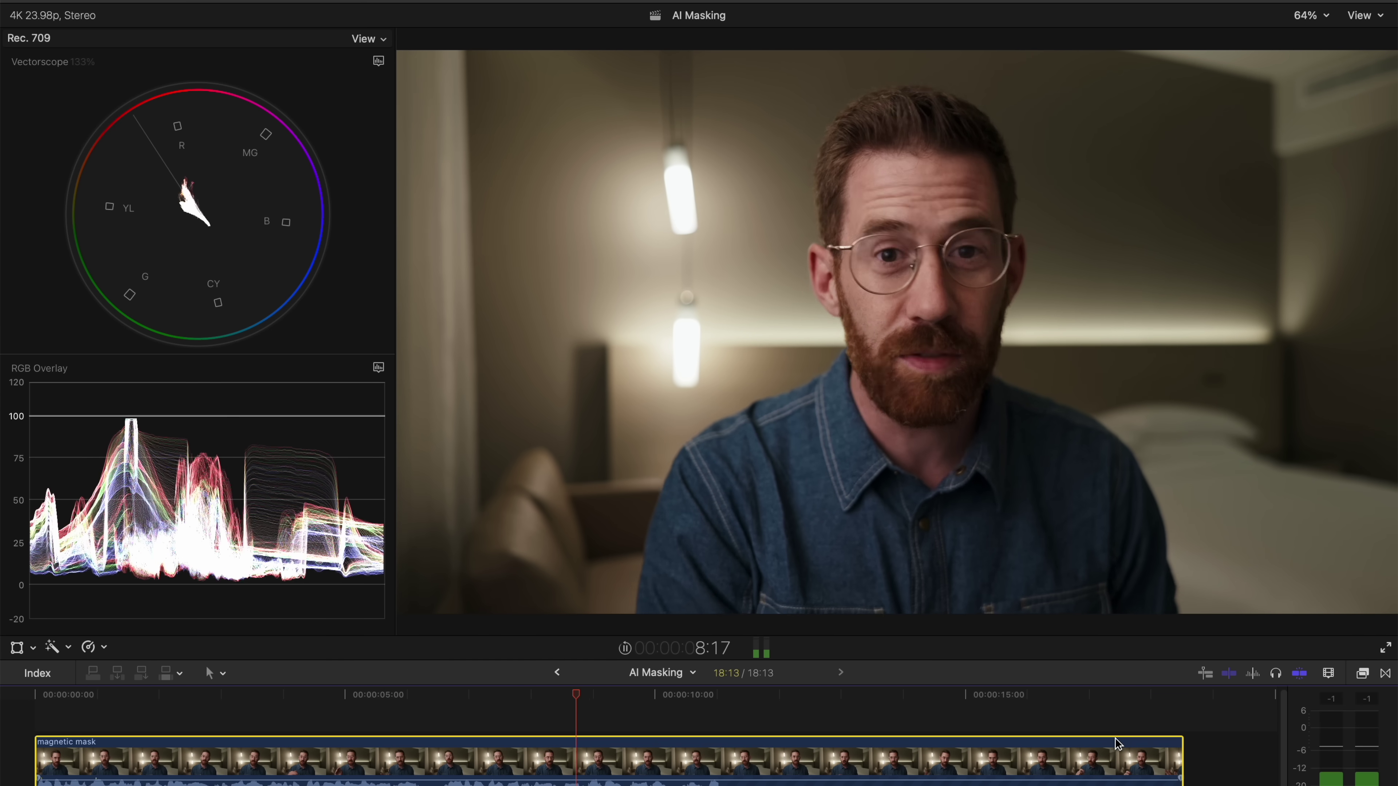
- Apply Magnetic Mask to the interview clip and mark the man's face as the subject
left_click(1363, 674)
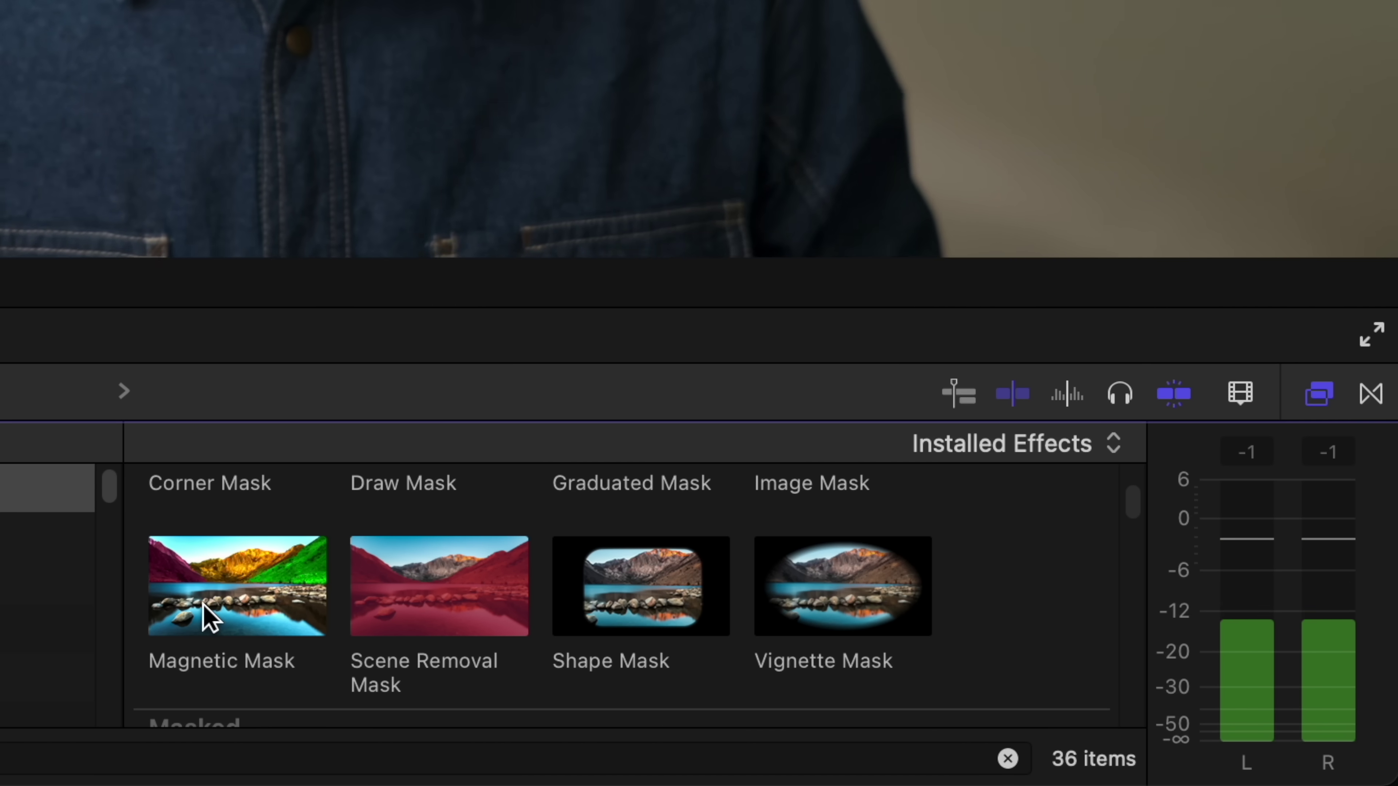
left_click_drag(203, 604, 0, 641)
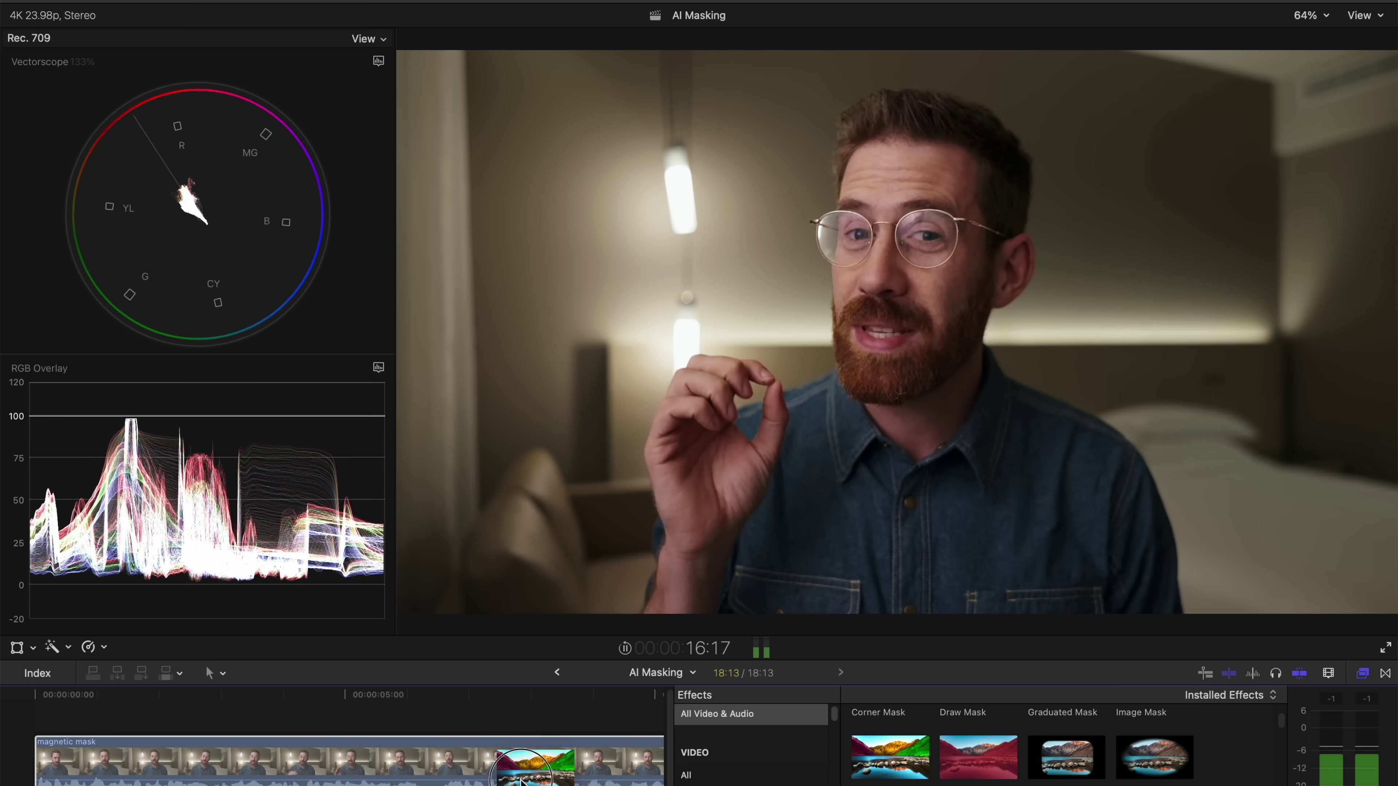
left_click_drag(522, 781, 528, 776)
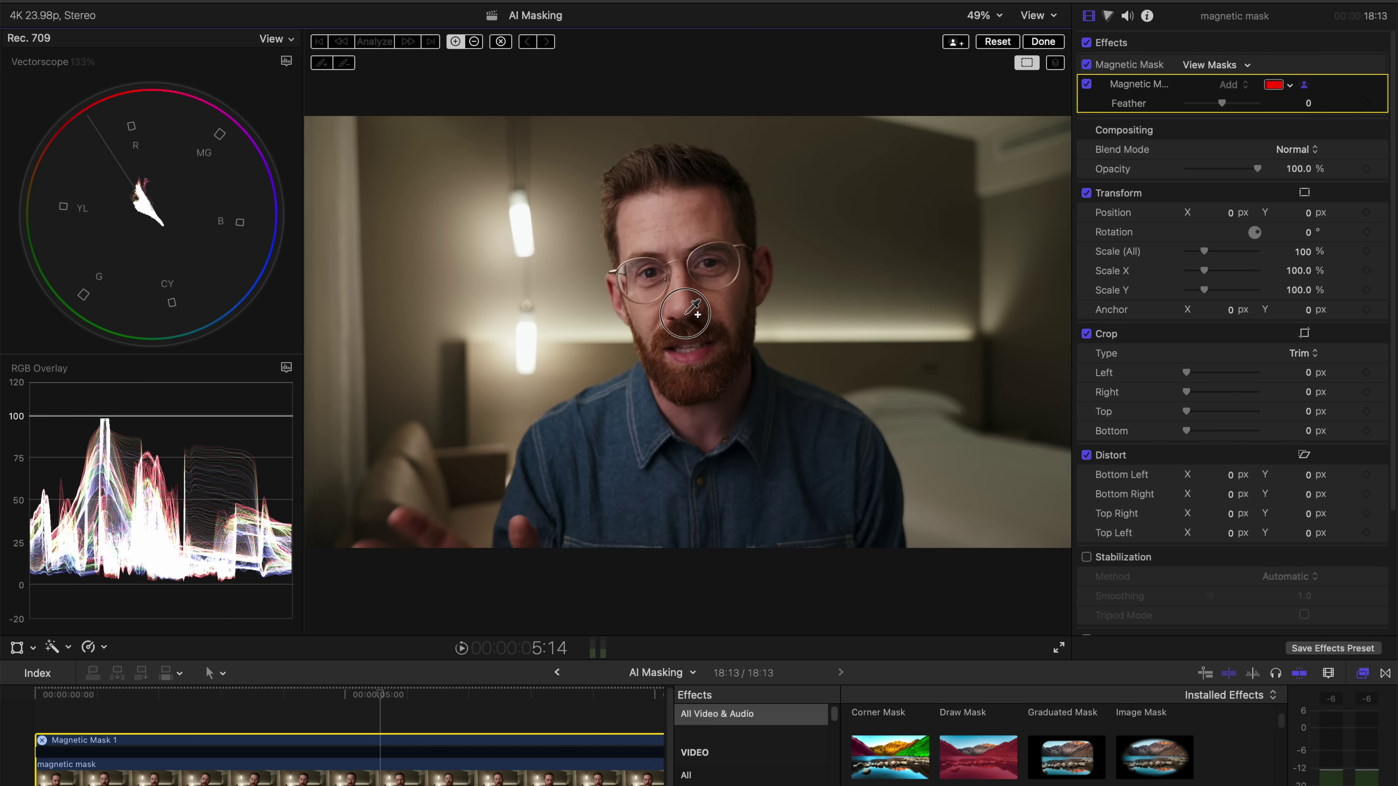
left_click(685, 313)
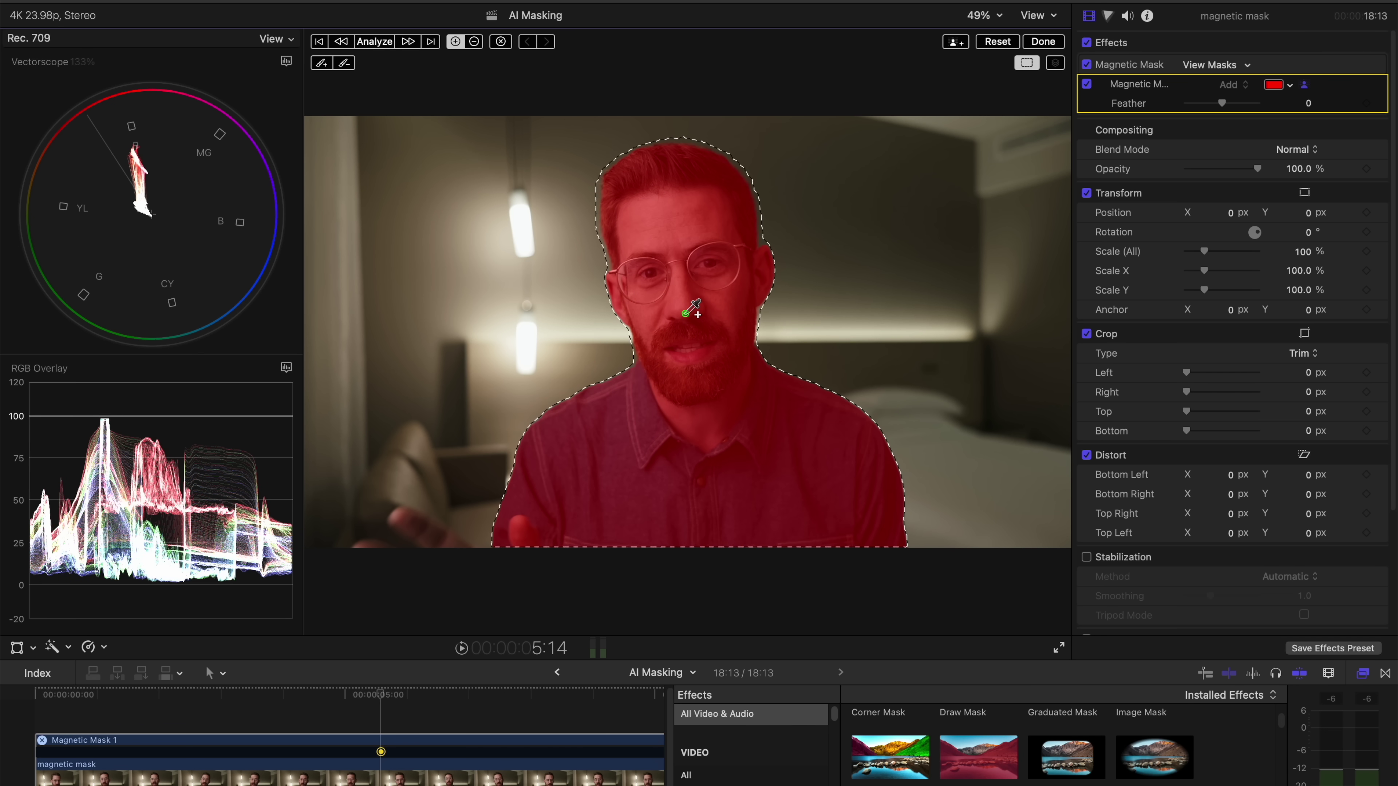
- Analyze the mask, then add an mTitle Hype 06 title reading 'iPHONE 17 PRO' above the clip
left_click(375, 42)
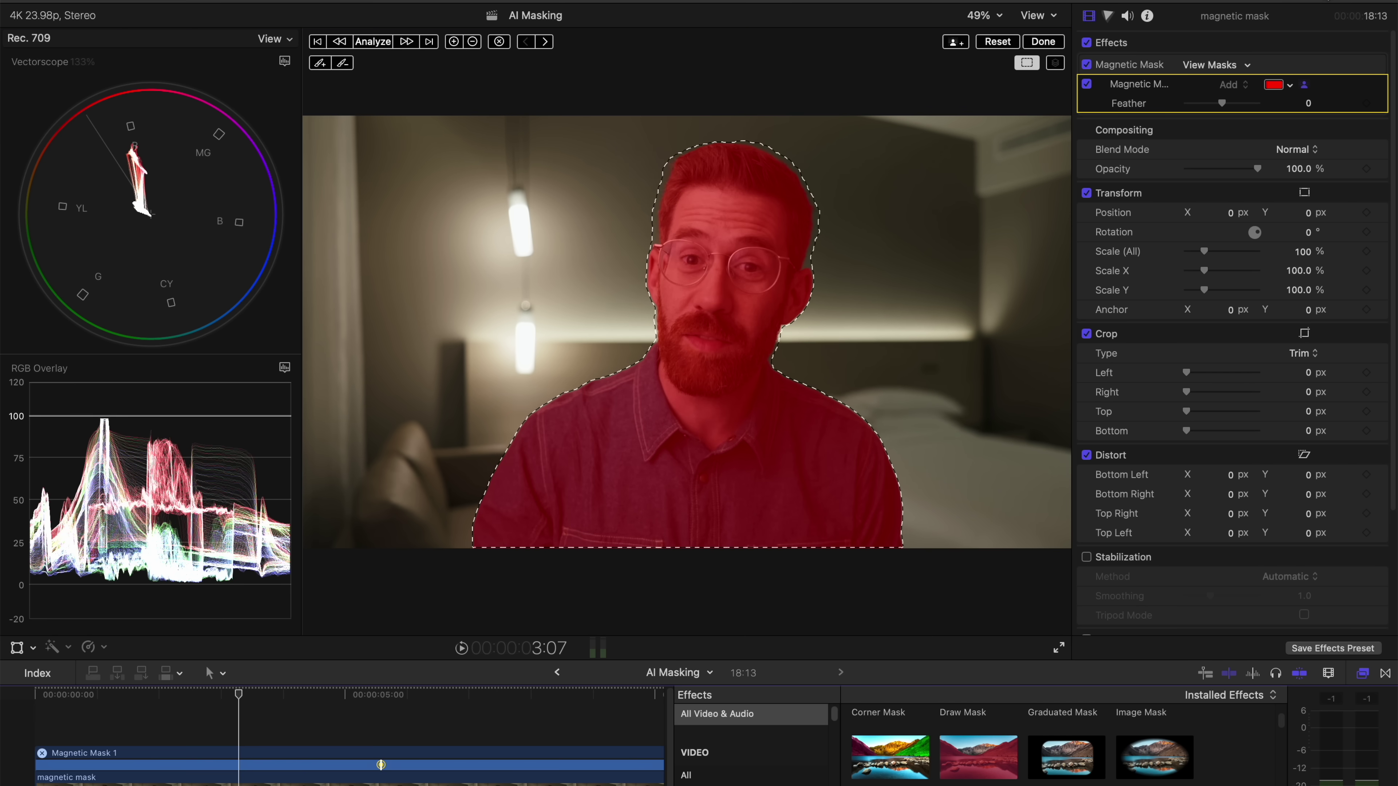
key("super+4")
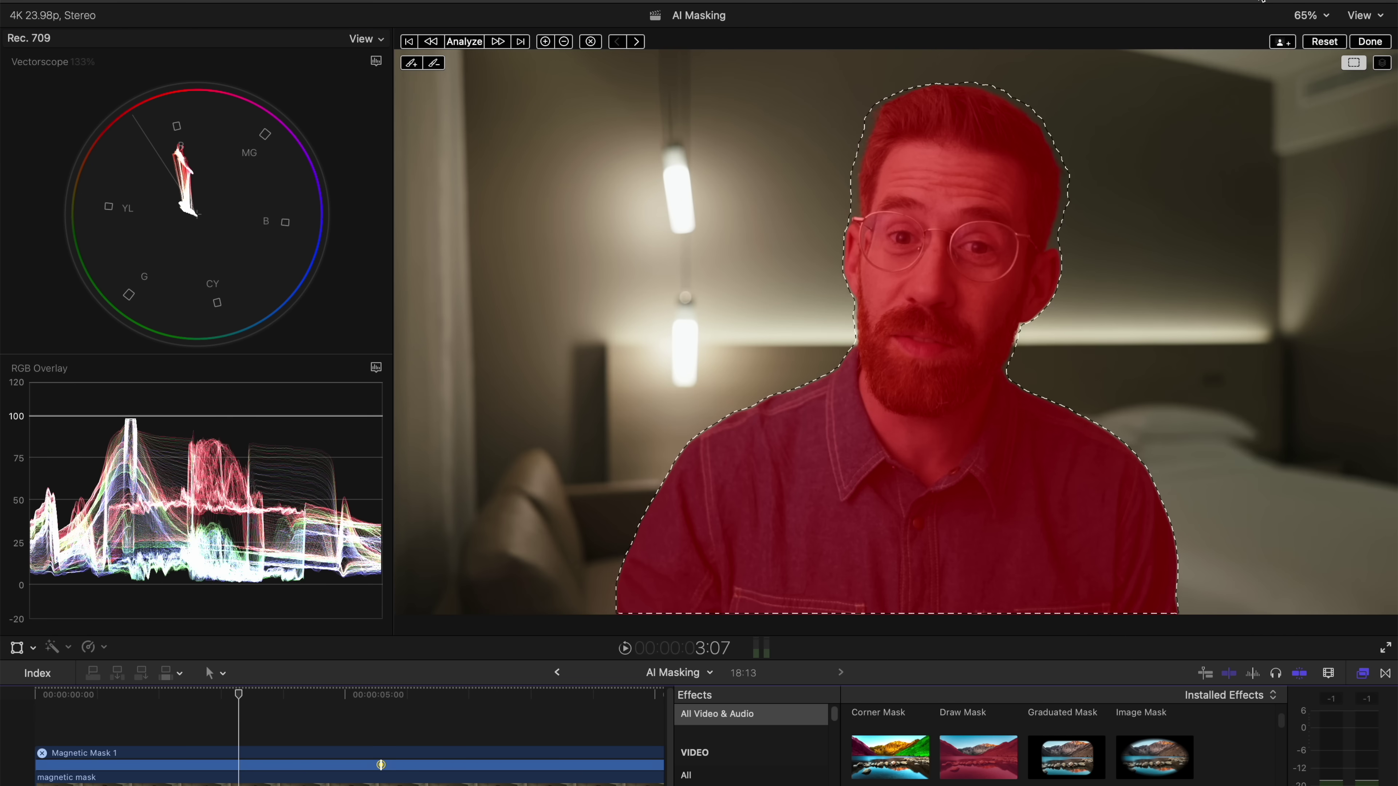
key("super+1")
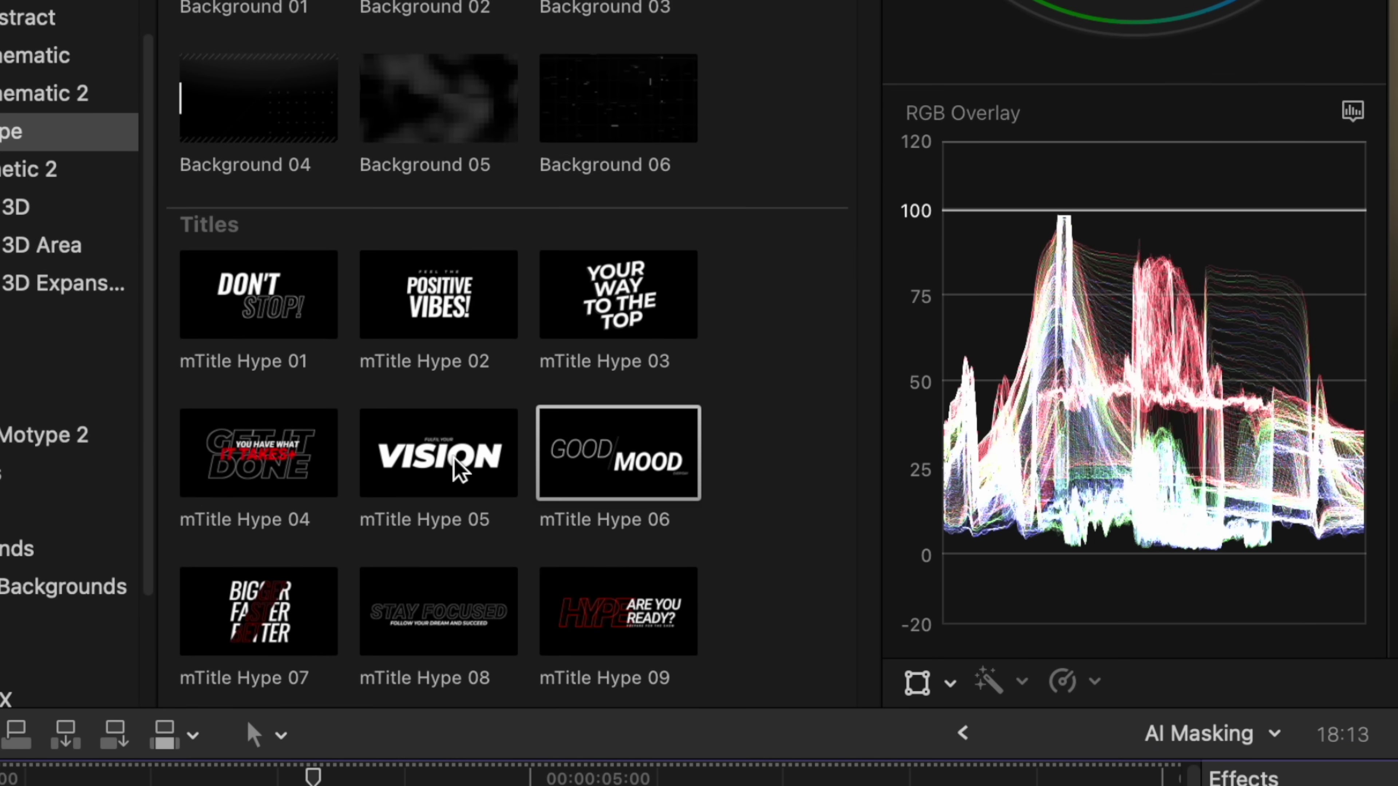
scroll(460, 471, "down", 1)
left_click_drag(605, 419, 83, 736)
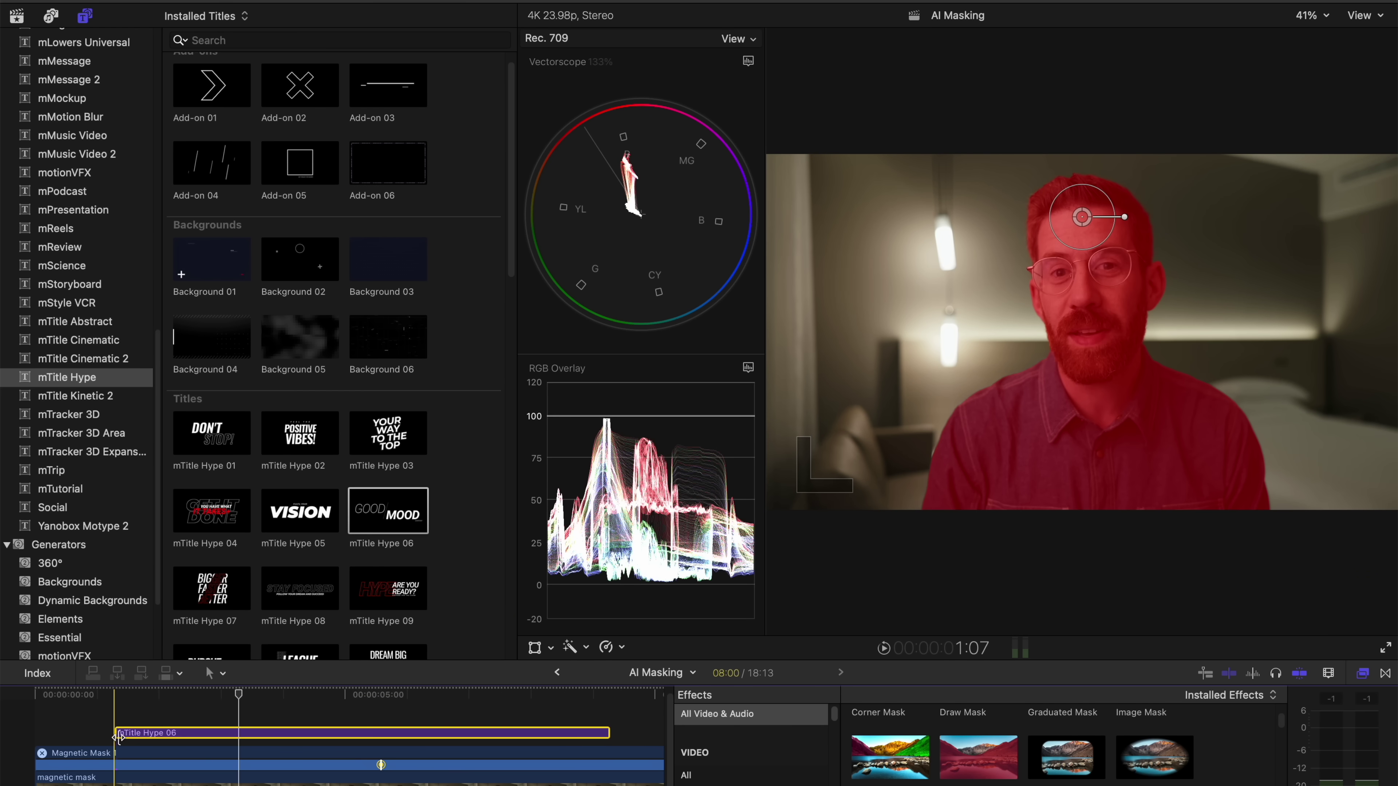
left_click(268, 696)
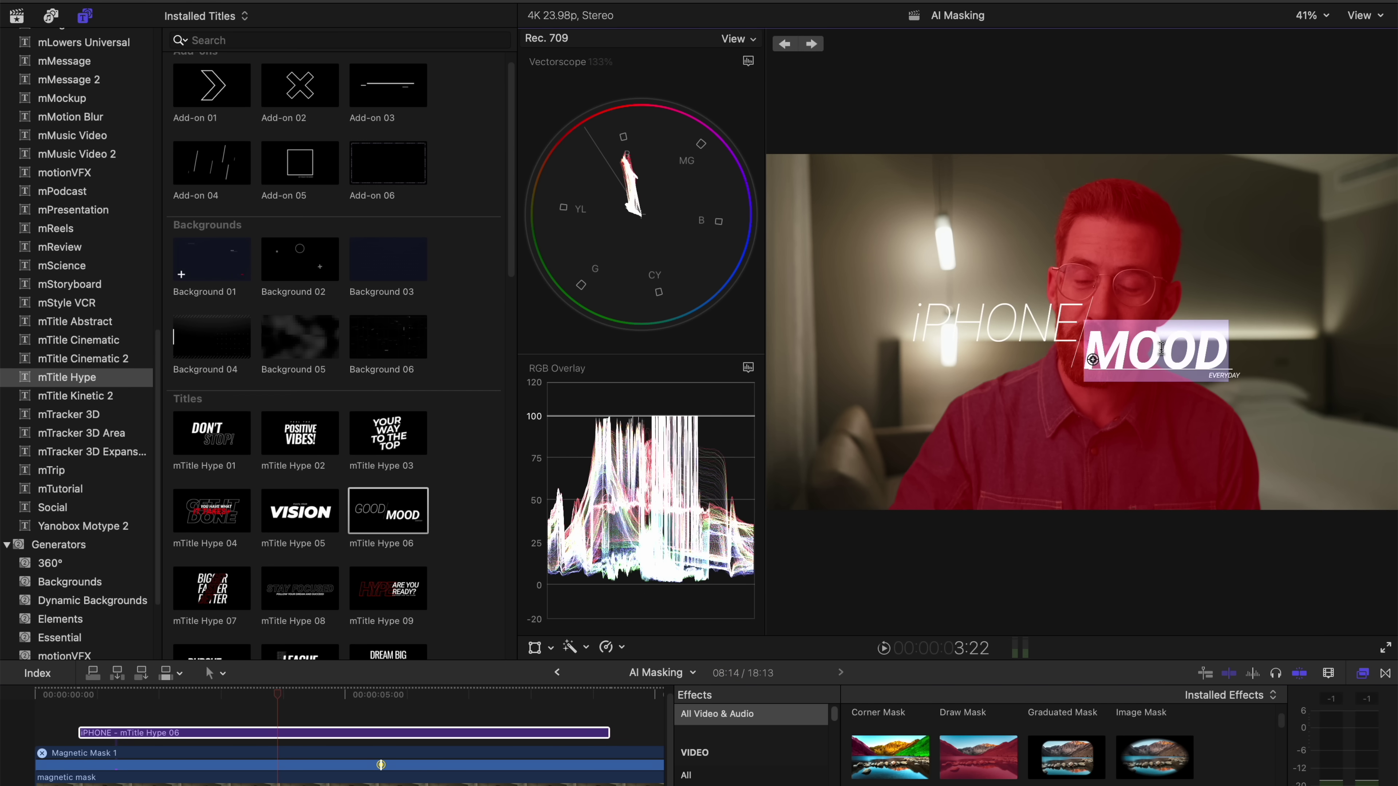
type("17 PRO")
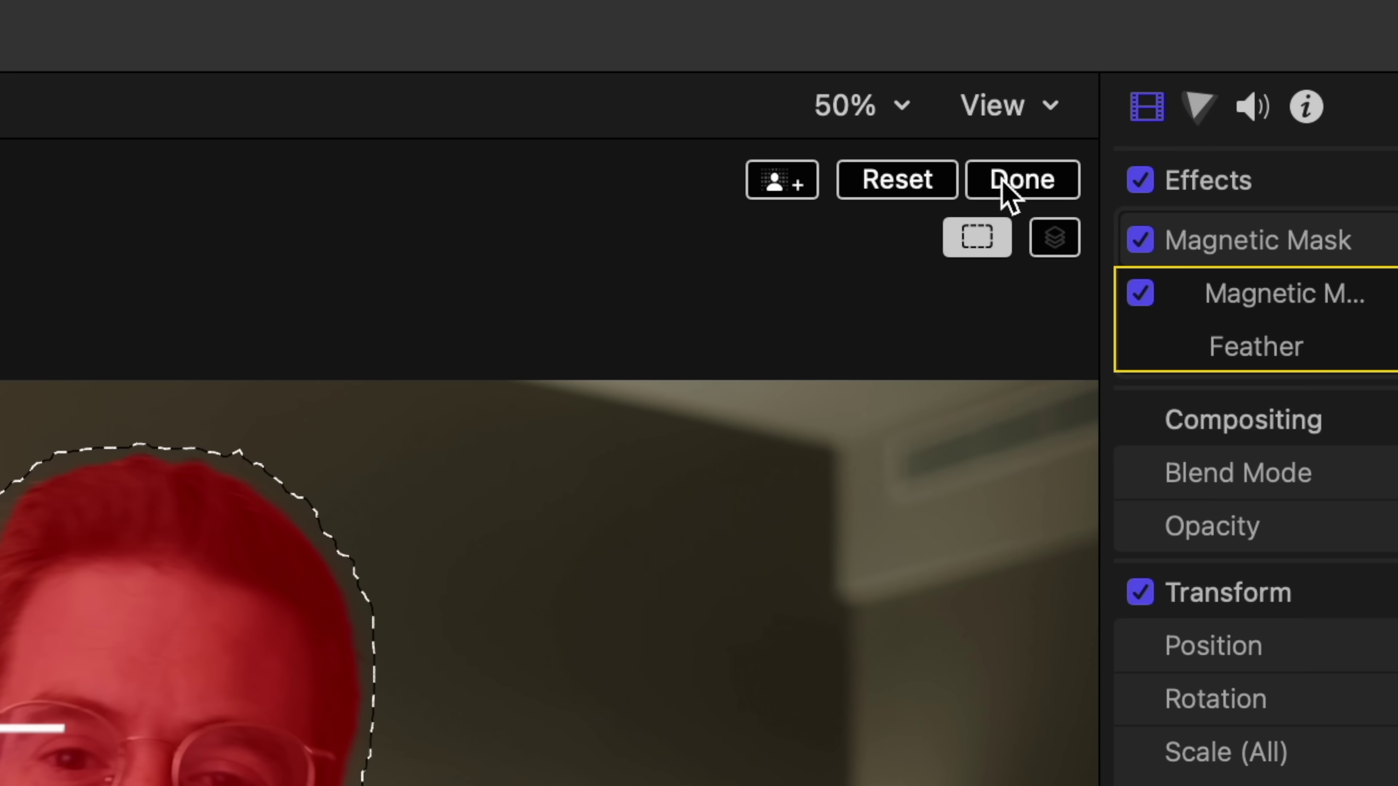
- Stack a masked copy of the interview above the title and remove Magnetic Mask from the lower clip
left_click(1005, 182)
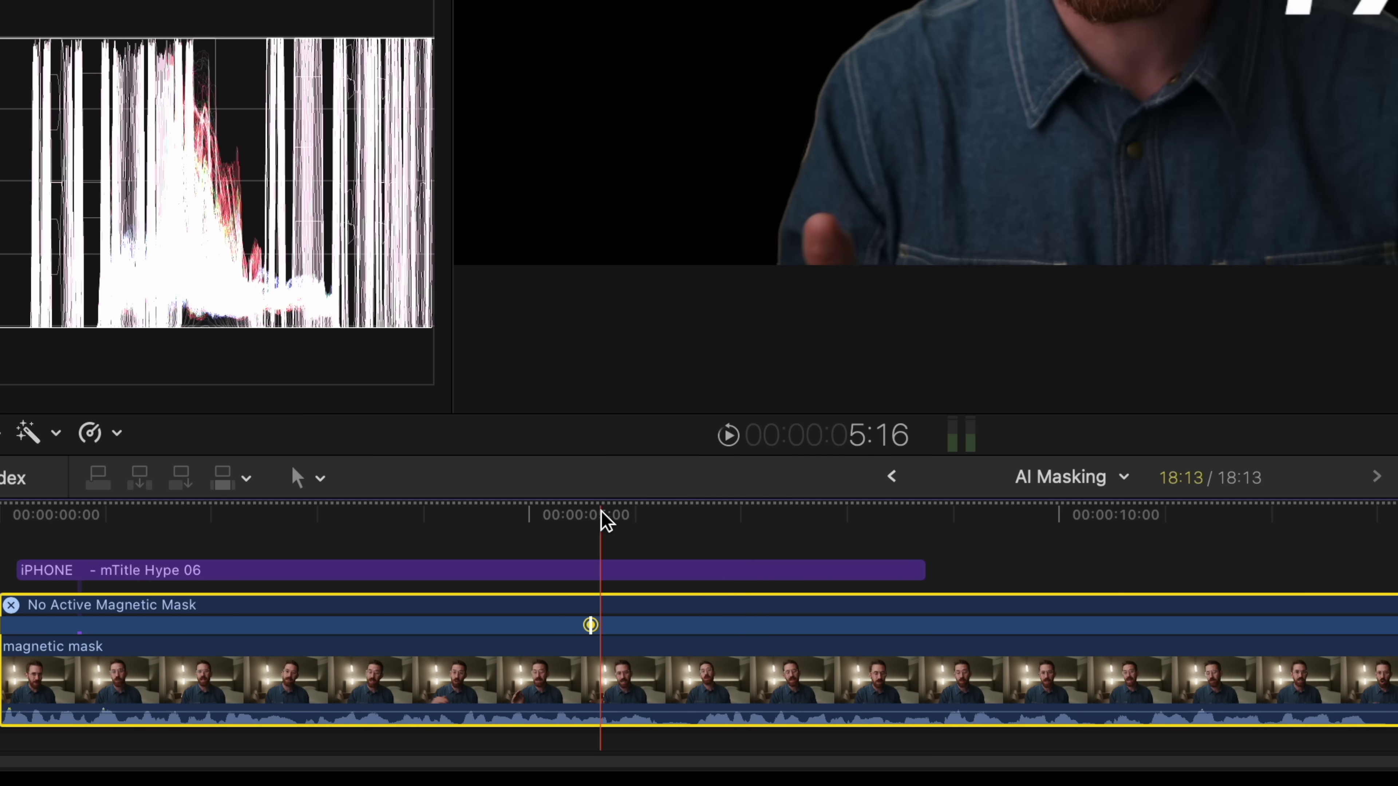
left_click_drag(602, 521, 3, 518)
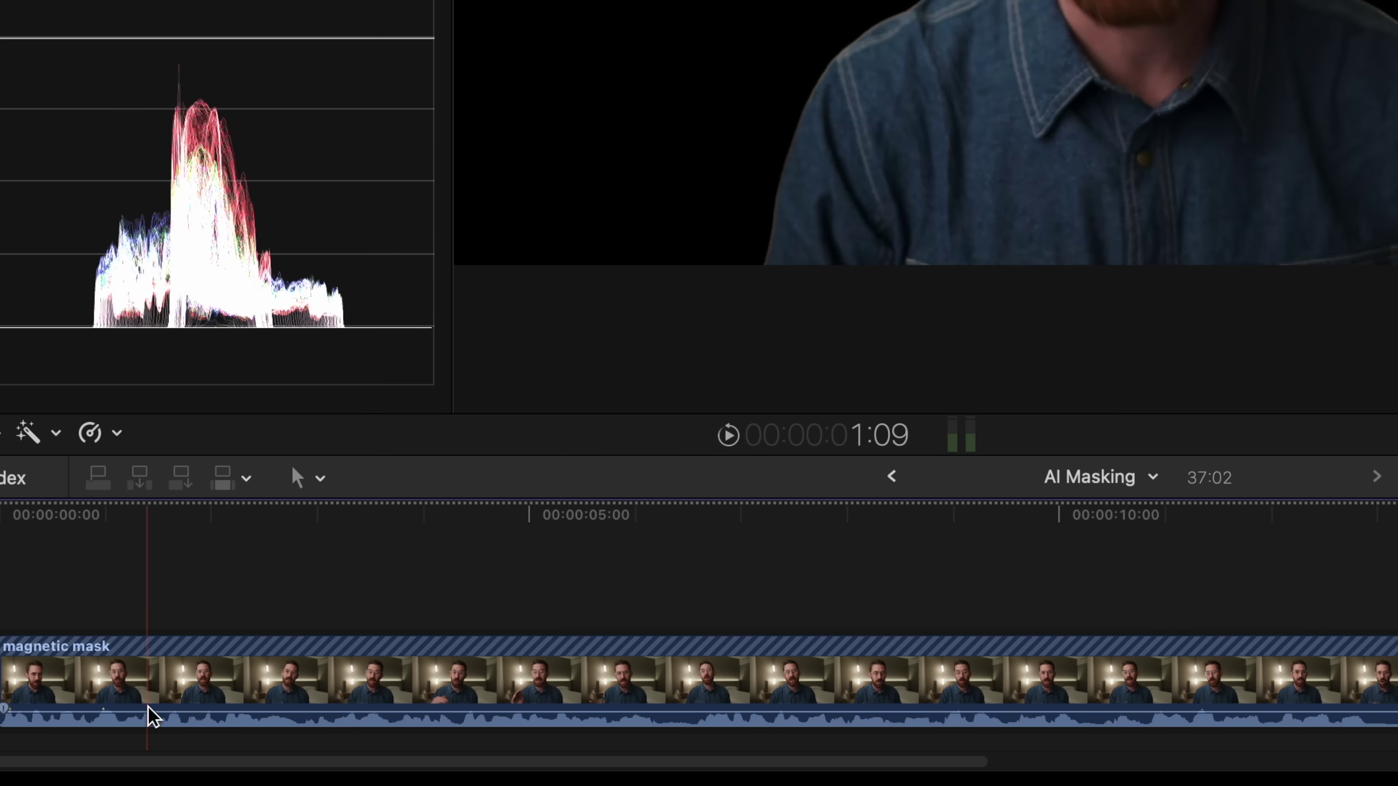
left_click(183, 489)
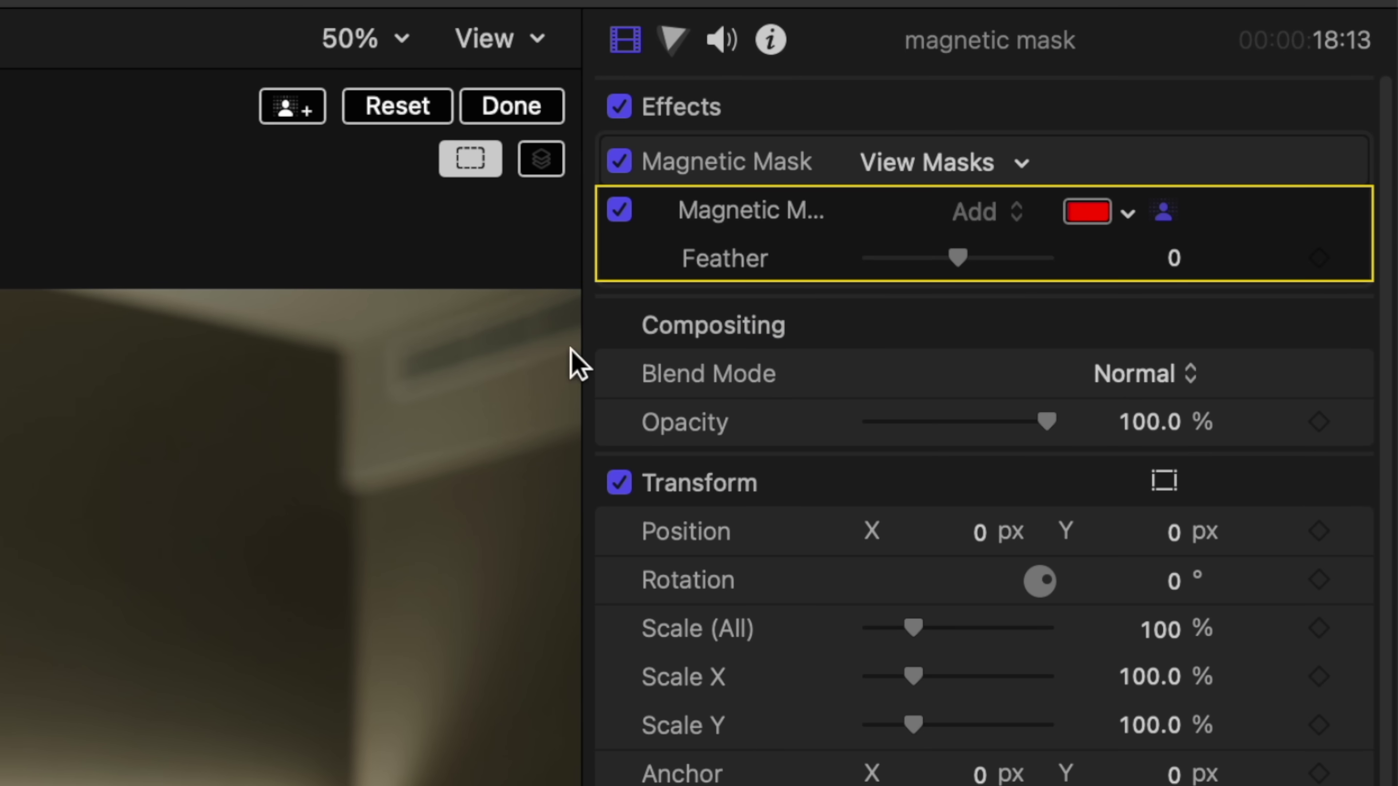
left_click(718, 163)
key("Delete")
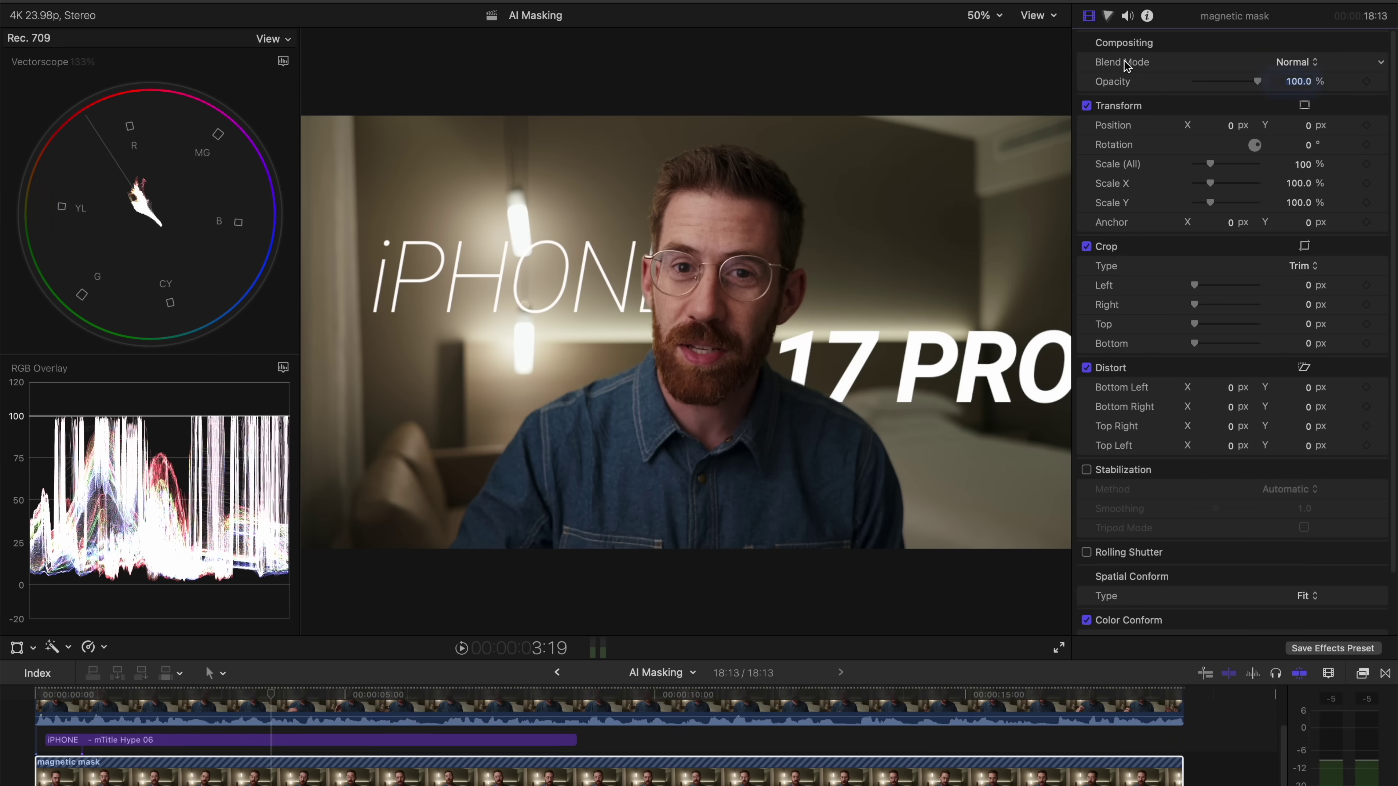
- Reposition the title text behind the man's head and play back the layered result
left_click(194, 688)
key("Home")
key("space")
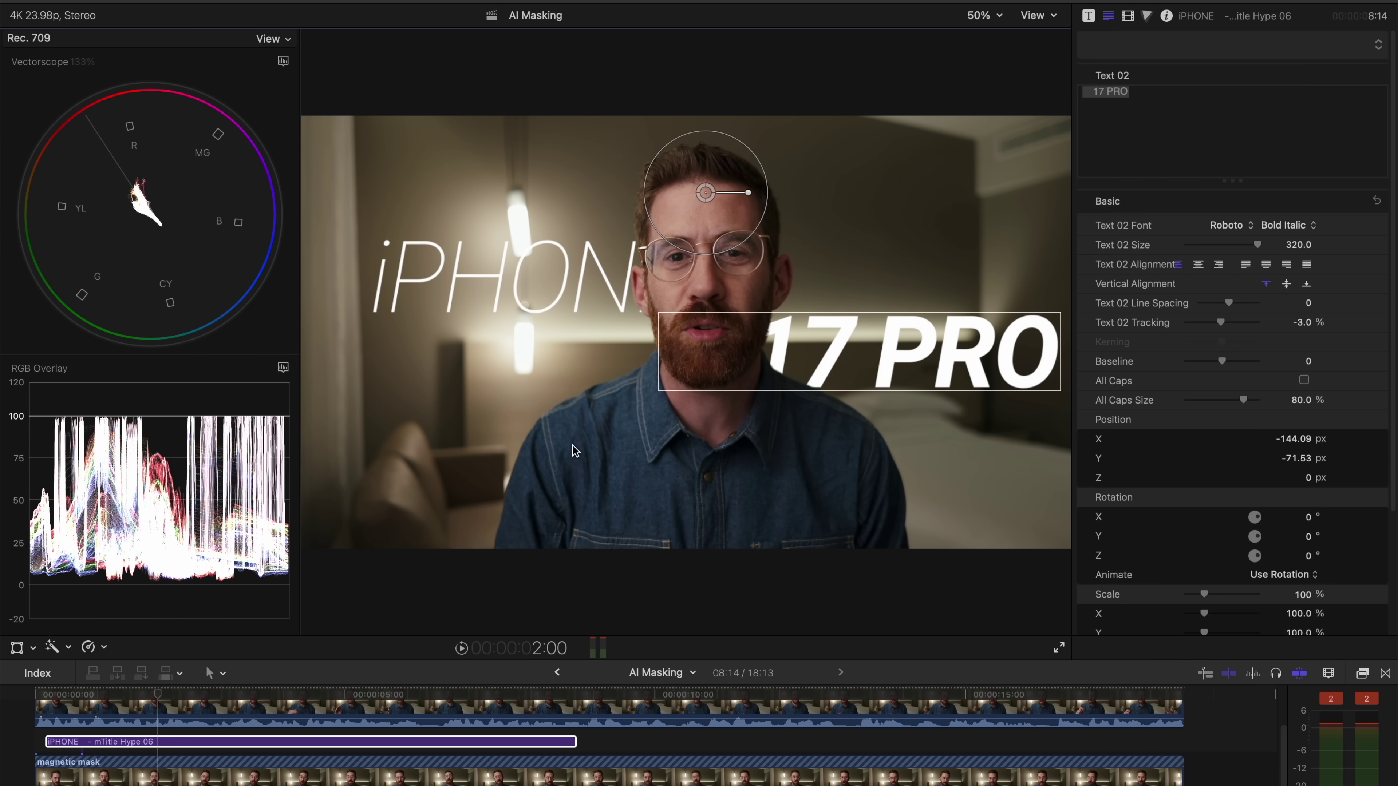
left_click_drag(542, 275, 509, 259)
key("space")
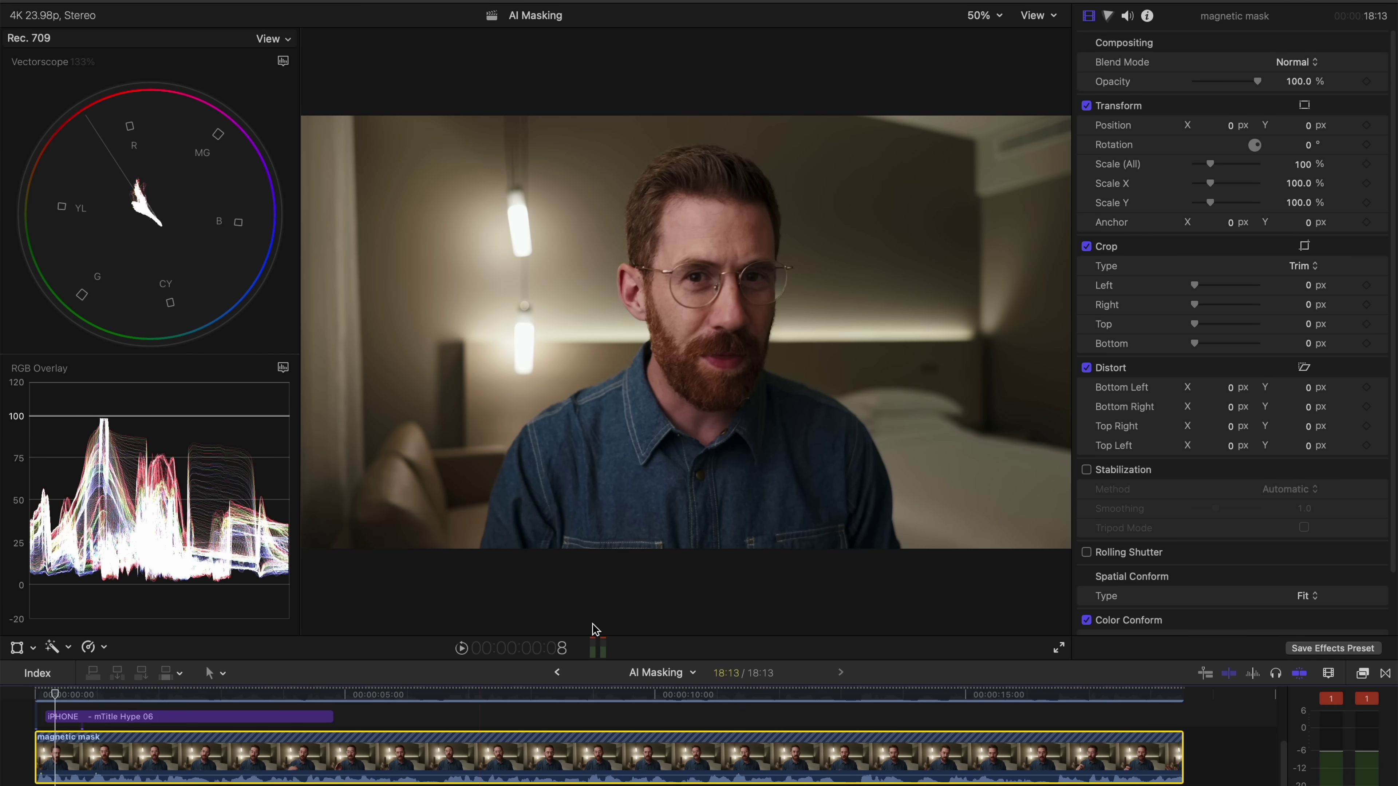
- Drag the clip's Midtones color wheel through green to a magenta-pink tint
left_click(1108, 16)
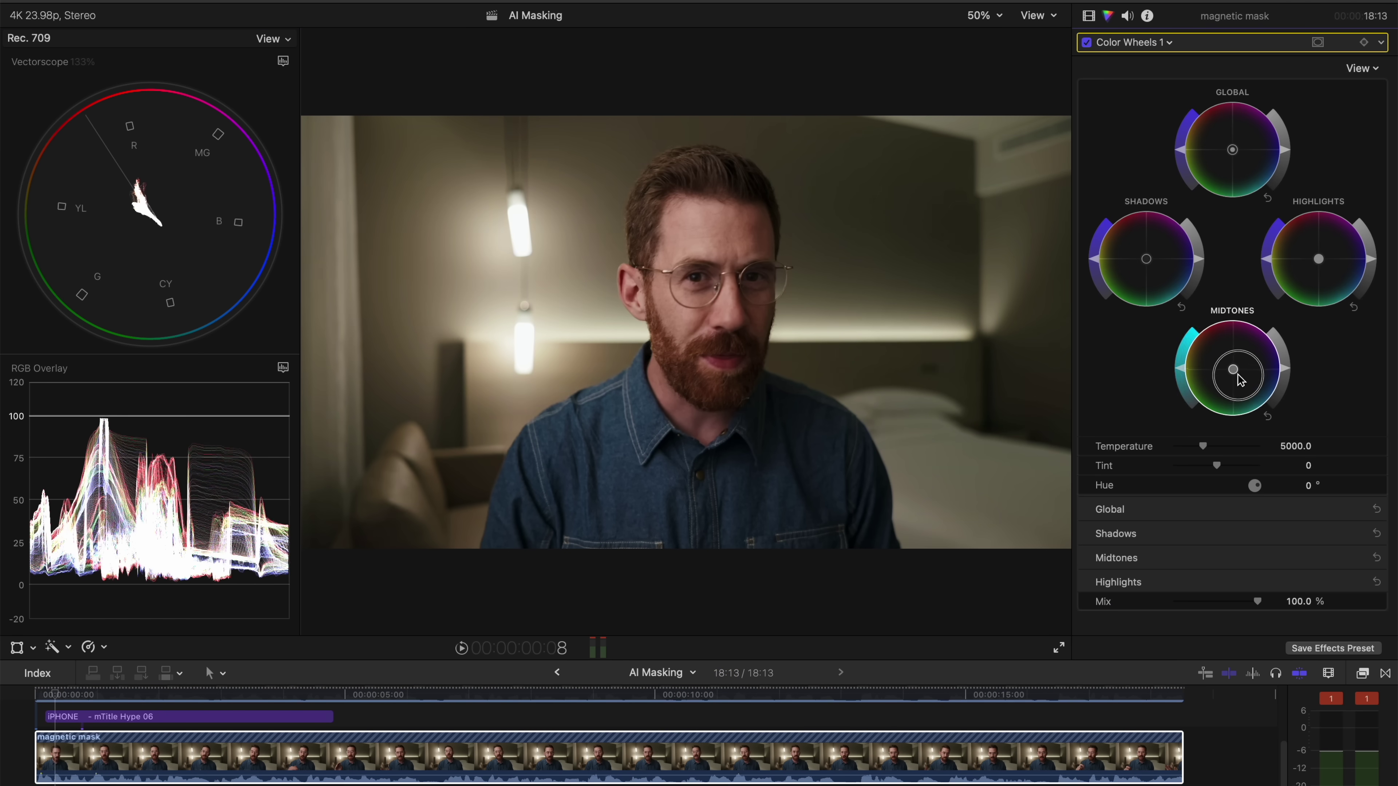
left_click_drag(1241, 373, 1181, 447)
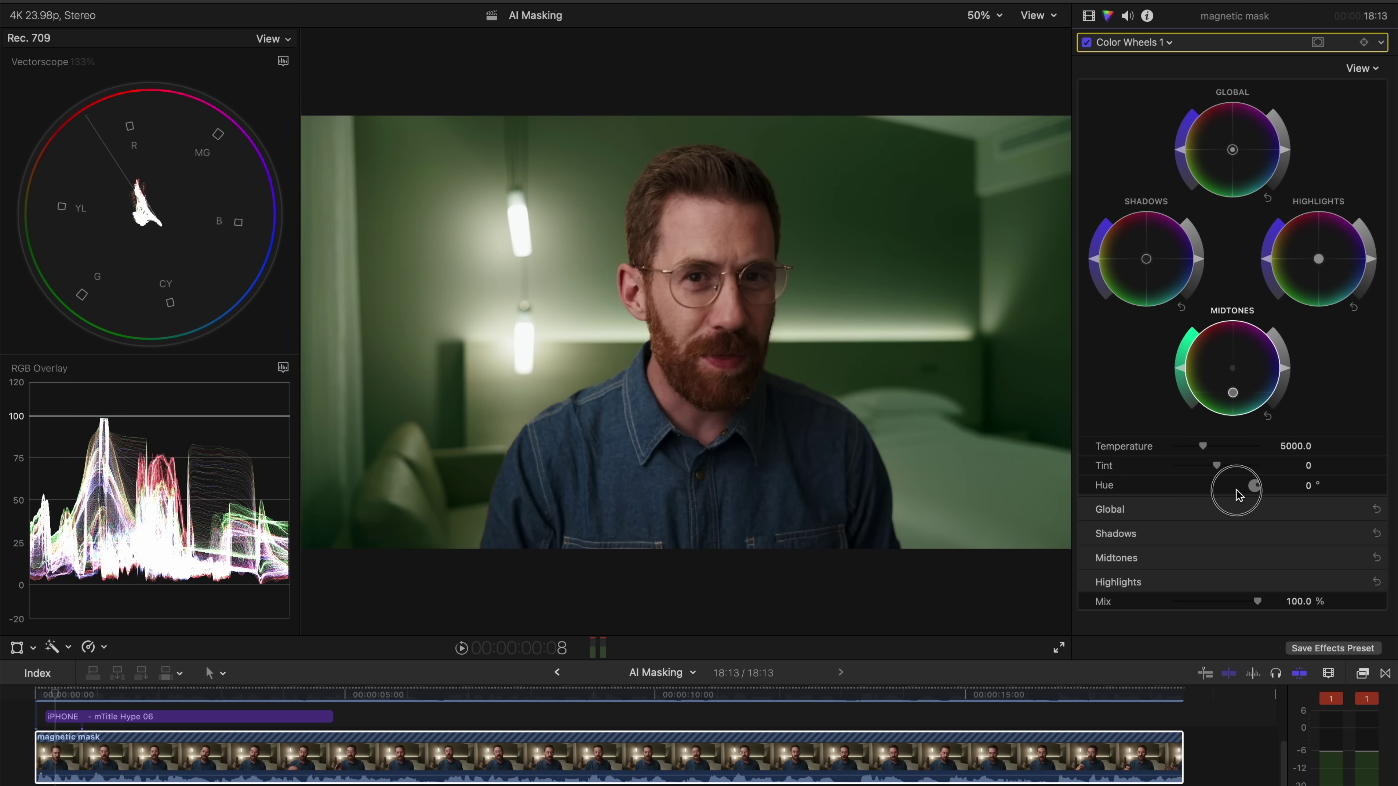
mouse_move(1232, 392)
left_mouse_down()
mouse_move(1238, 338)
mouse_move(1197, 352)
mouse_move(1189, 380)
mouse_move(1217, 389)
left_mouse_up()
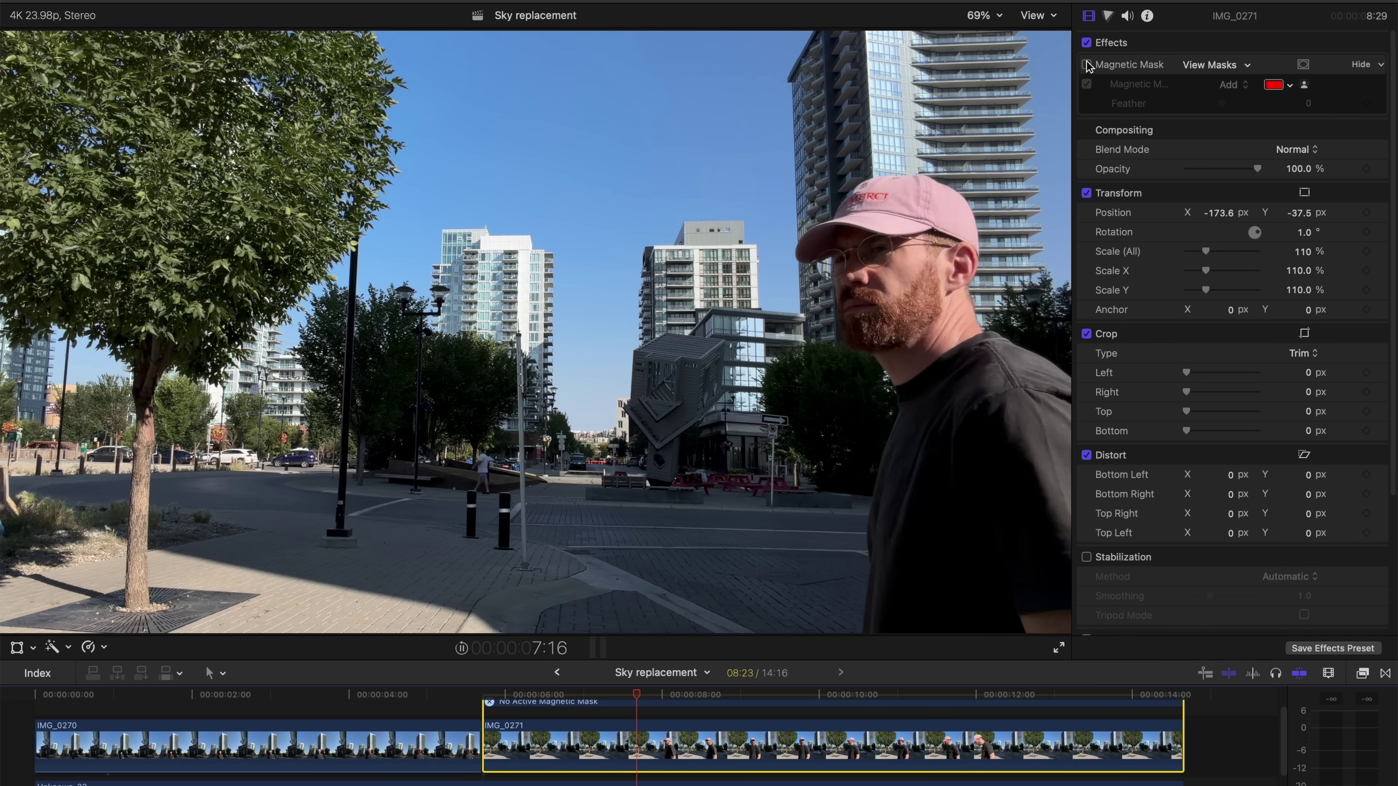
- Preview the sky replacement with Magnetic Mask on, then save the empty-street frame as a still
left_click(1087, 64)
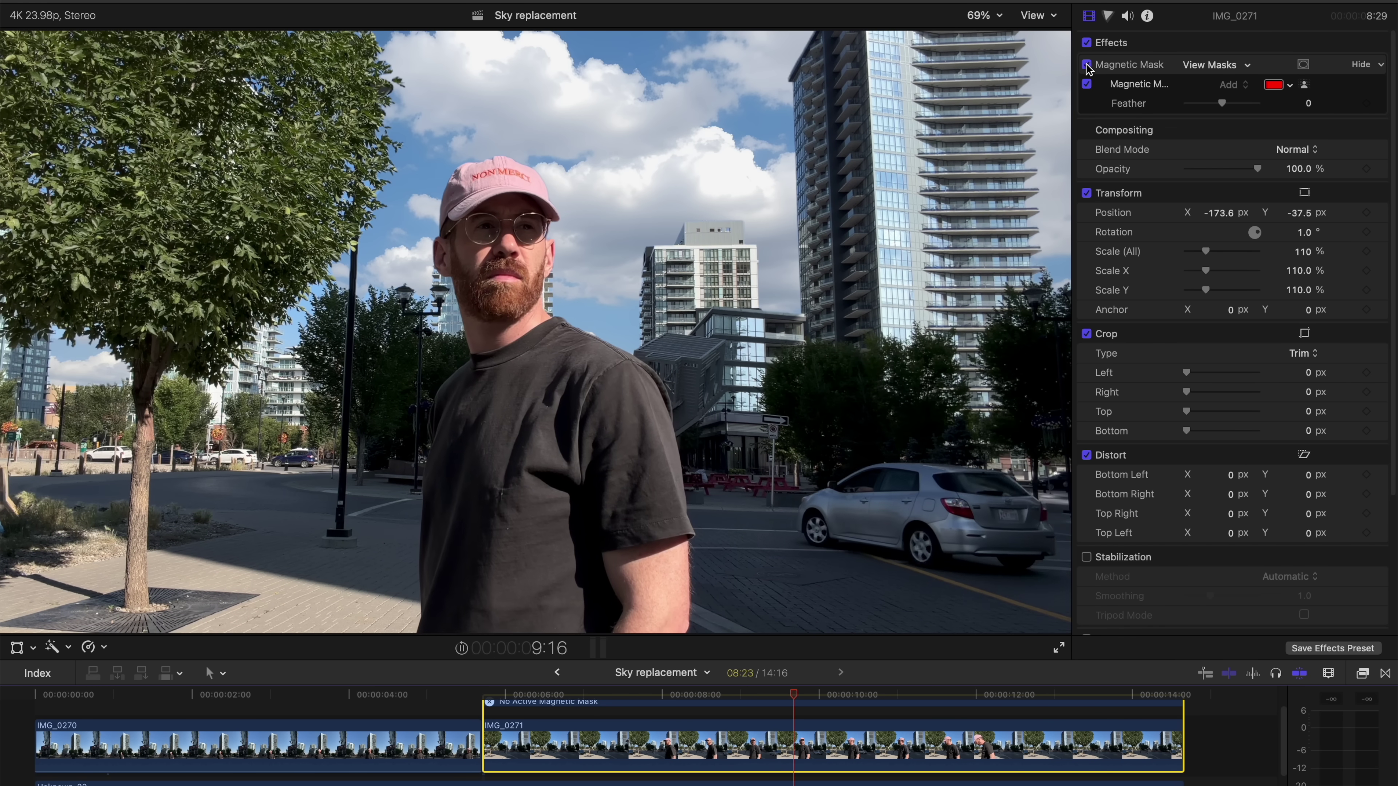
left_click(551, 783)
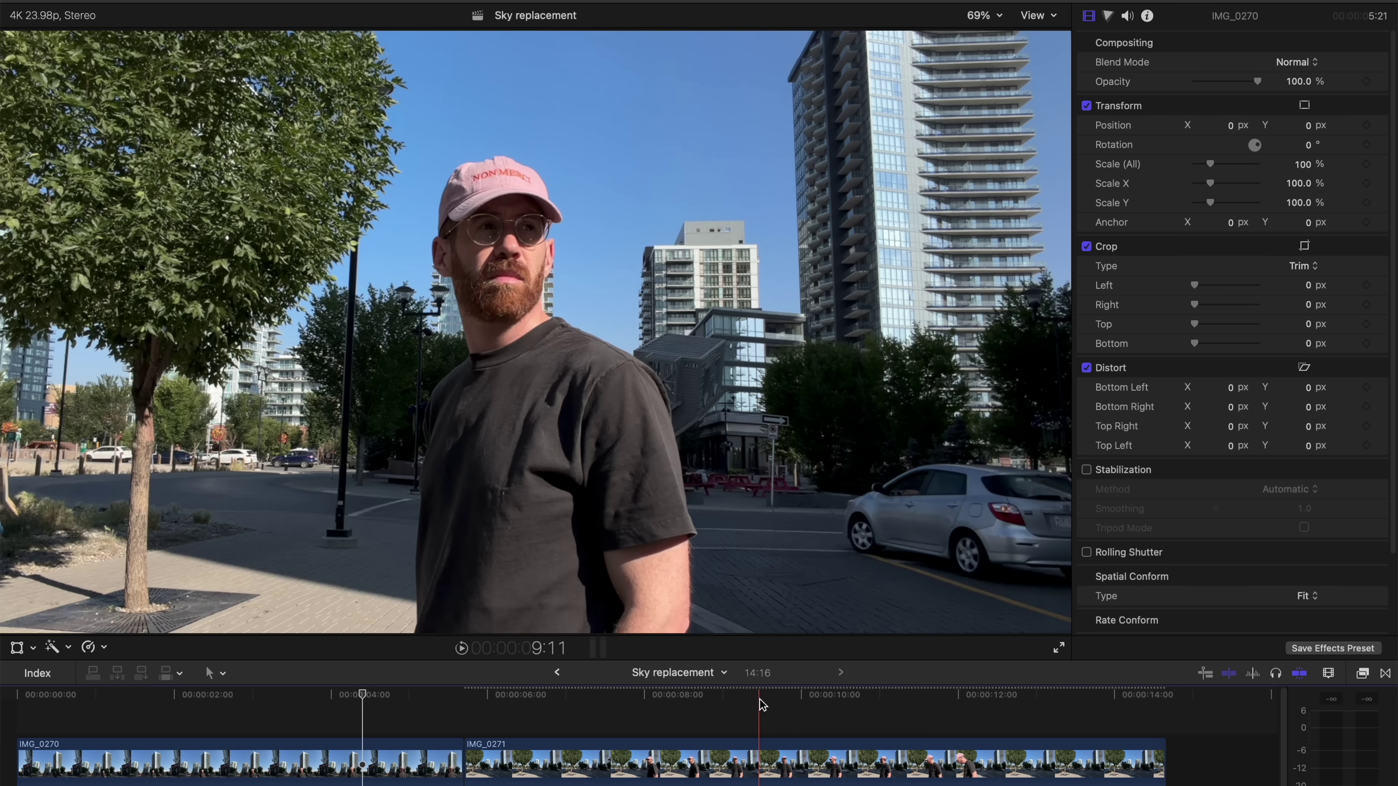
left_click_drag(761, 704, 540, 700)
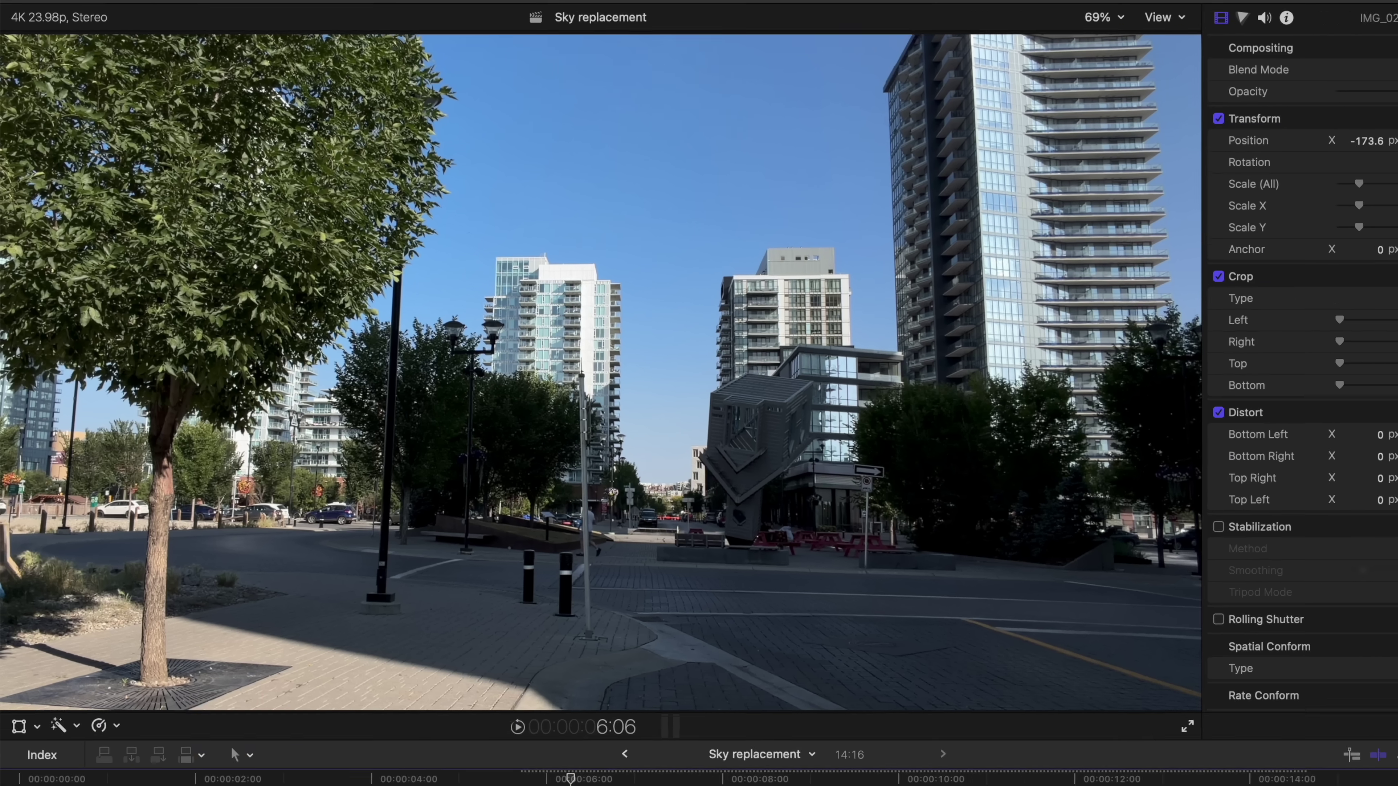
left_click(132, 6)
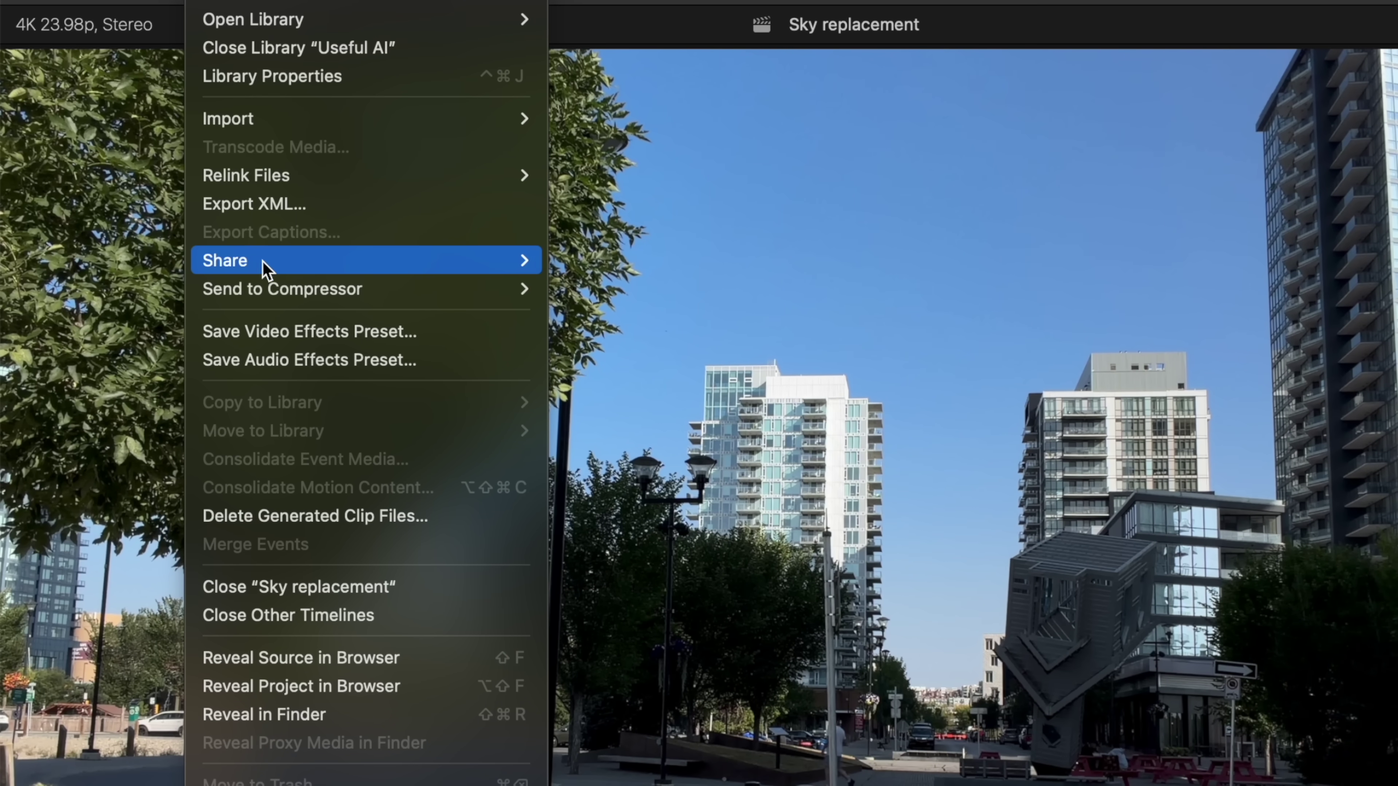
mouse_move(425, 259)
left_click(636, 345)
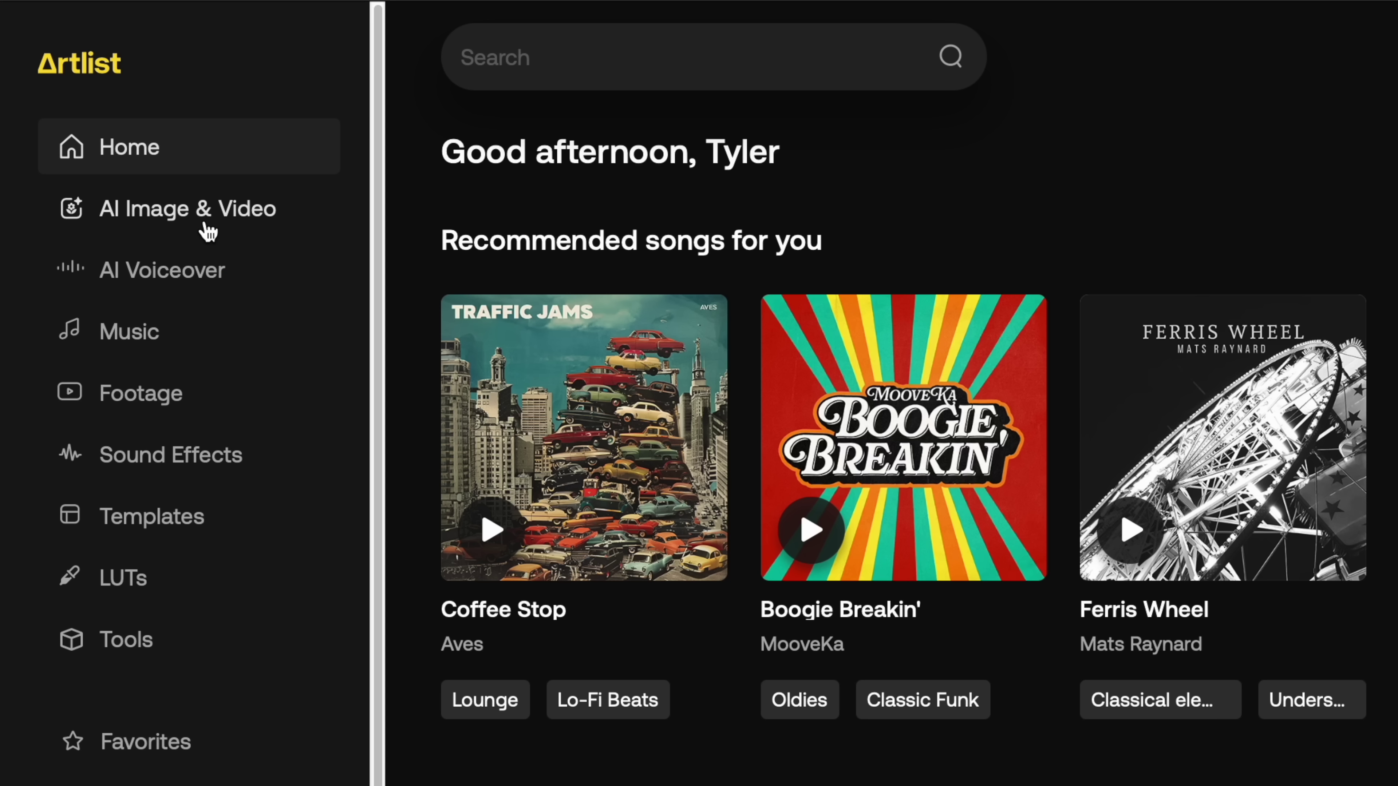
- Open Artlist's AI Image & Video generator on the Image to Image tab
left_click(208, 230)
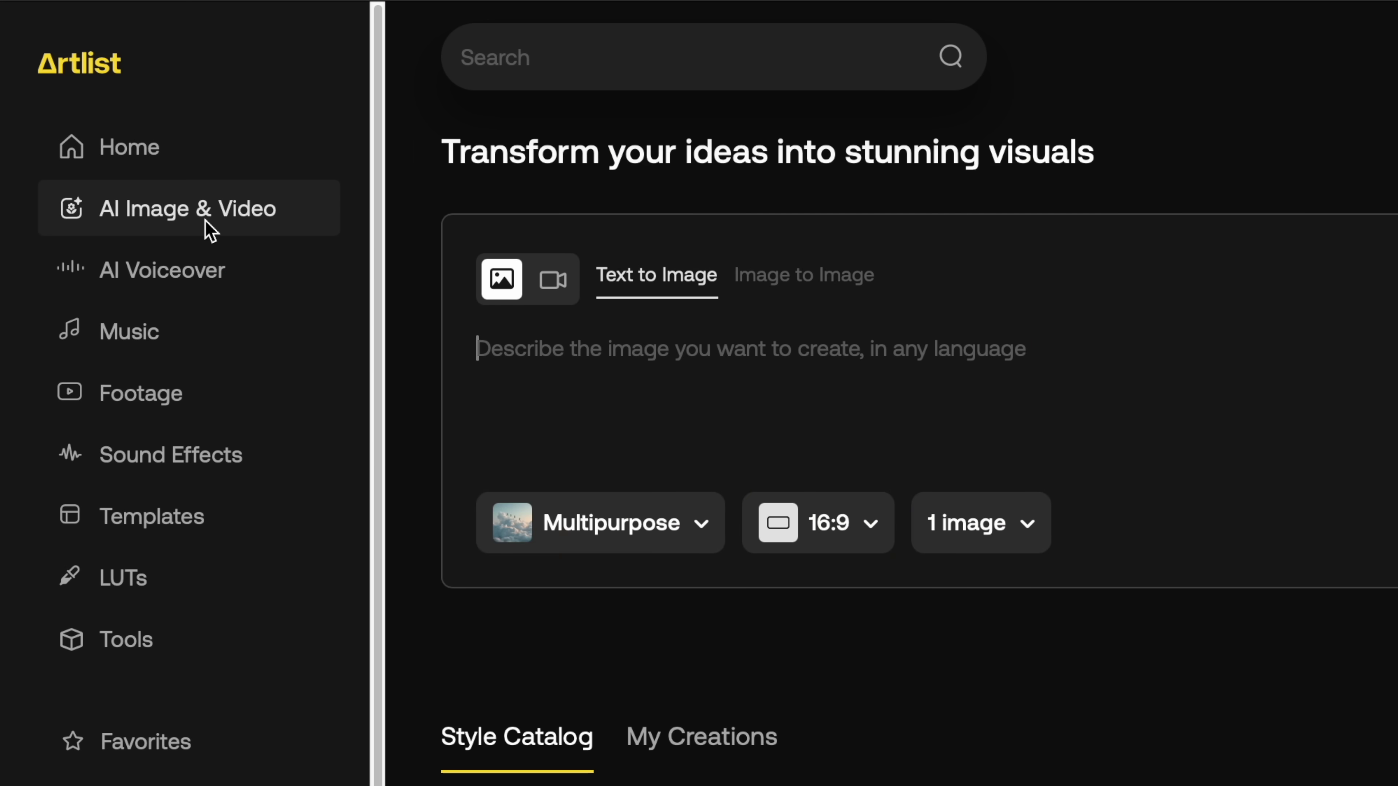
left_click(768, 278)
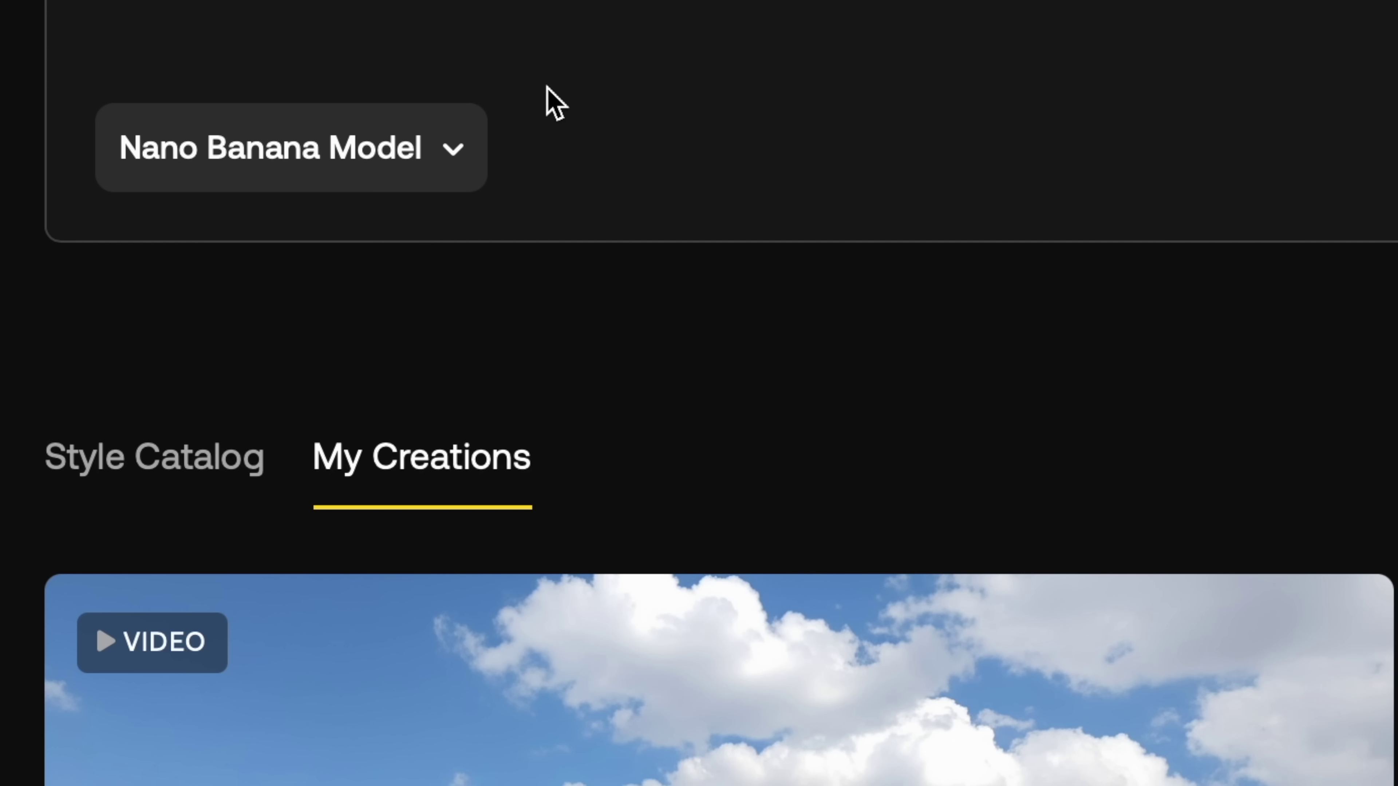
- Check the Nano Banana model and generate versions of the still with puffy white clouds
left_click(190, 279)
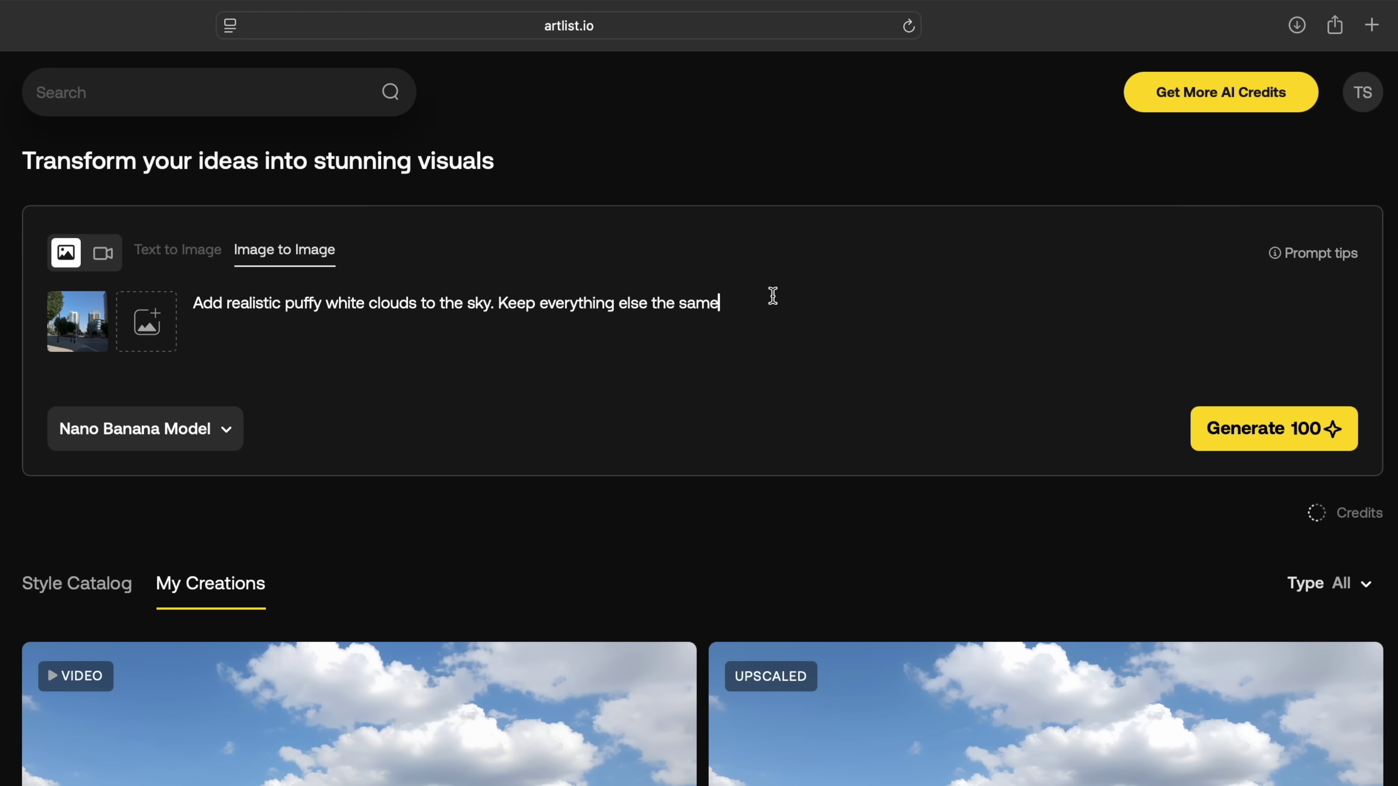
left_click(1254, 434)
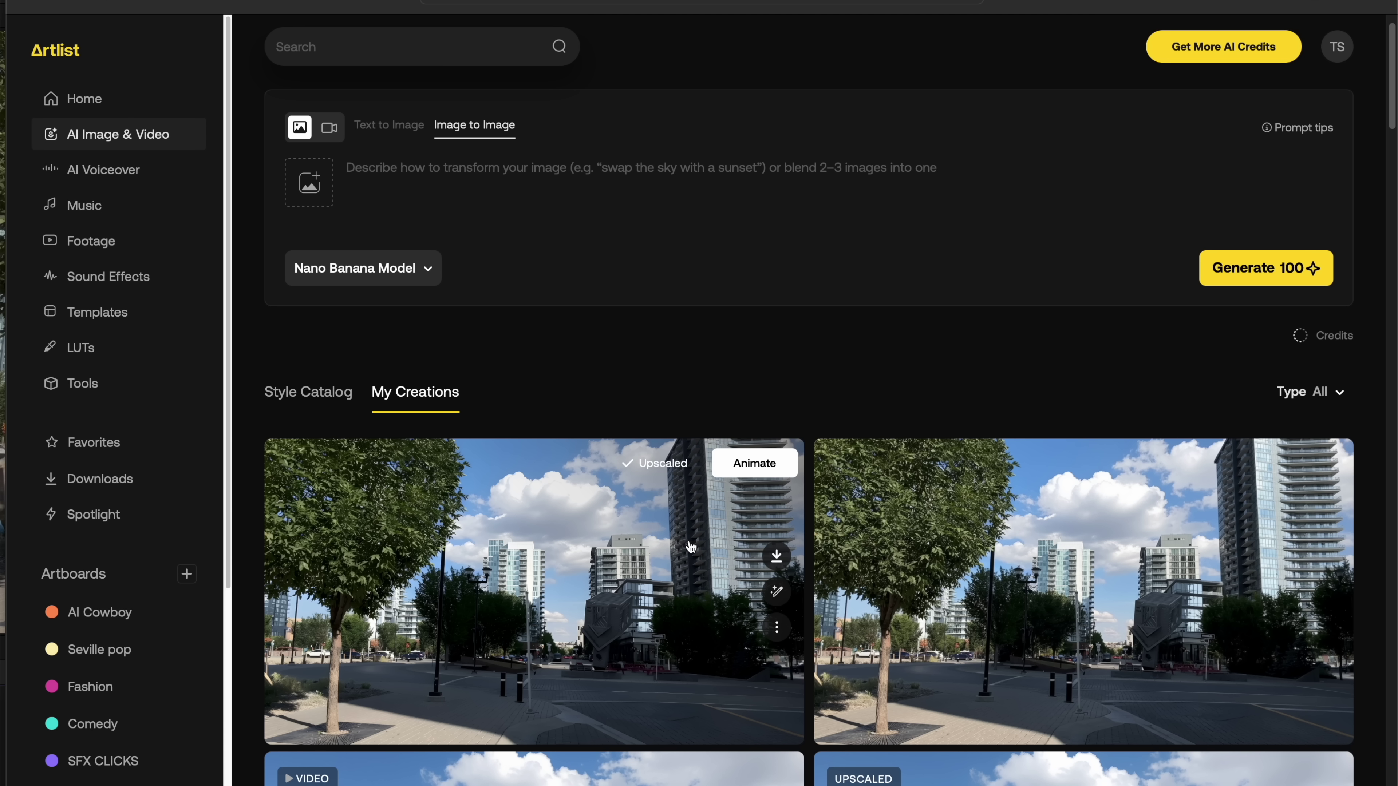
- Download the cloudy-sky image and stretch the Unknown-18 still across IMG_0271 to the project end
left_click(776, 556)
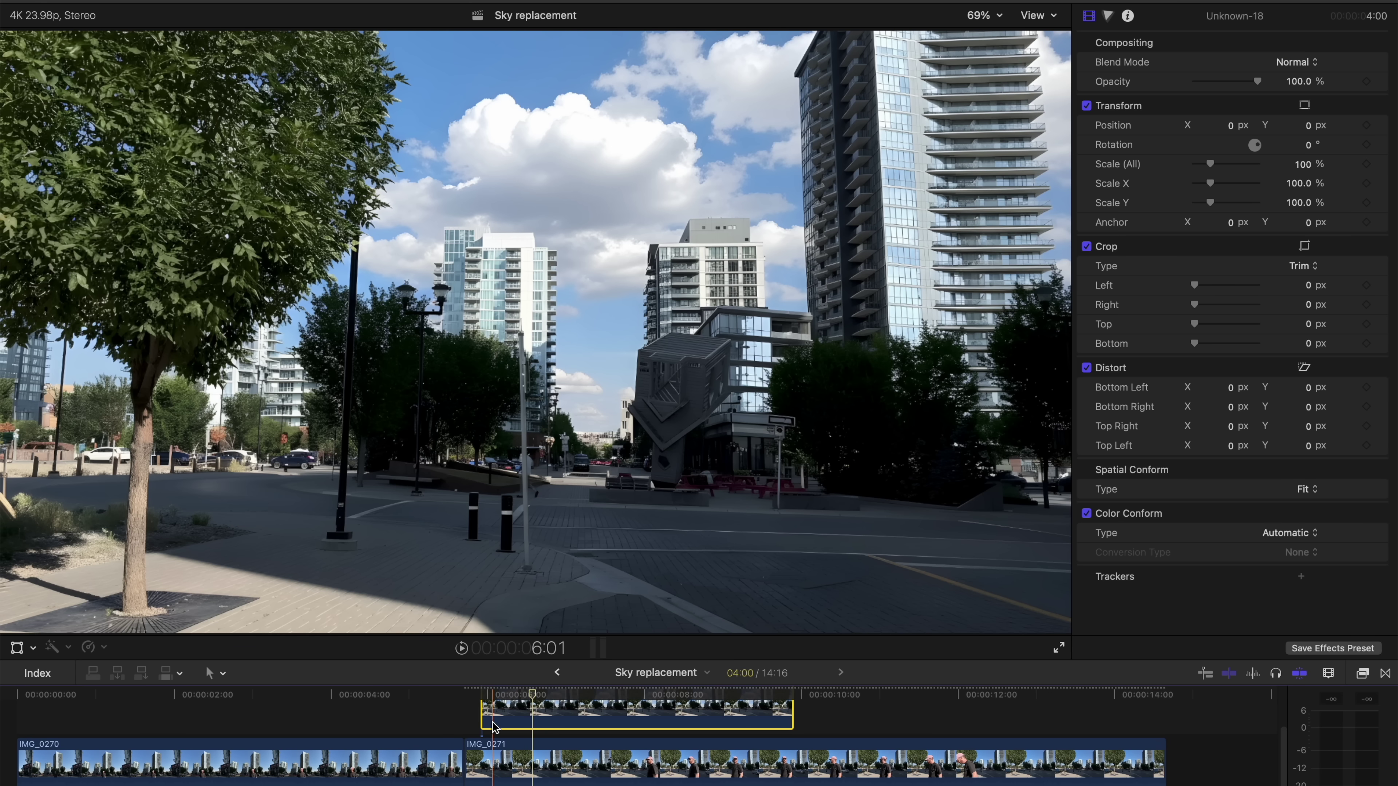
left_click_drag(491, 723, 476, 722)
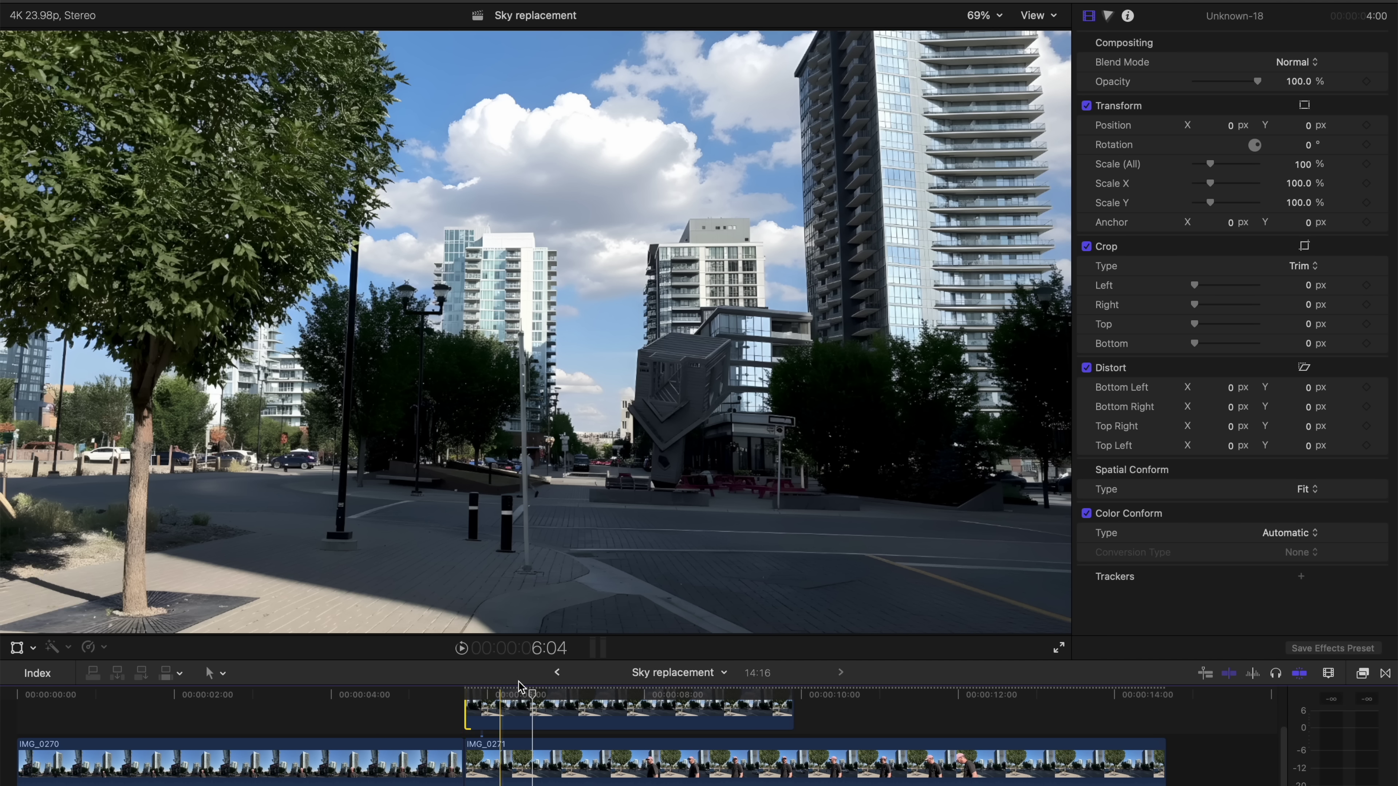
left_click_drag(784, 710, 1156, 723)
left_click(744, 706)
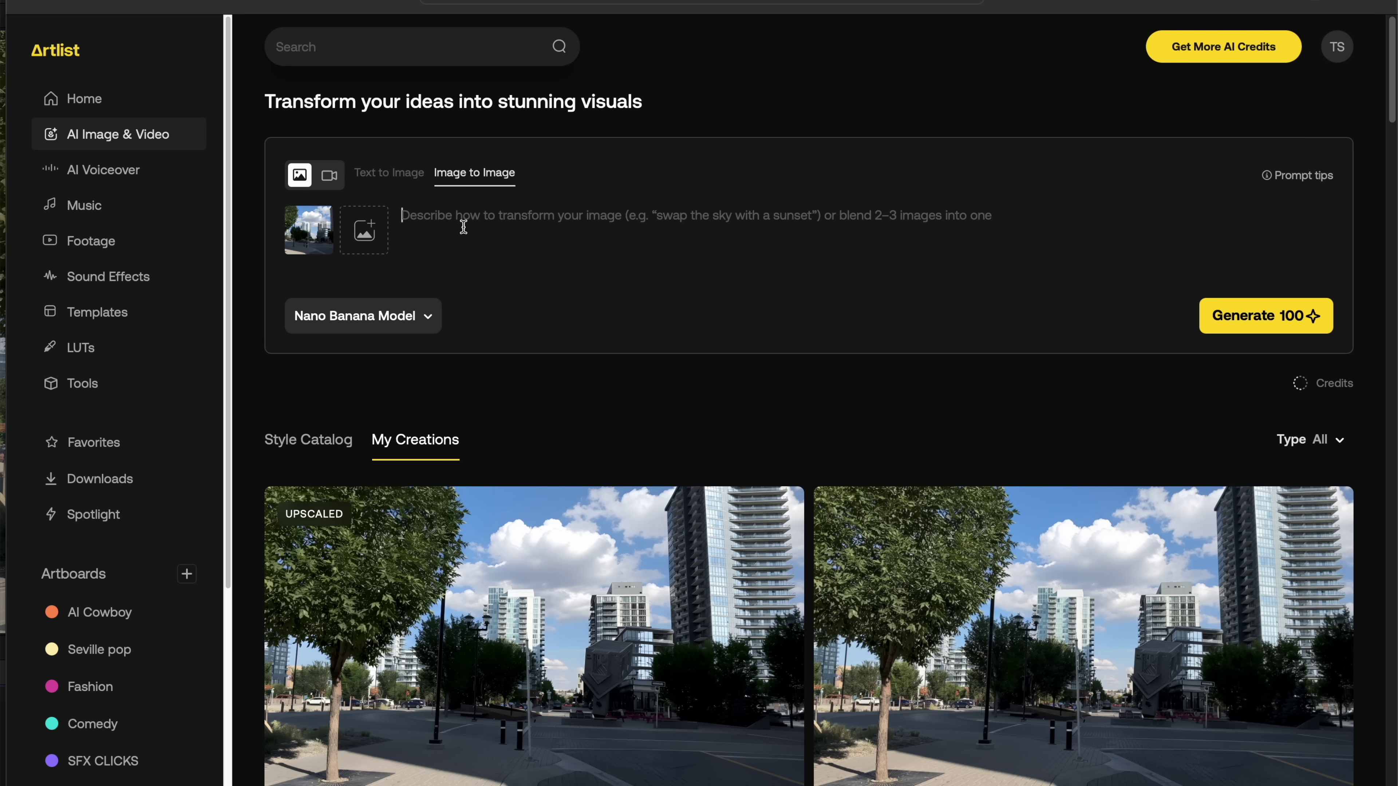
- Generate a sky-only image with a concrete horizon and align its copy with IMG_0271's start
type("remove everything except the sky. Just all sky with a simple concrete horizon on the ground")
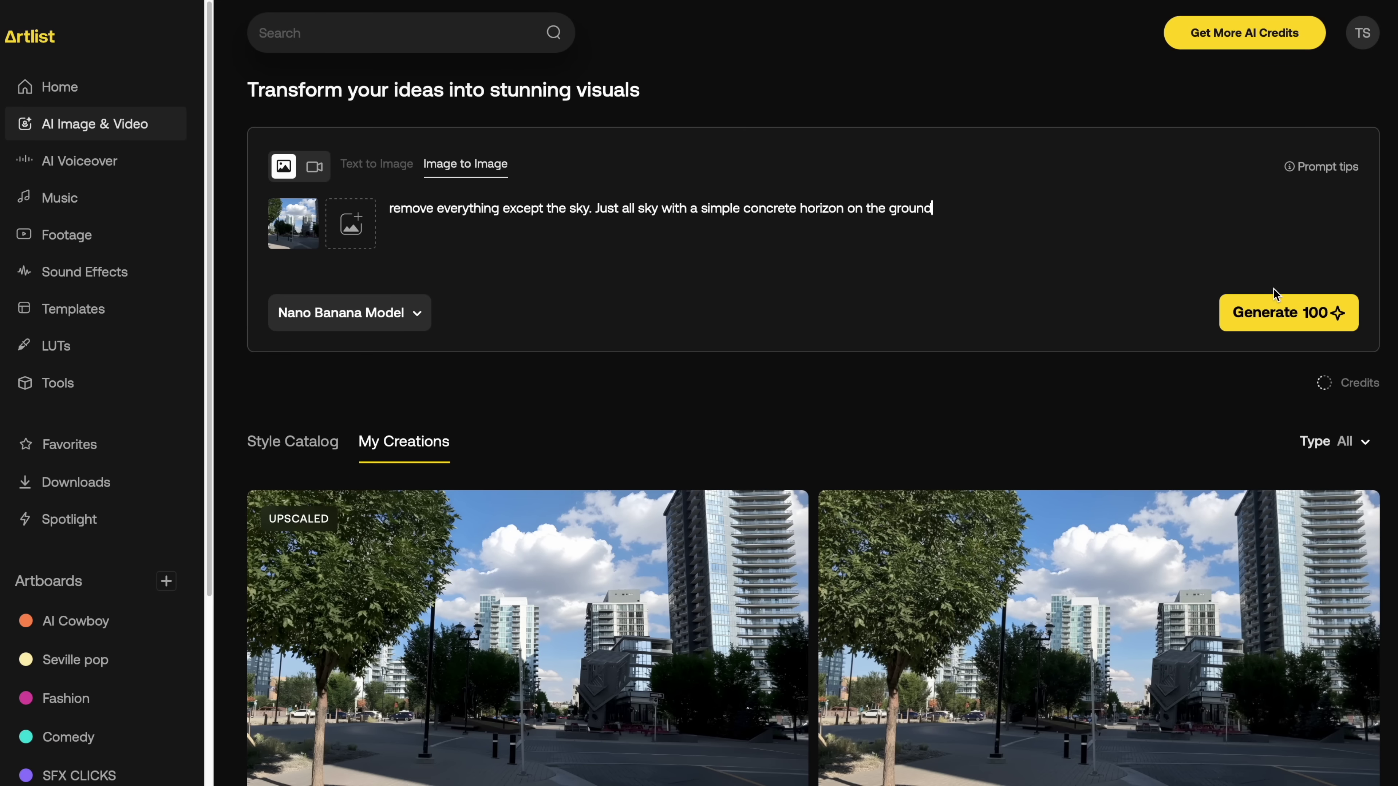
left_click(595, 657)
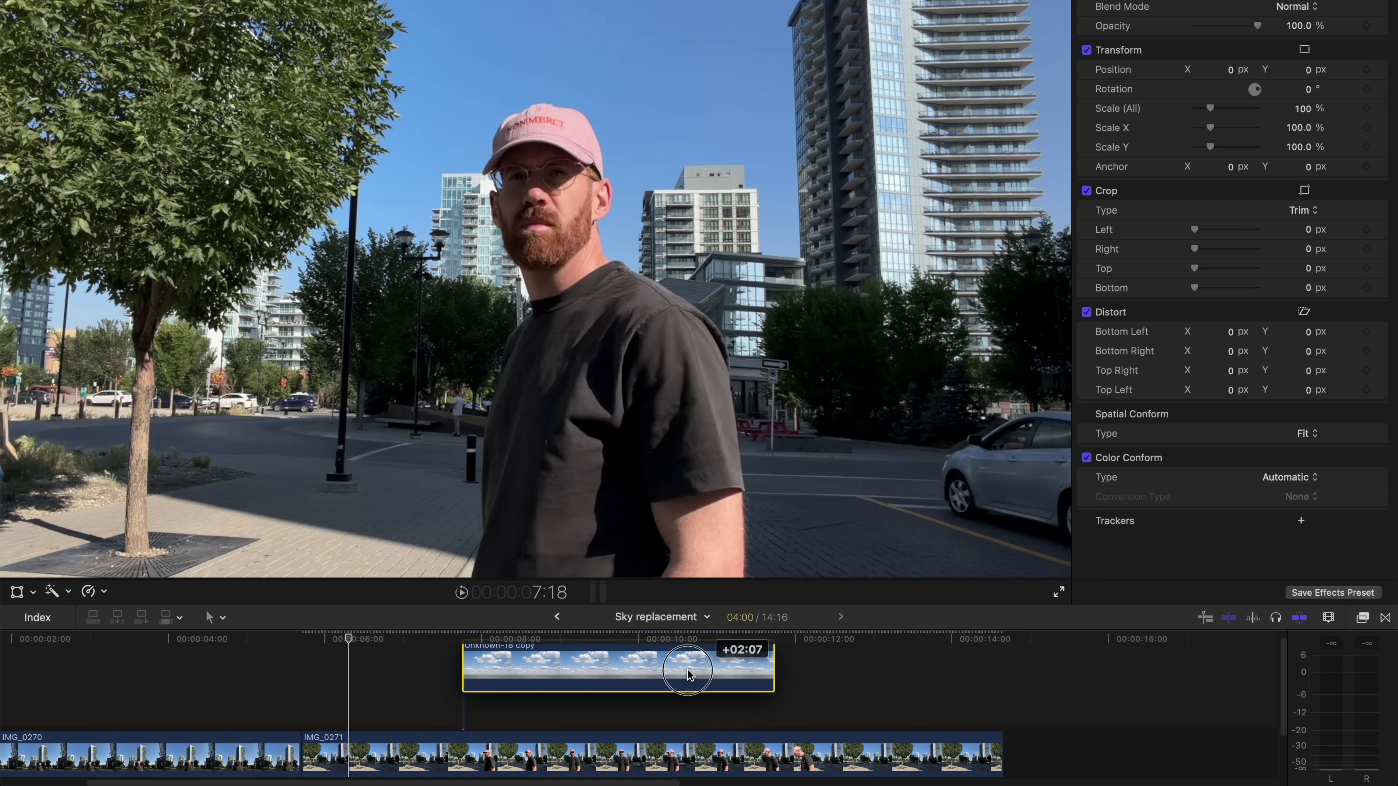
left_click_drag(688, 673, 991, 712)
- Move the Unknown-18 copy sky clip beneath the IMG_0271 street clip with Option-Down Arrow
left_click(589, 674)
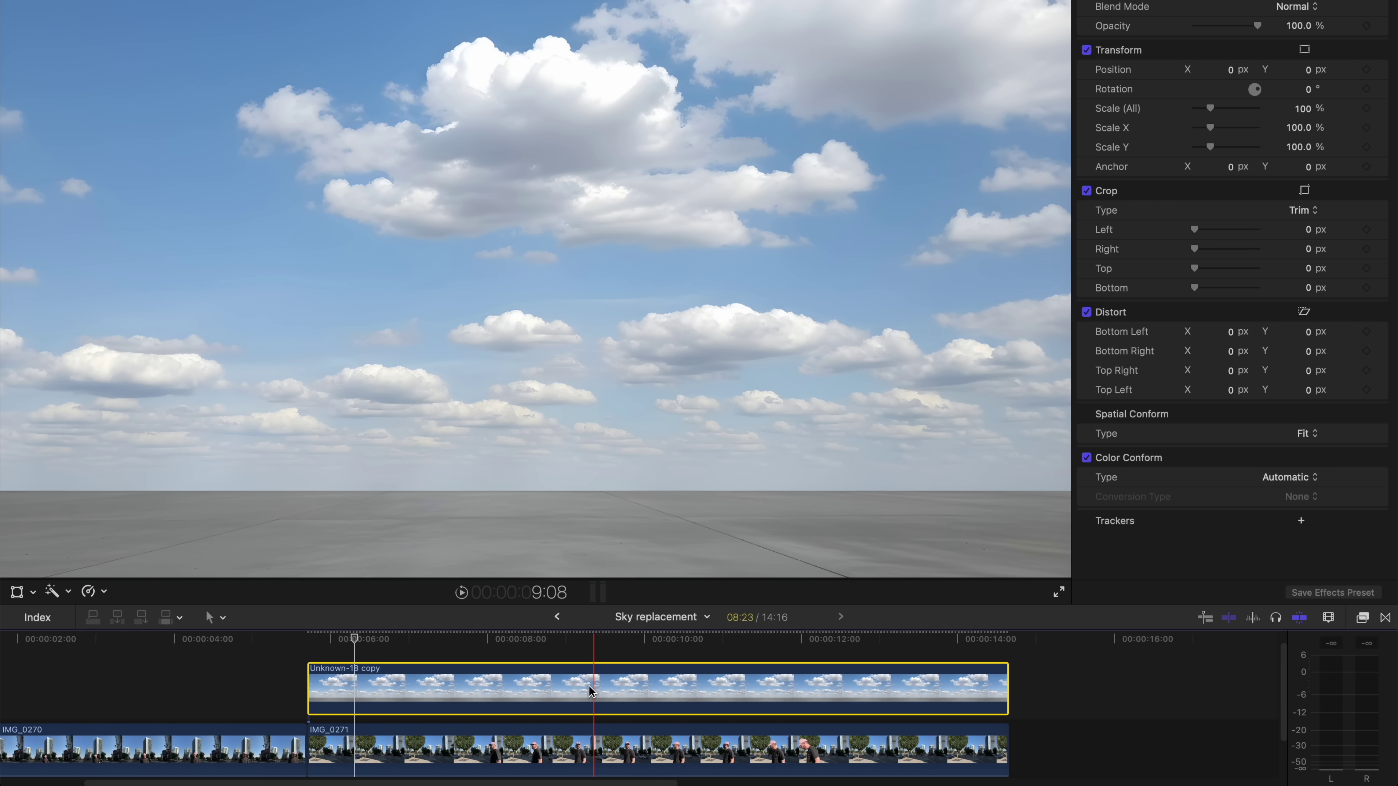
key("alt+Down")
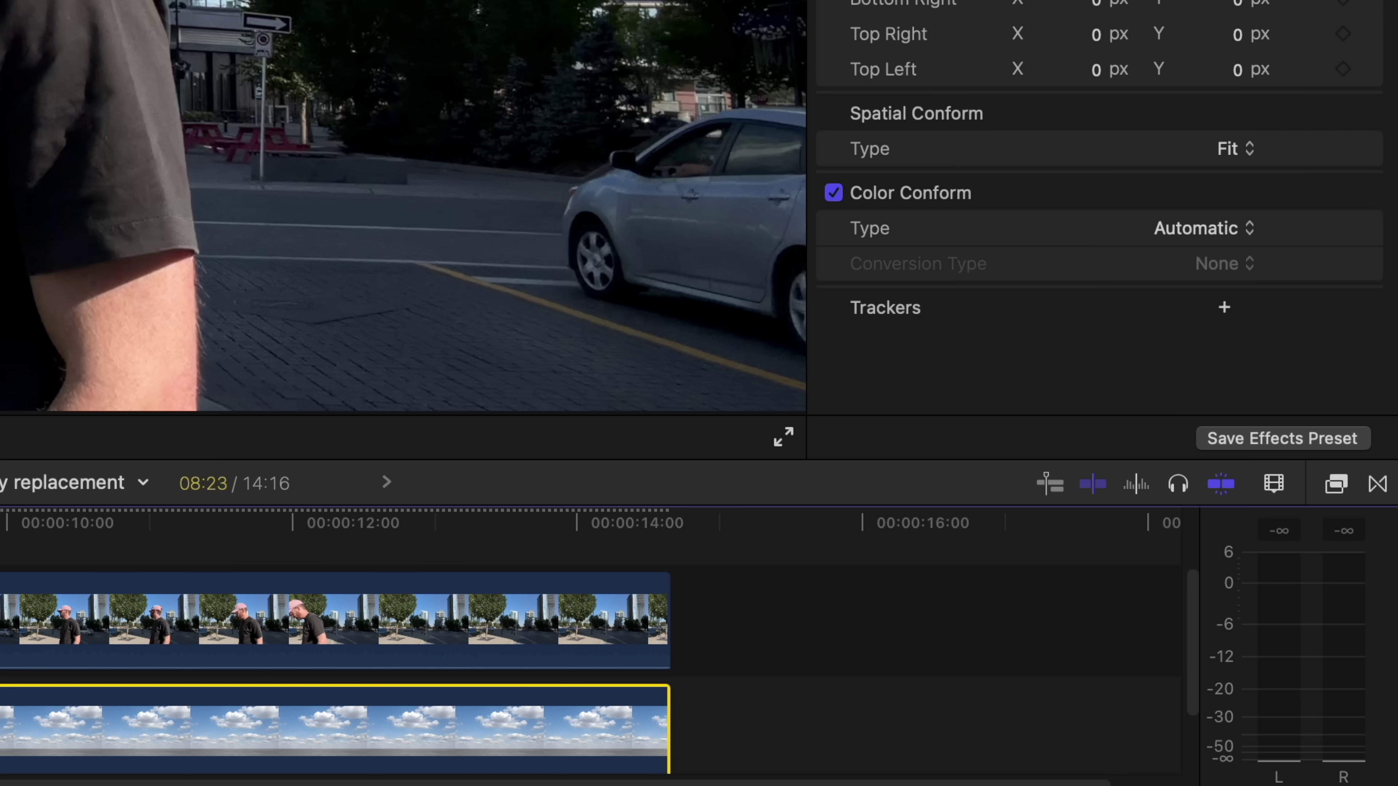
- Apply Magnetic Mask to IMG_0271 and analyze the sky as the masked area
left_click(1337, 485)
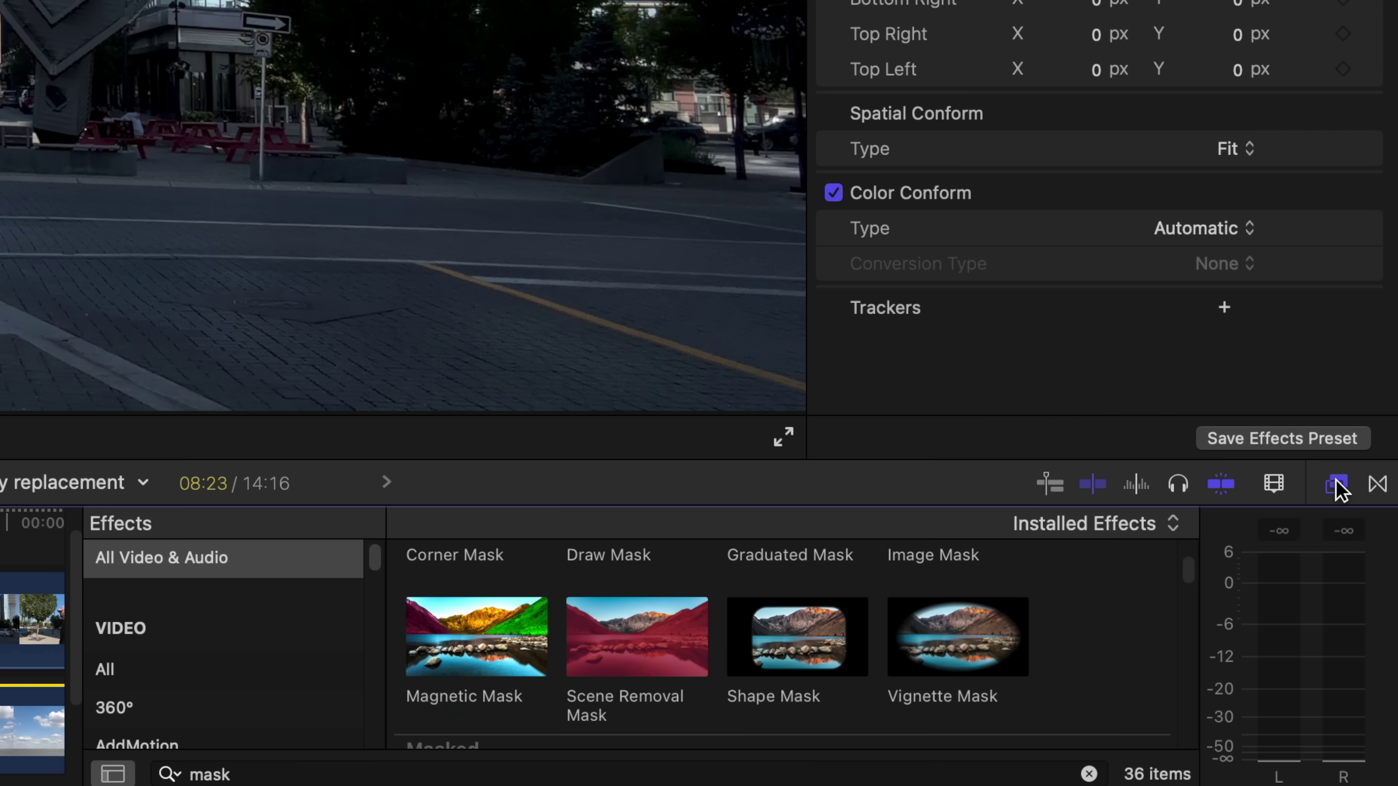
left_click_drag(462, 645, 0, 601)
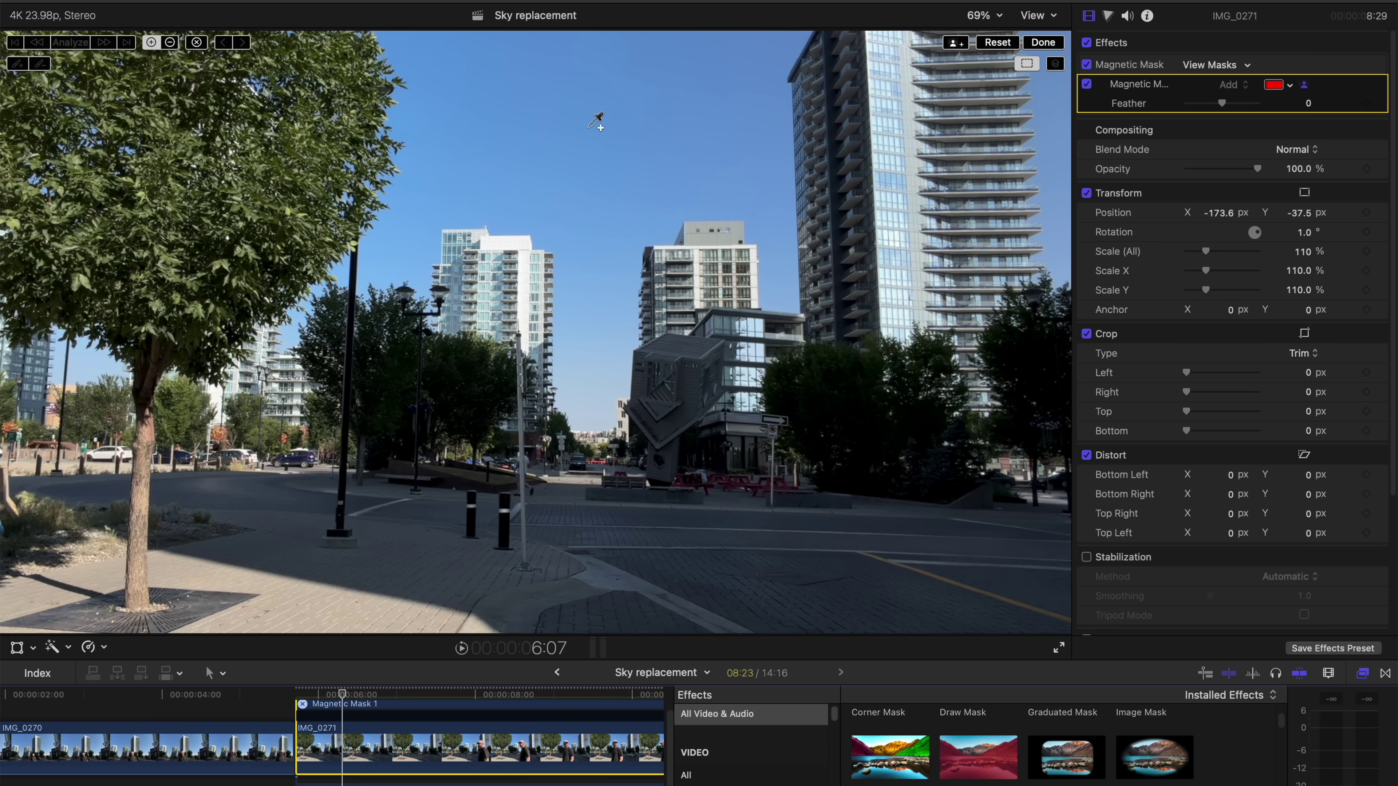
left_click(596, 121)
left_click(71, 43)
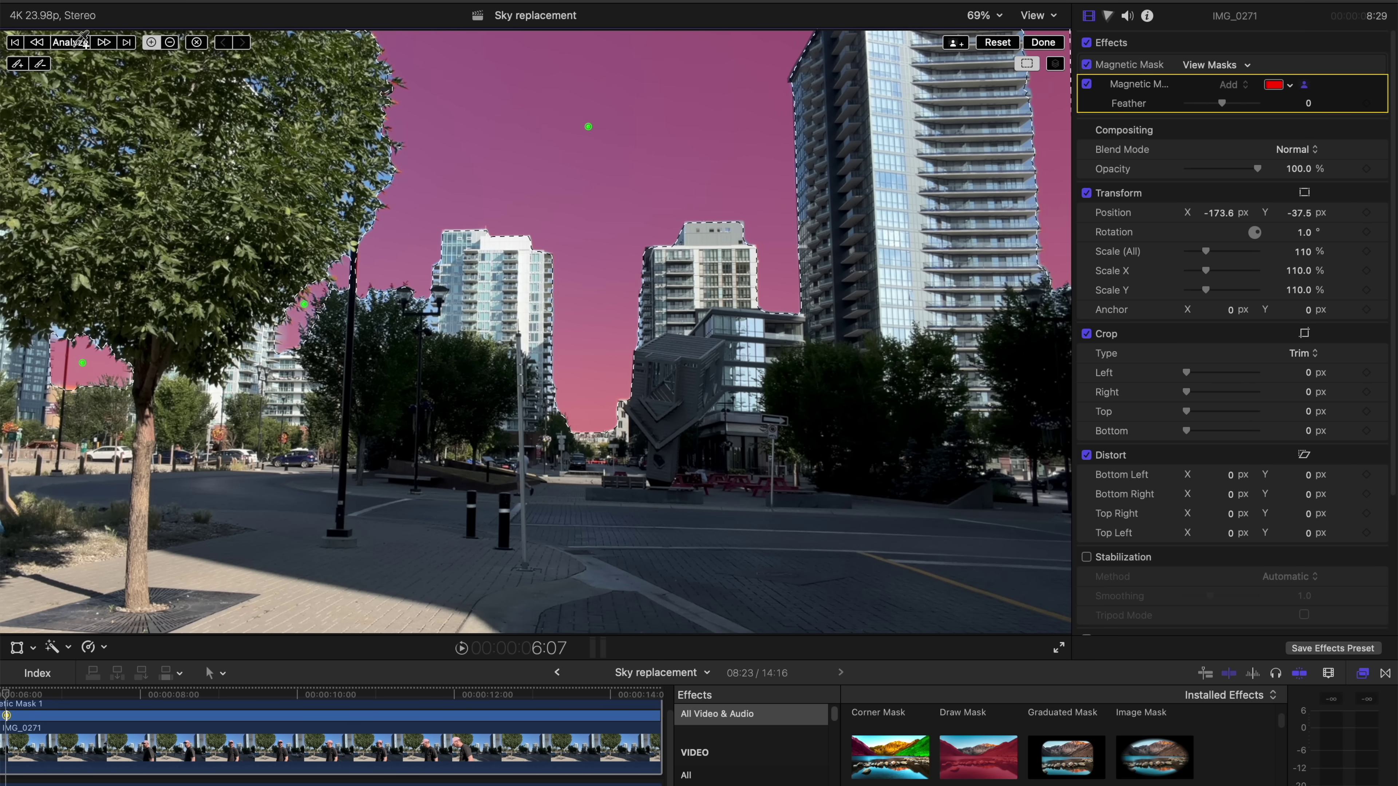
left_click(1043, 42)
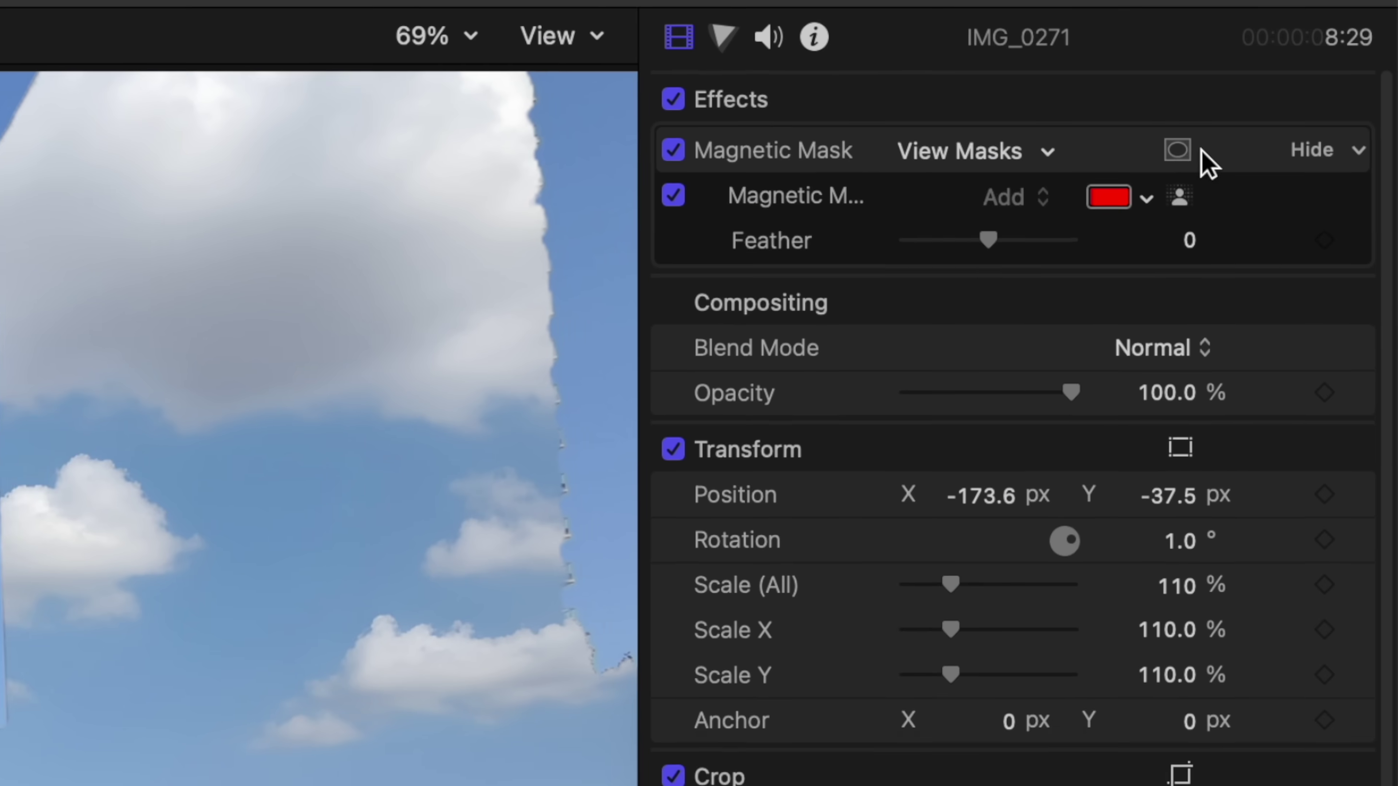
- Invert the magnetic mask and play back from about nine seconds to check the cloudy sky
left_click(1303, 64)
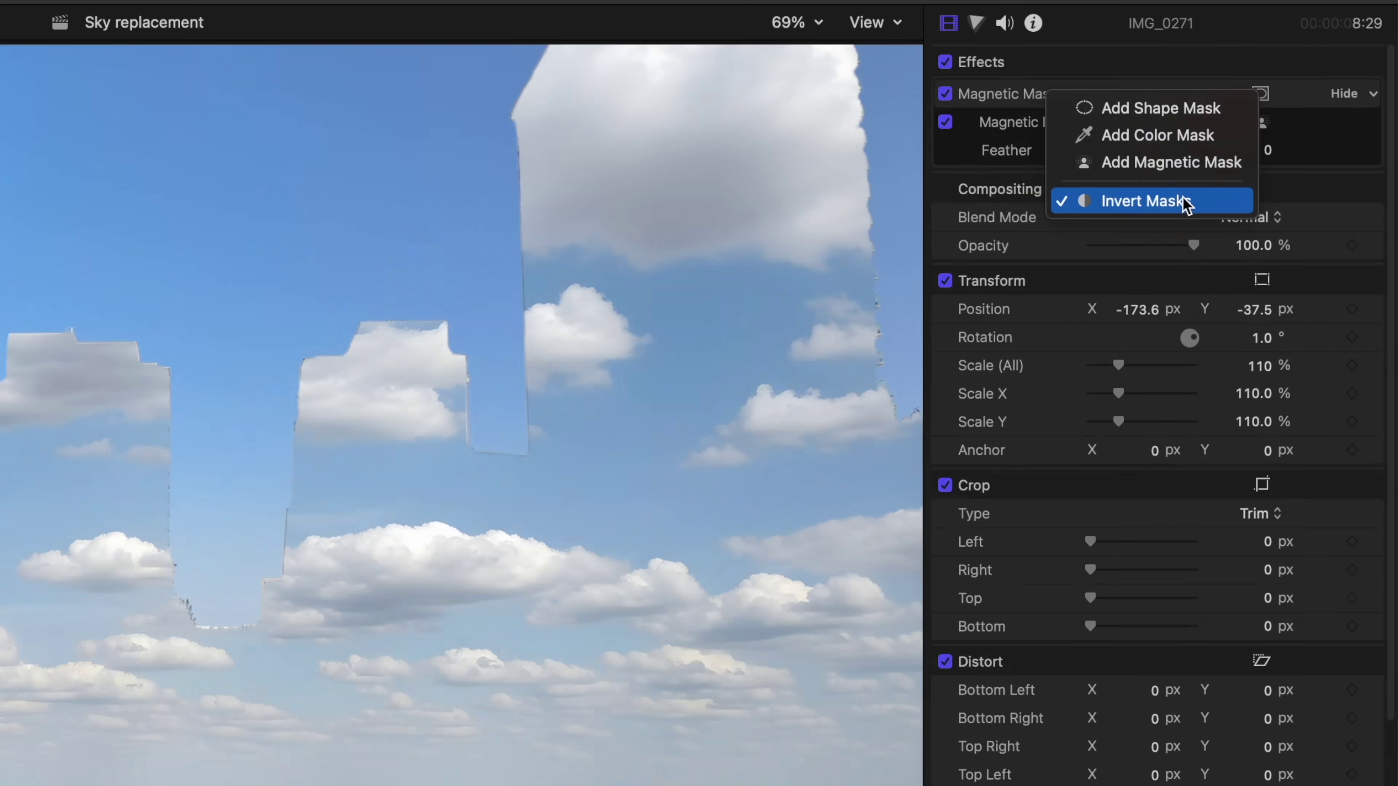
left_click(1045, 327)
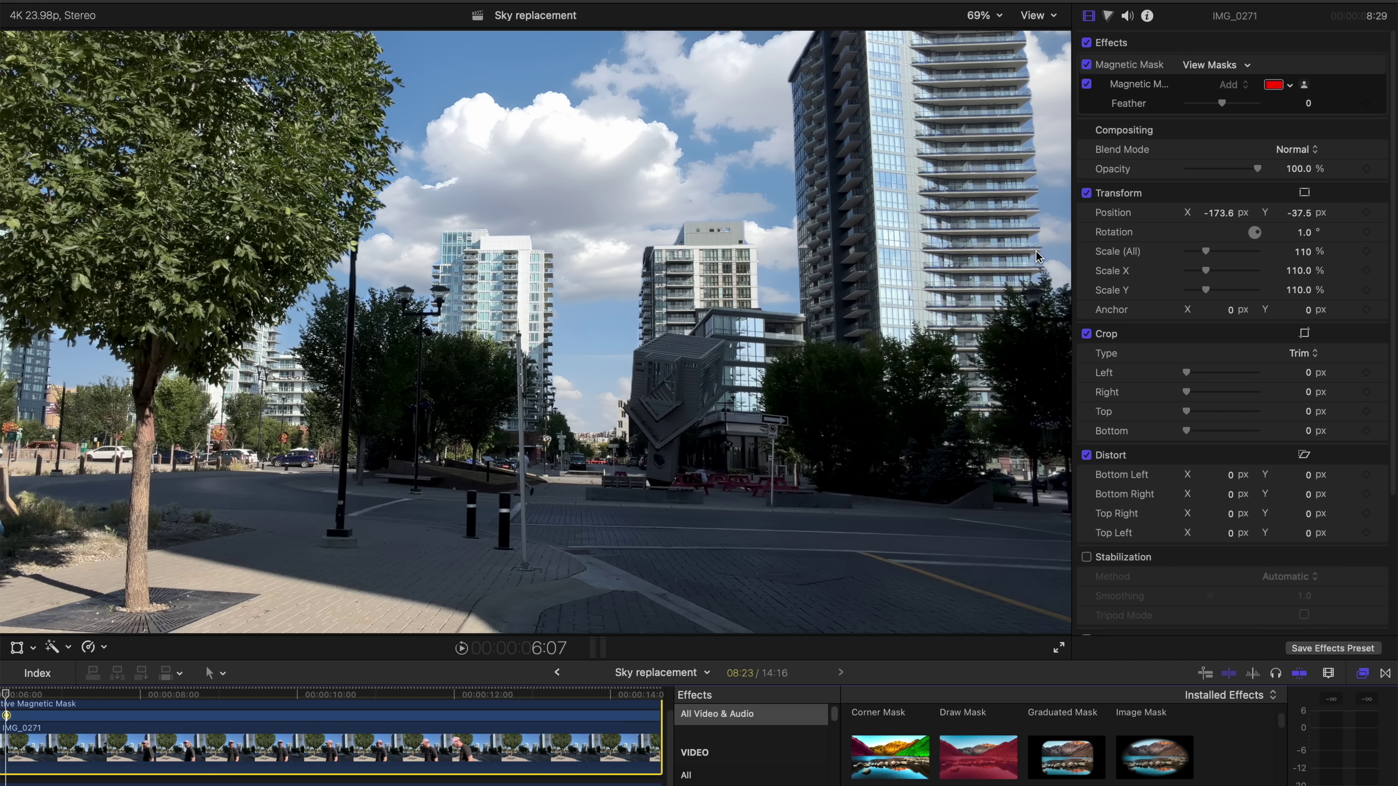
left_click(220, 713)
key("space")
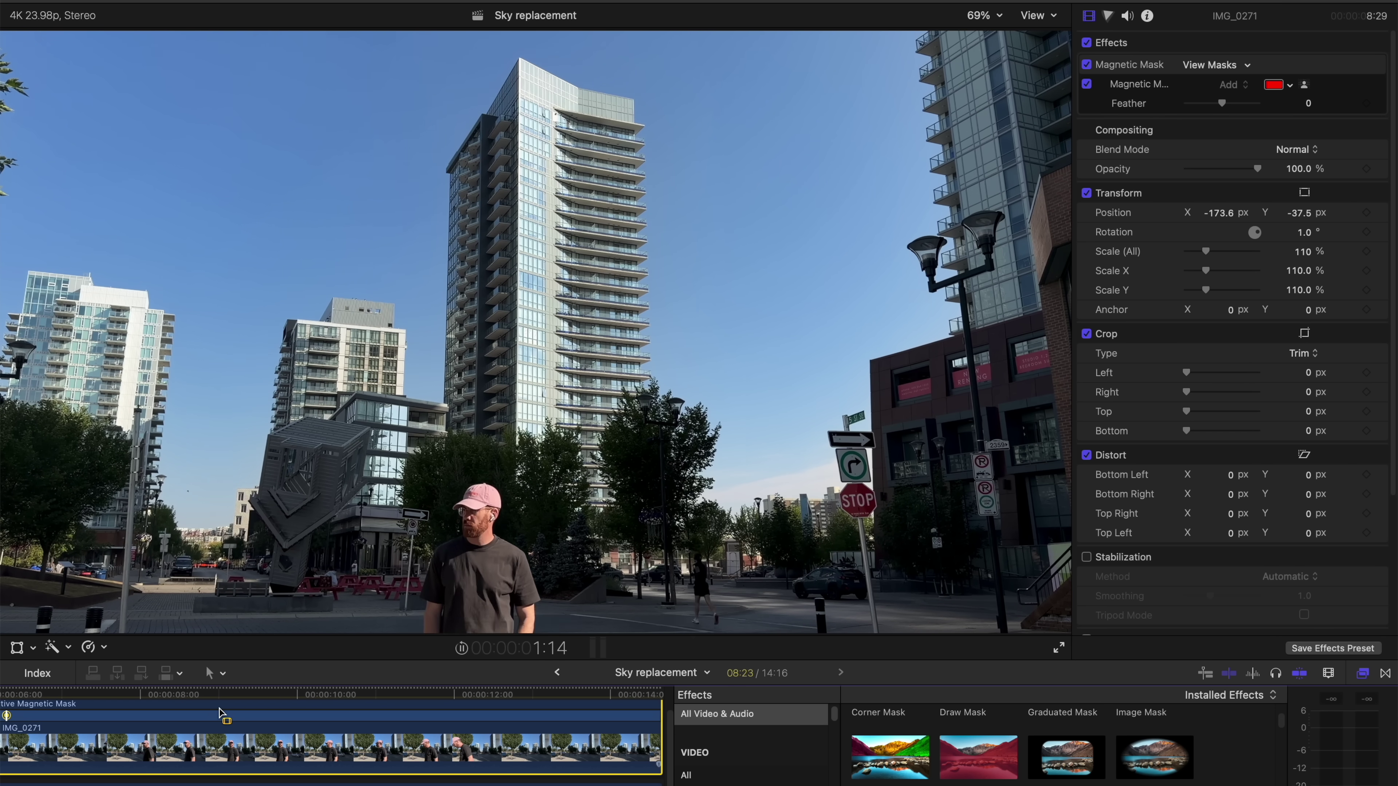
- Extend the cloudy sky clip back to the project start, under the first shot
key("shift+z")
left_click(257, 773)
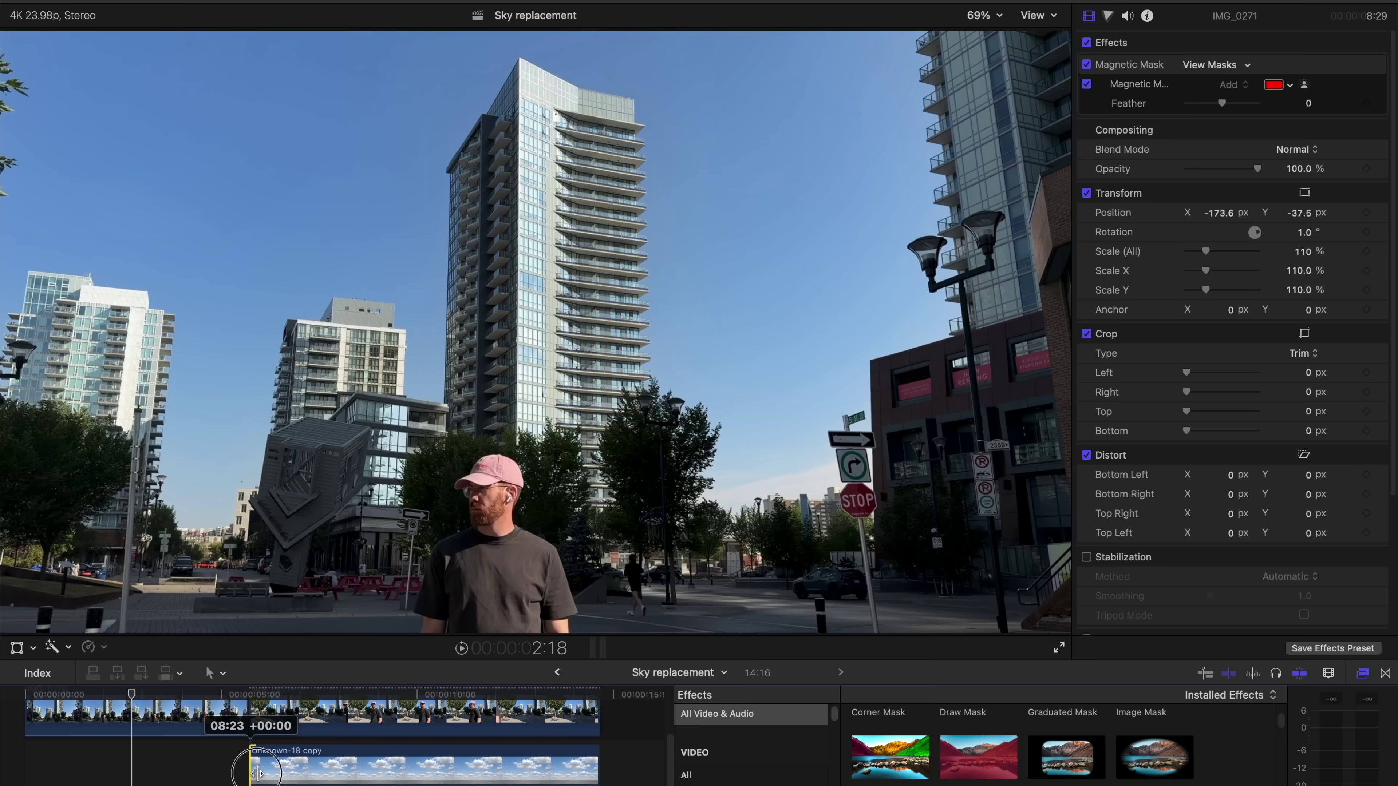
left_click_drag(257, 773, 28, 771)
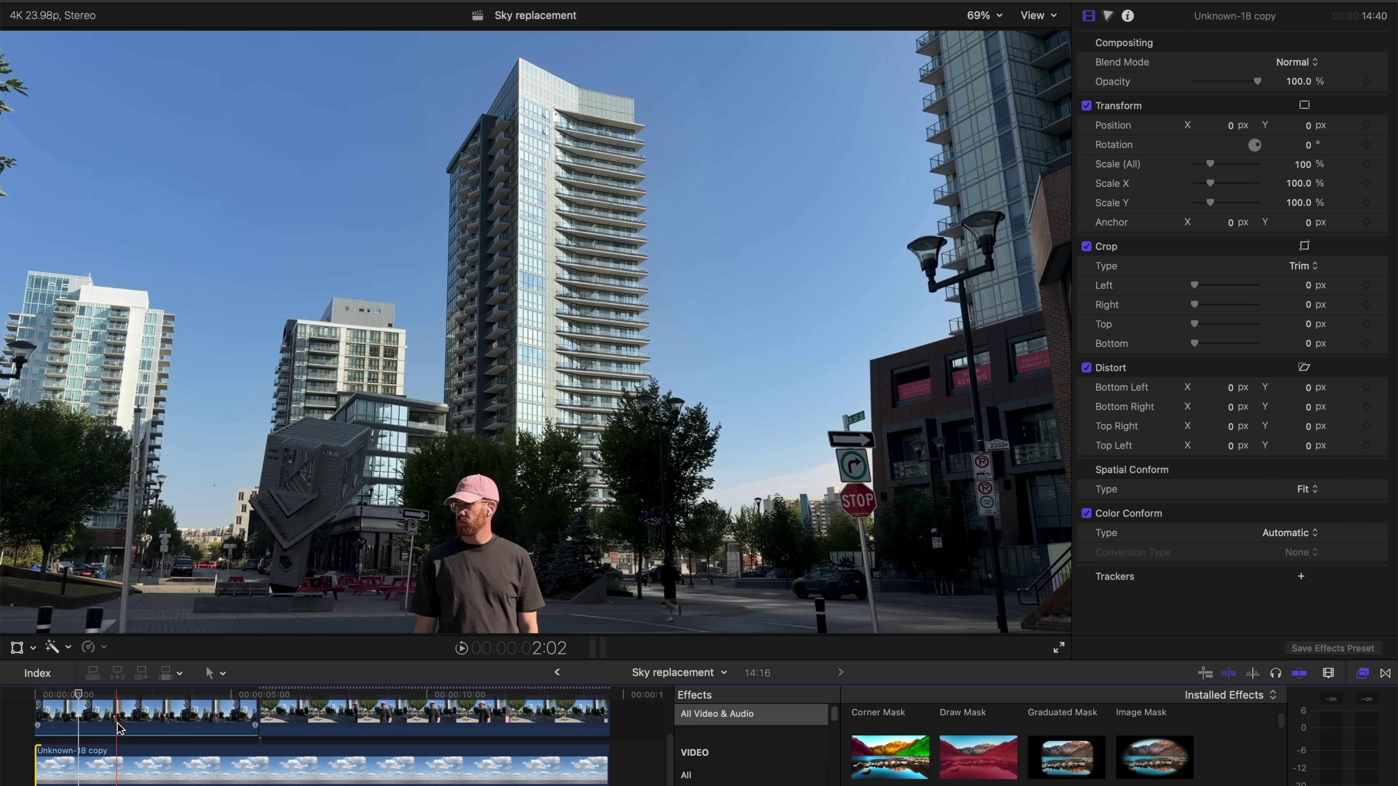
- Apply Magnetic Mask to IMG_0270's sky, analyze it, and play back both shots
left_click(120, 730)
mouse_move(977, 756)
left_mouse_down()
mouse_move(330, 715)
mouse_move(123, 726)
left_mouse_up()
left_click(847, 173)
left_click(79, 47)
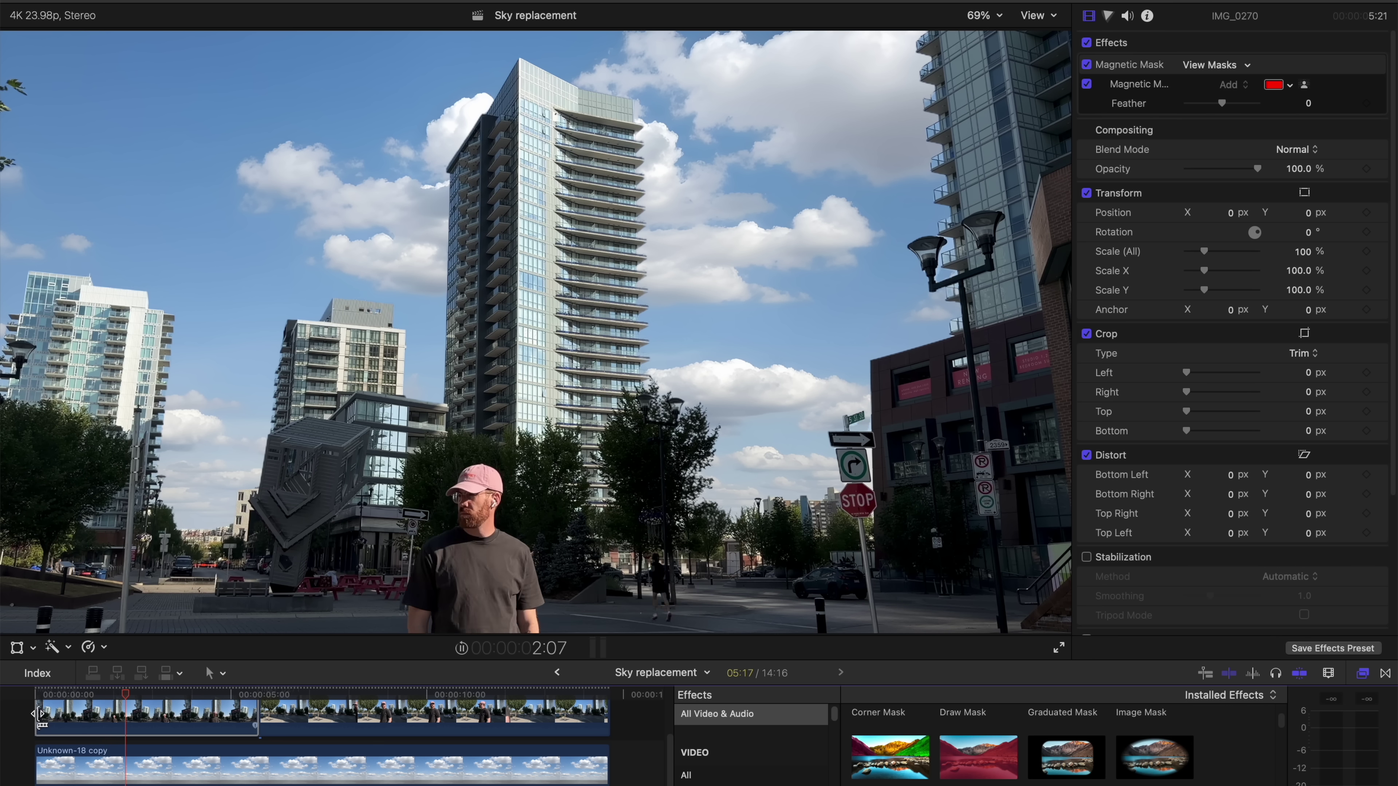
key("space")
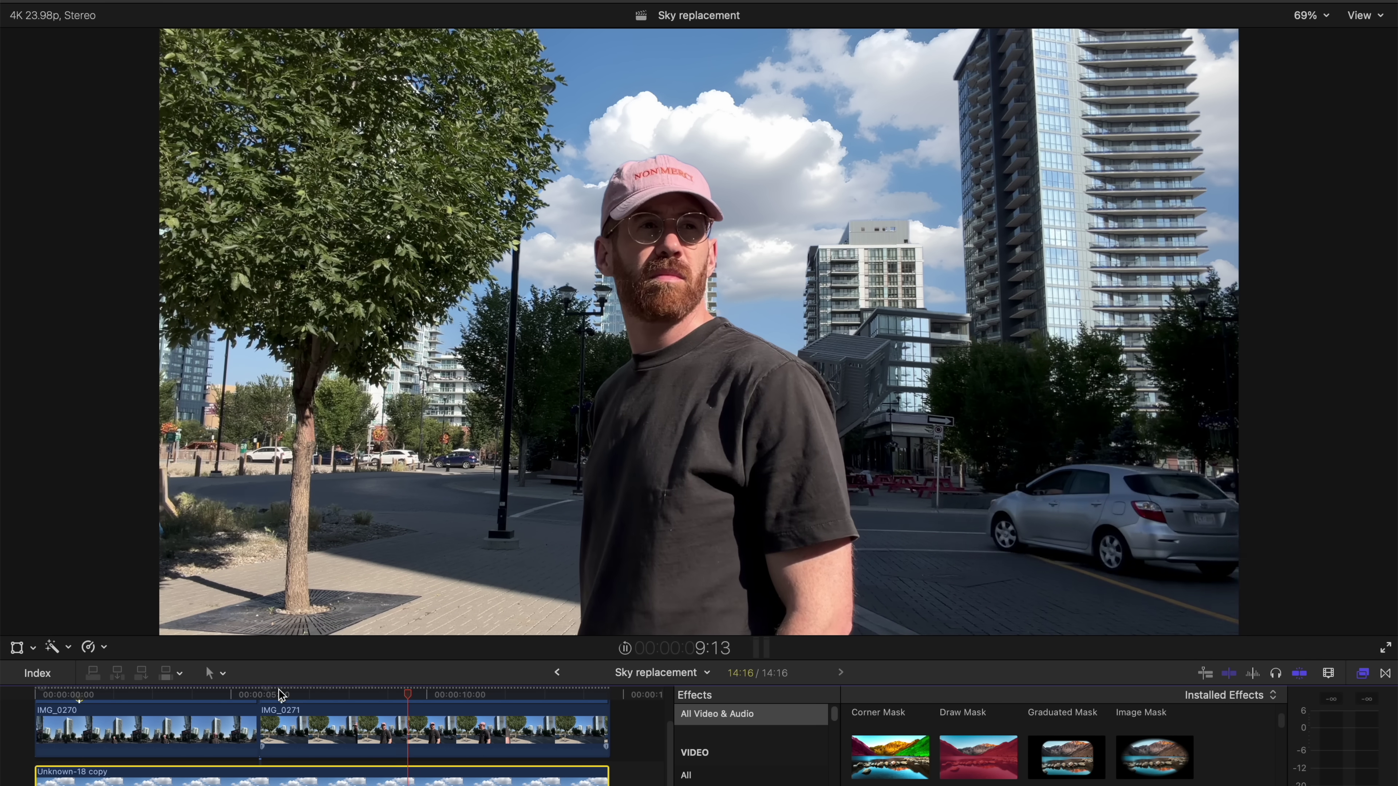
key("space")
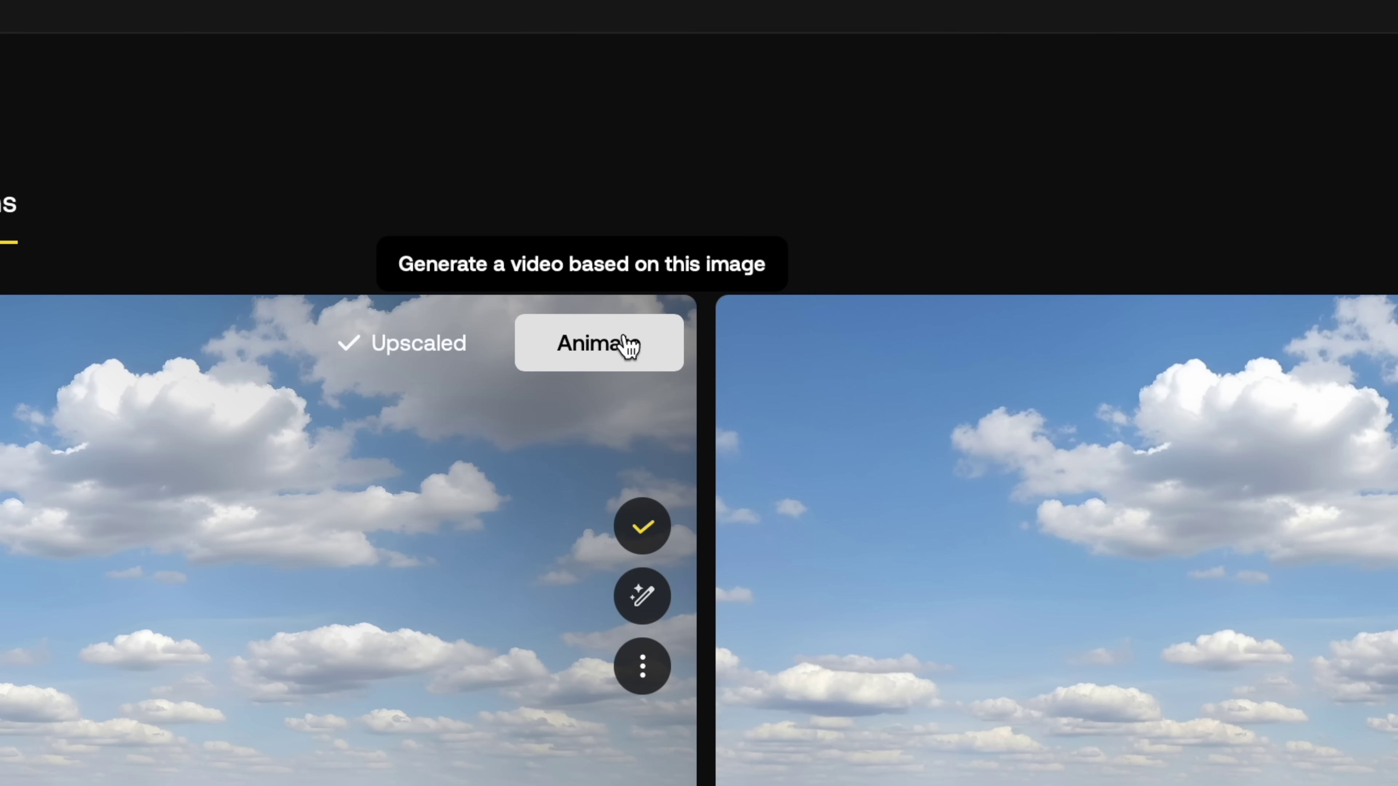
- Replace the suggested prompt with the static-camera, slow-drift cloud animation prompt
scroll(613, 357, "up", 1)
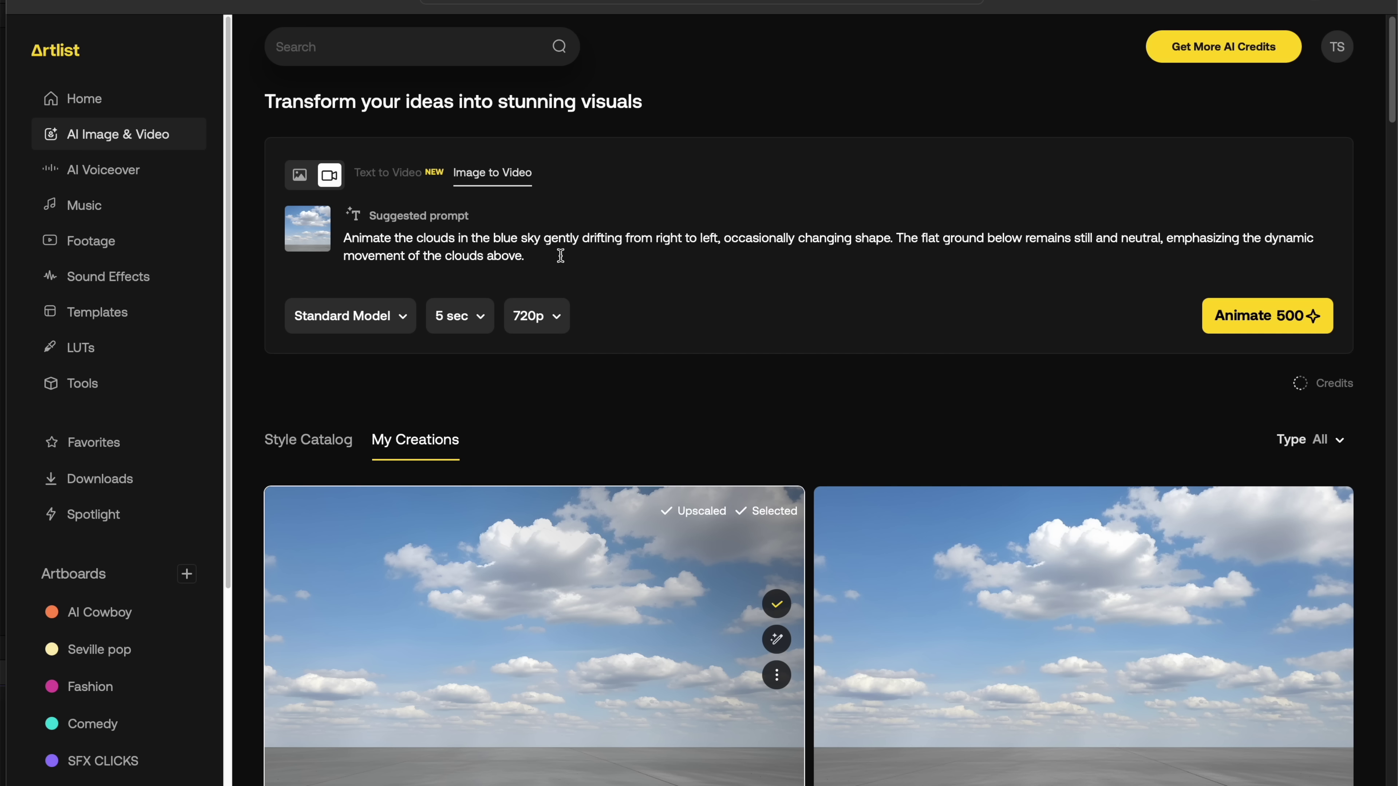
left_click(548, 260)
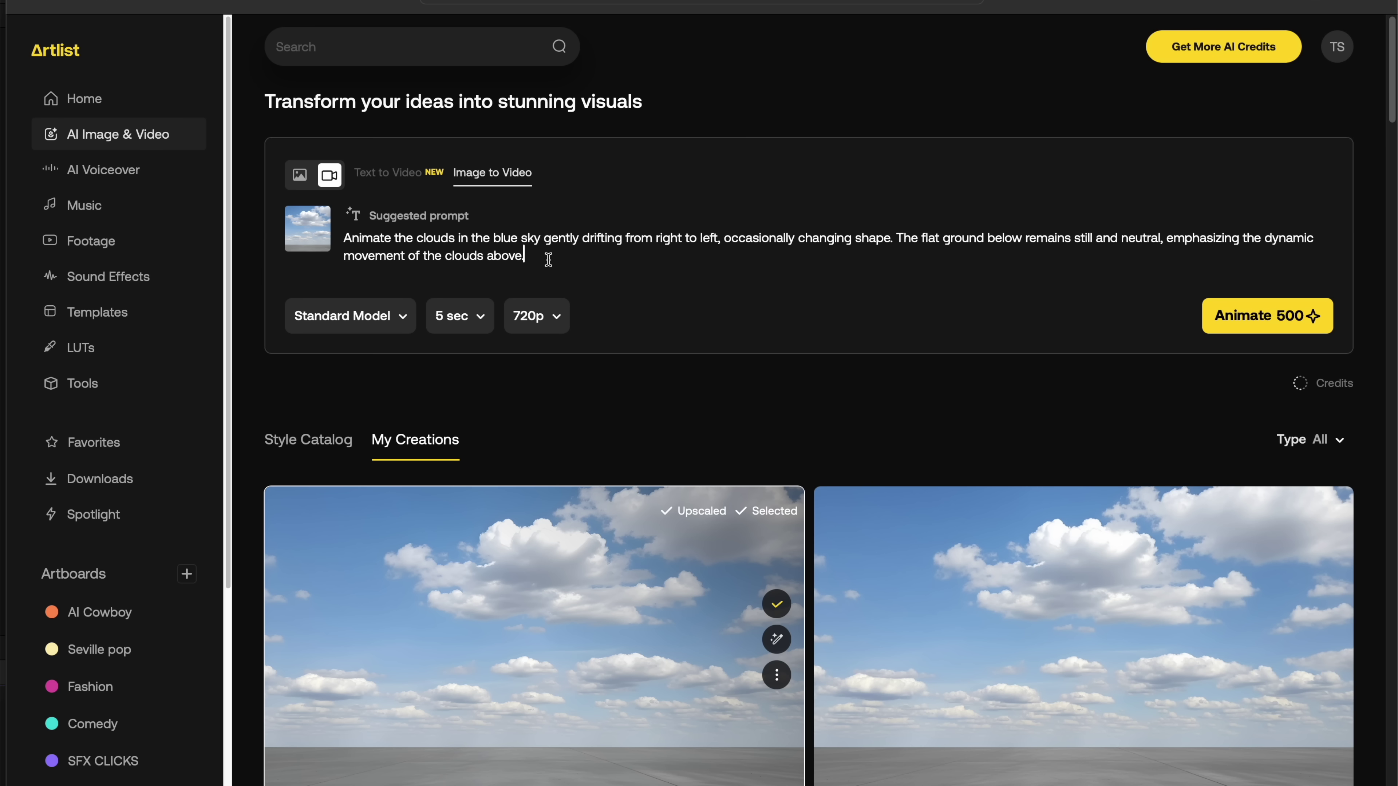
key("ctrl+a")
key("BackSpace")
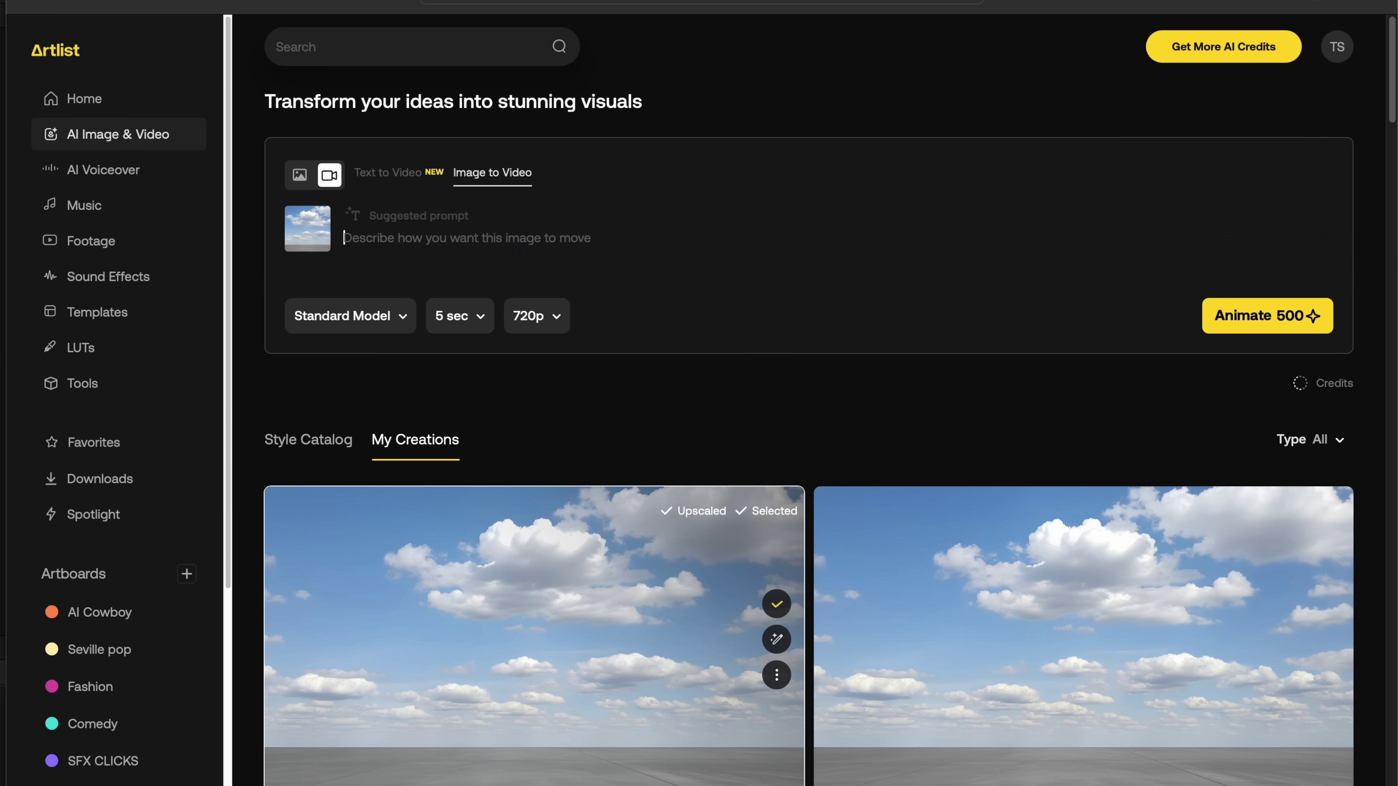
type("keep the camera static as if it's on a tripod. The clouds slowly drift through the sky as everything else stays still, very little movement in the frame. This is not a Timelapse.")
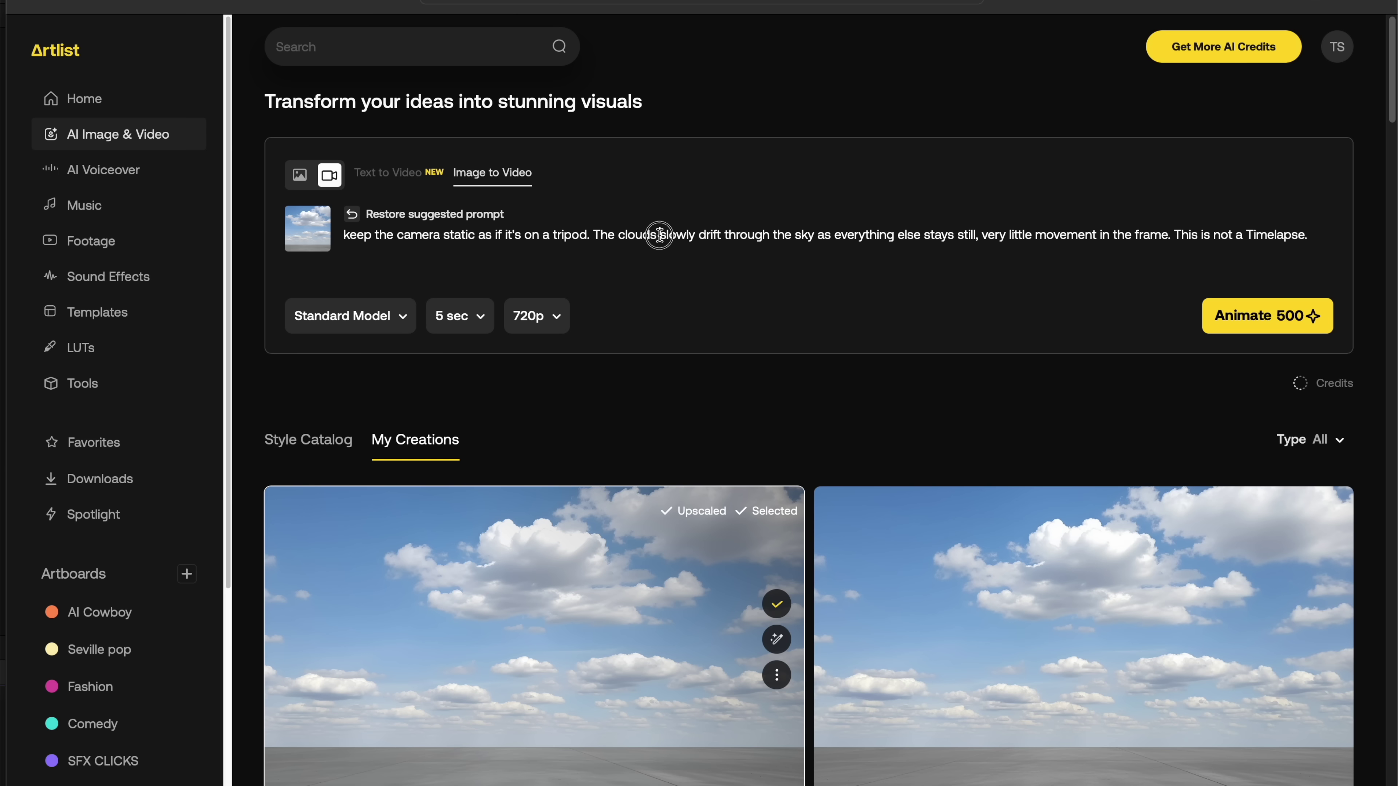
left_click(374, 301)
type("ve")
key("BackSpace")
key("BackSpace")
- Choose Pro Model (Veo 3), 8 seconds, and 1080p (Full HD) resolution
left_click(368, 324)
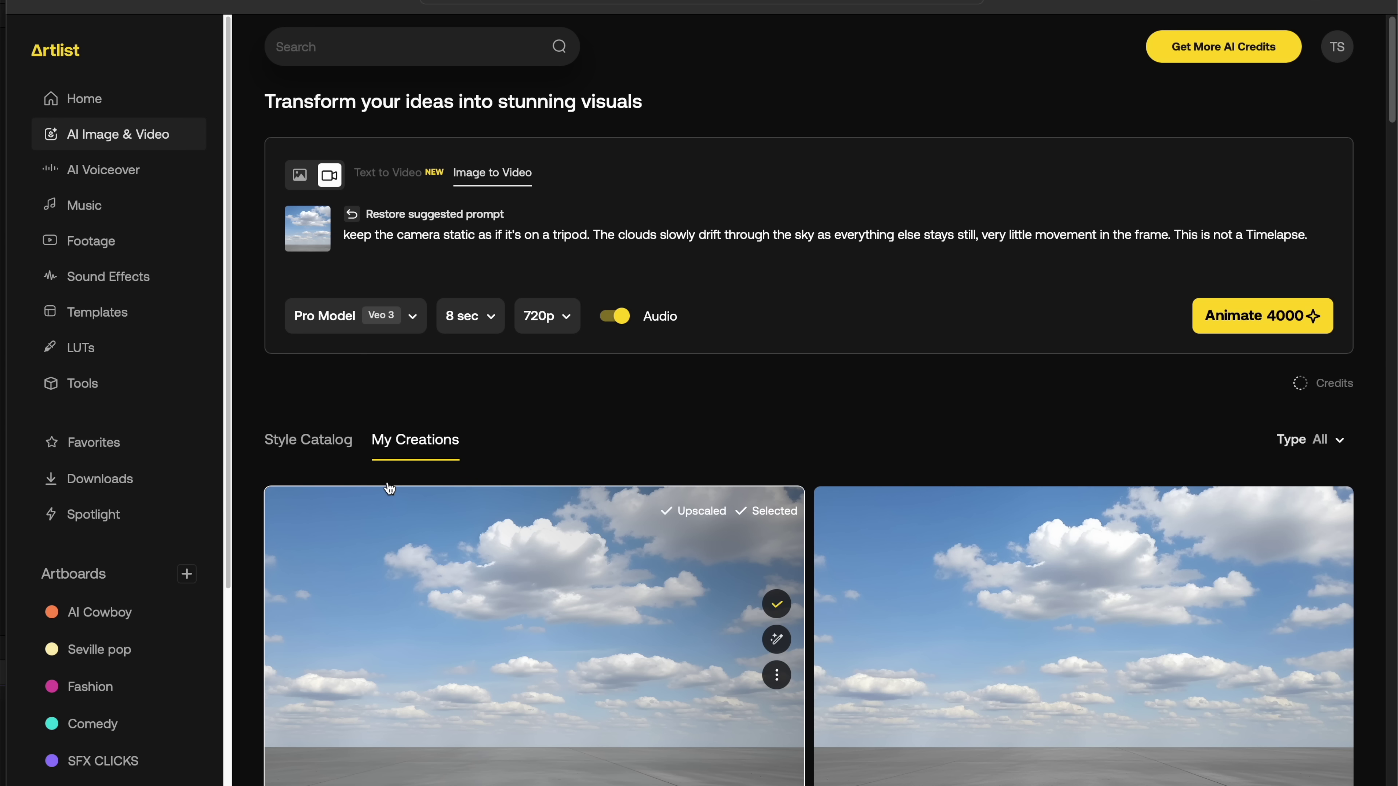
left_click(553, 319)
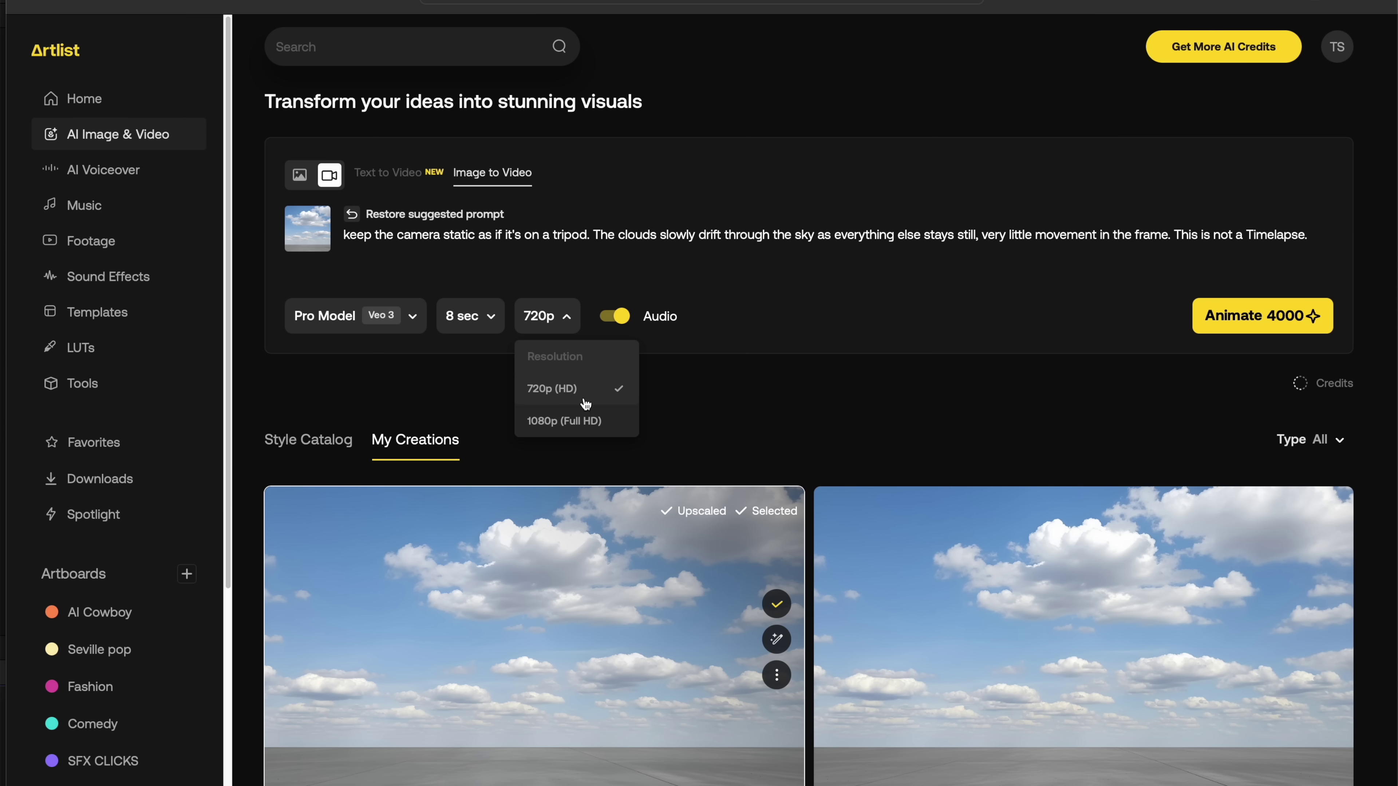
left_click(579, 424)
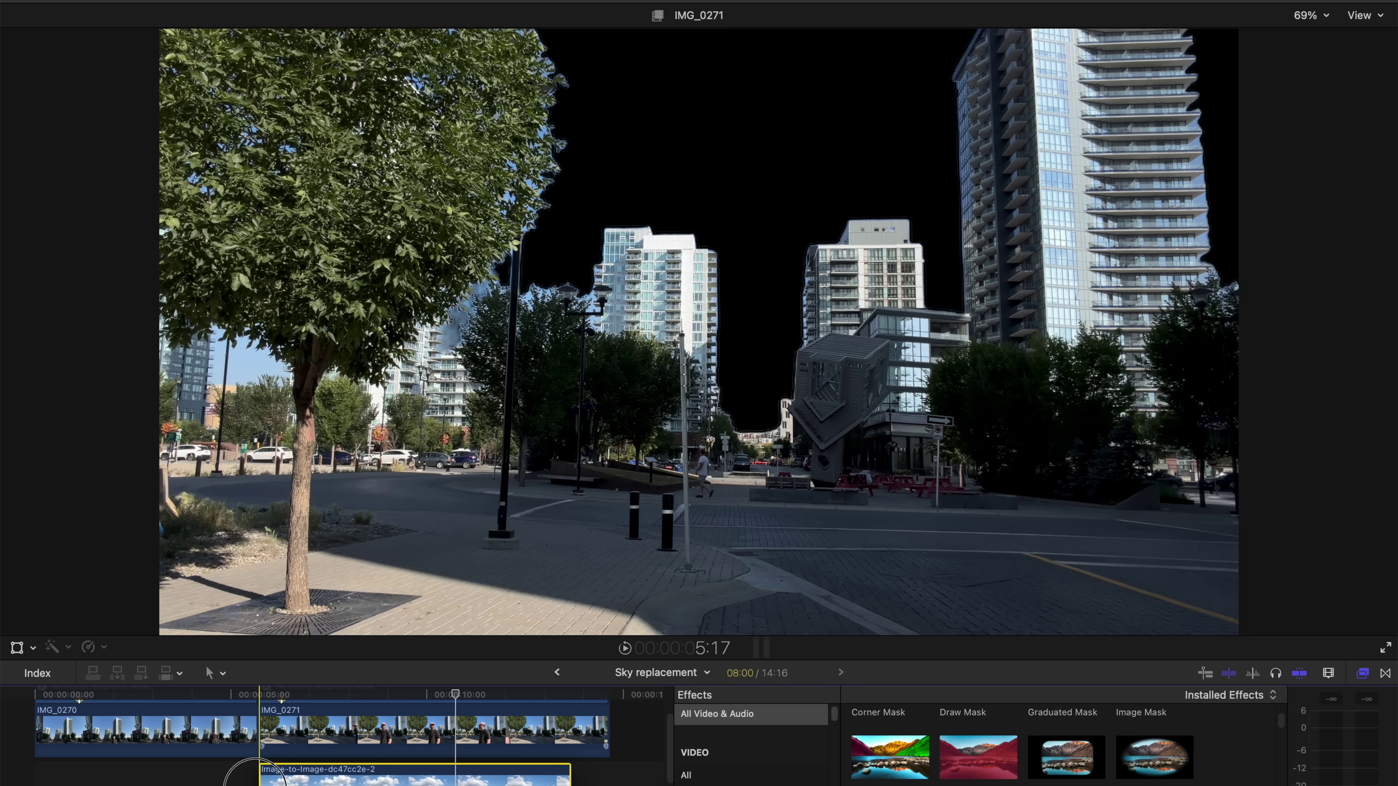
- Play the sky replacement composite and retime the cloud sky clip to Slow 50%
key("space")
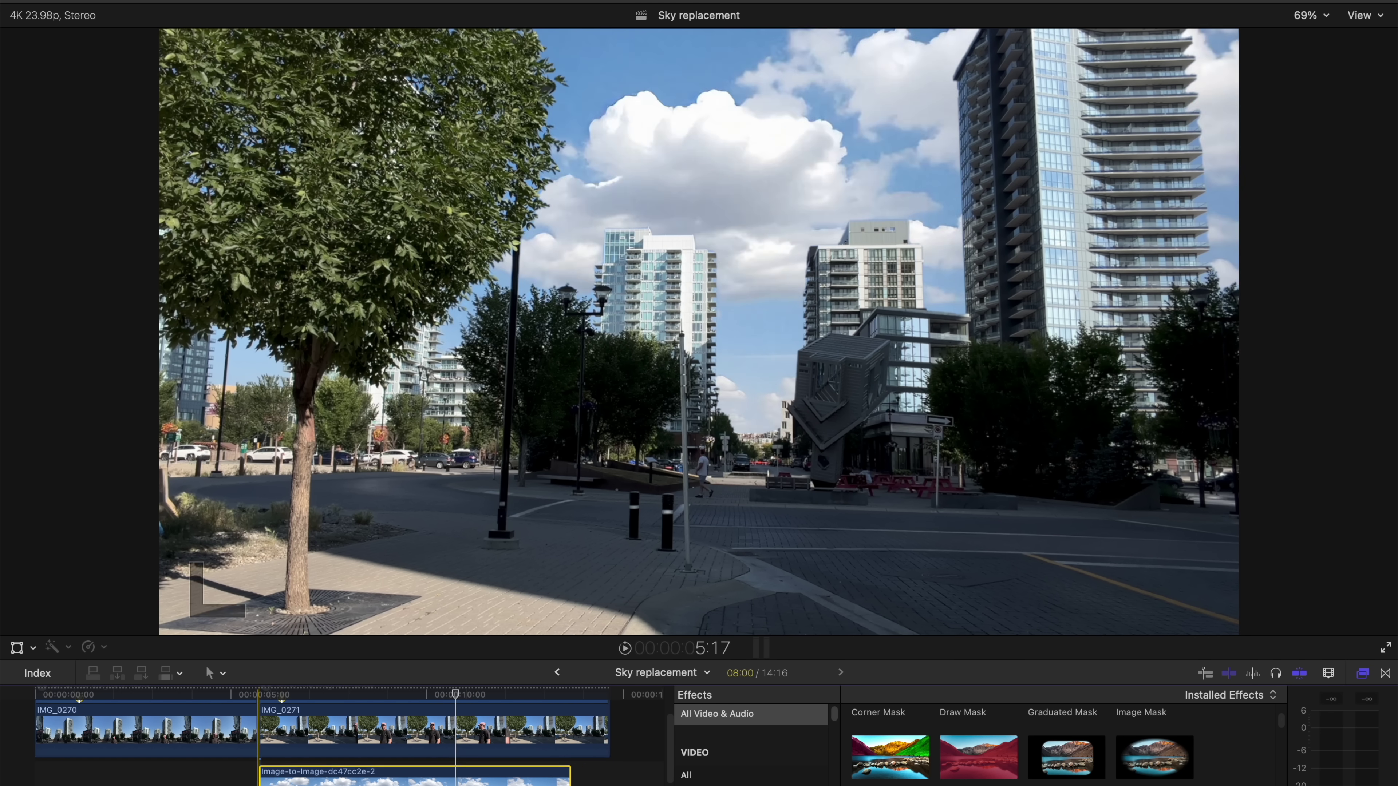
left_click(268, 695)
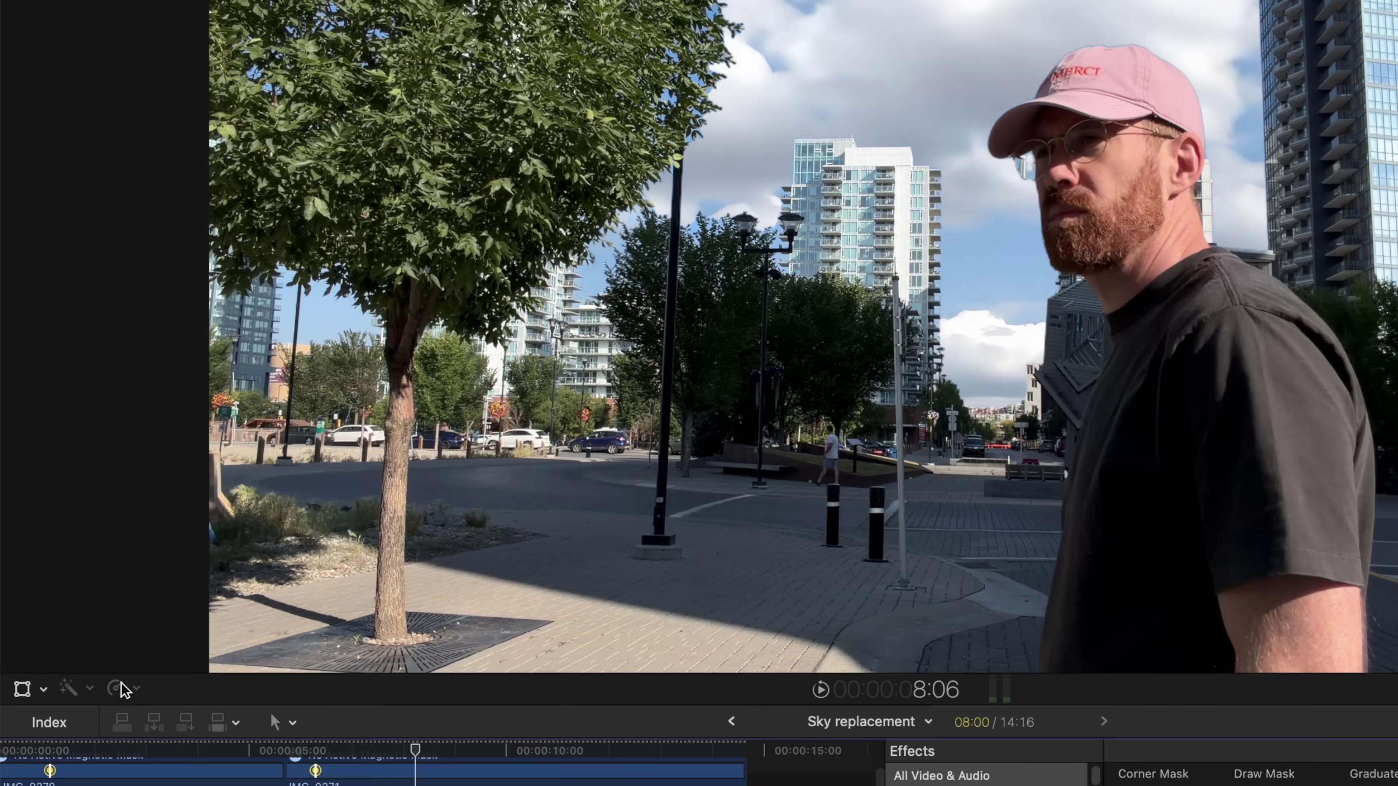
left_click(90, 647)
mouse_move(184, 303)
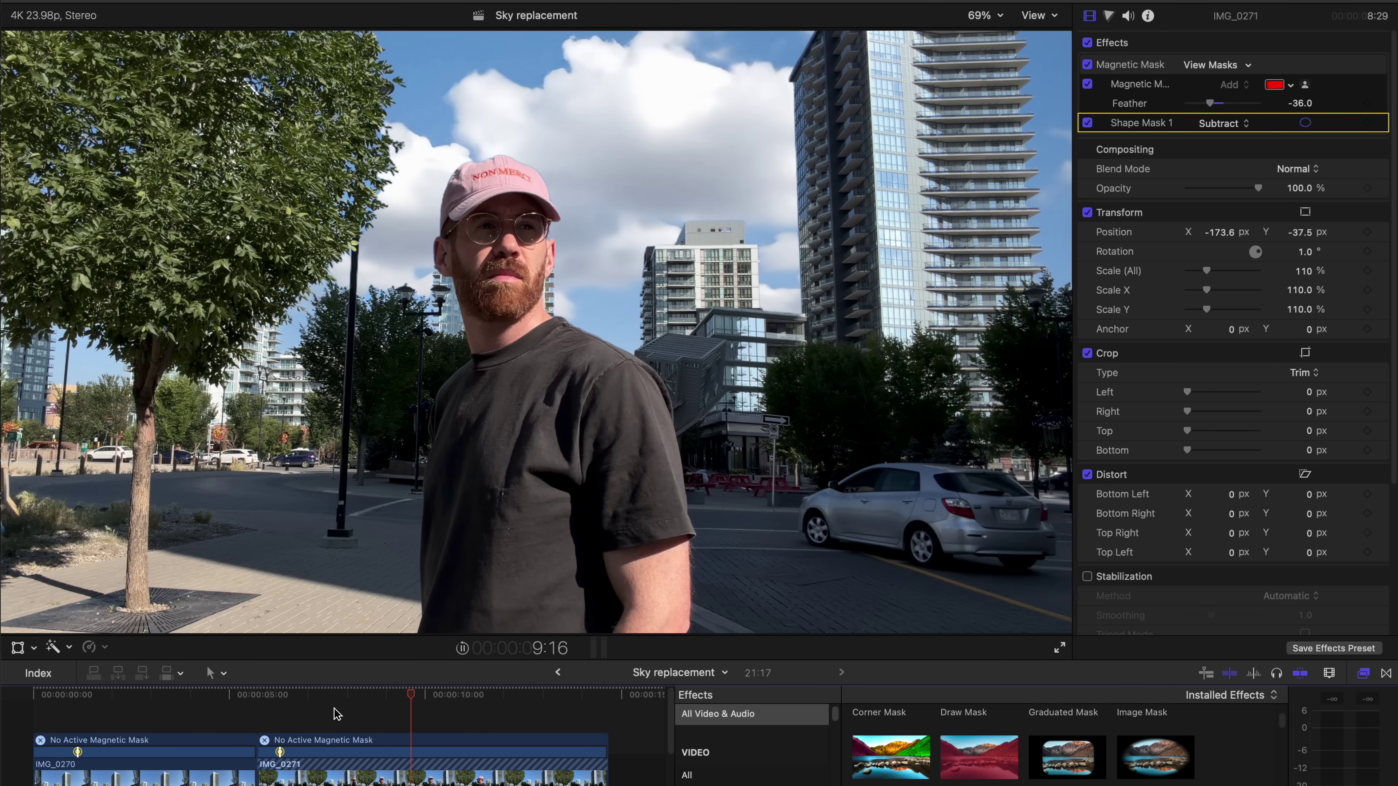
- Lower the slowed cloud sky clip's opacity to 64.64% and play back the blend
left_click(423, 750)
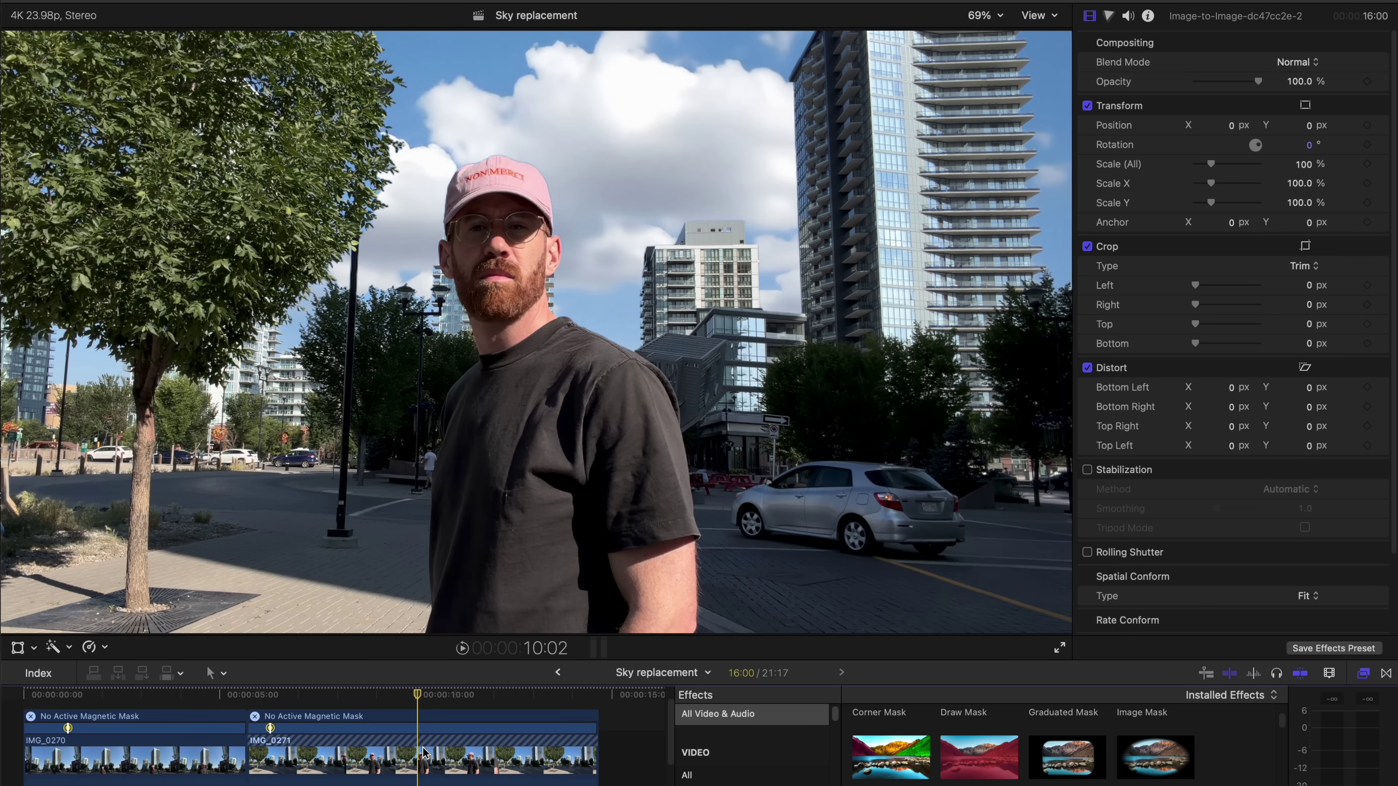
left_click(427, 757)
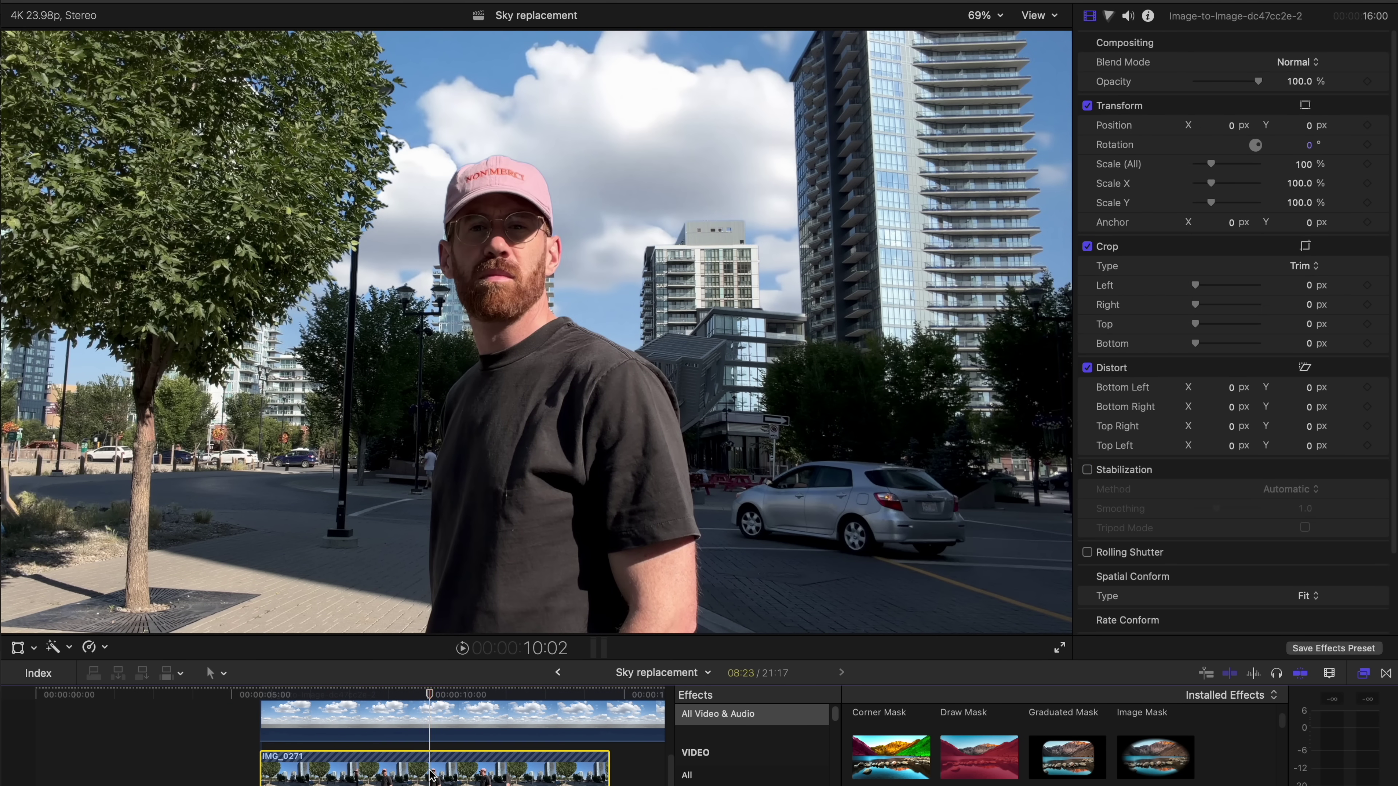
left_click(434, 723)
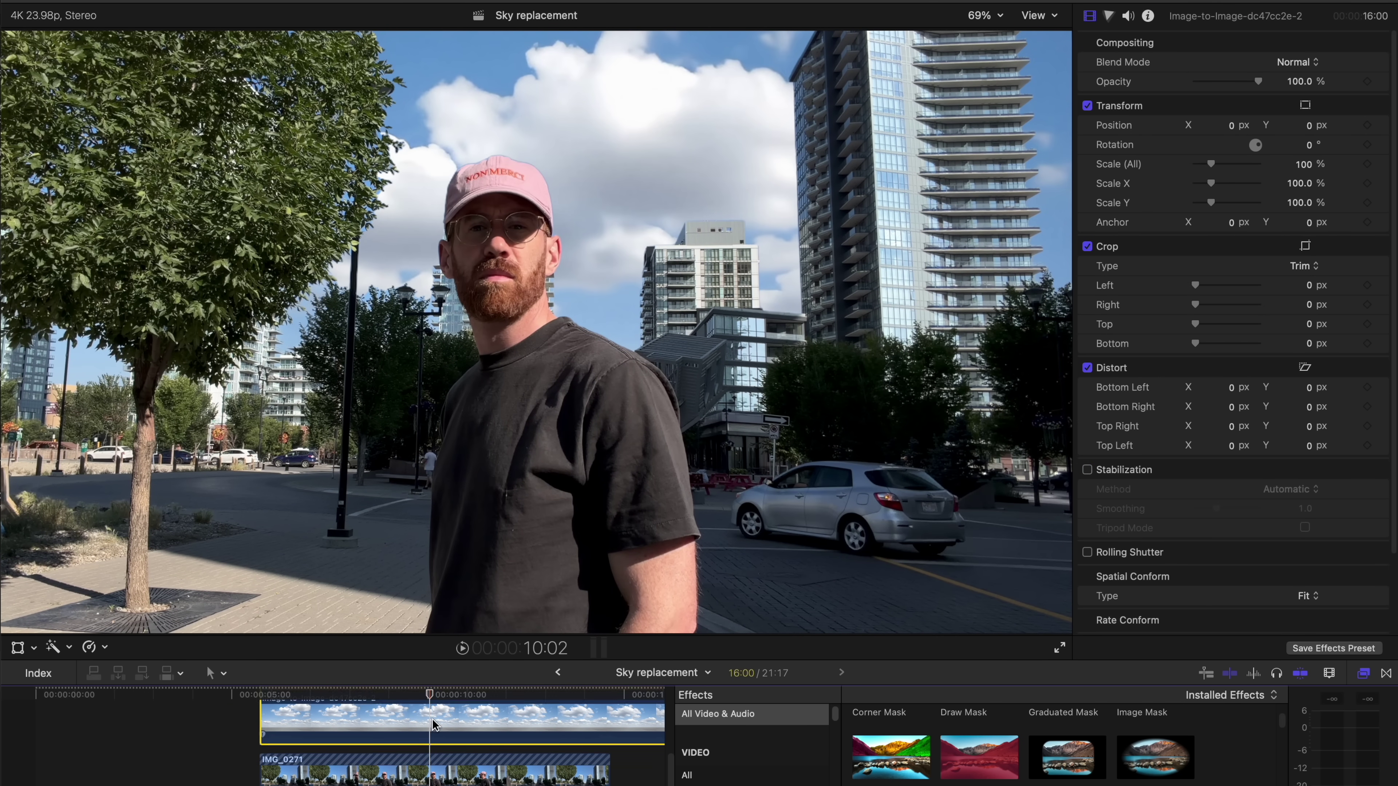
left_click_drag(1257, 81, 1235, 86)
key("space")
key("space")
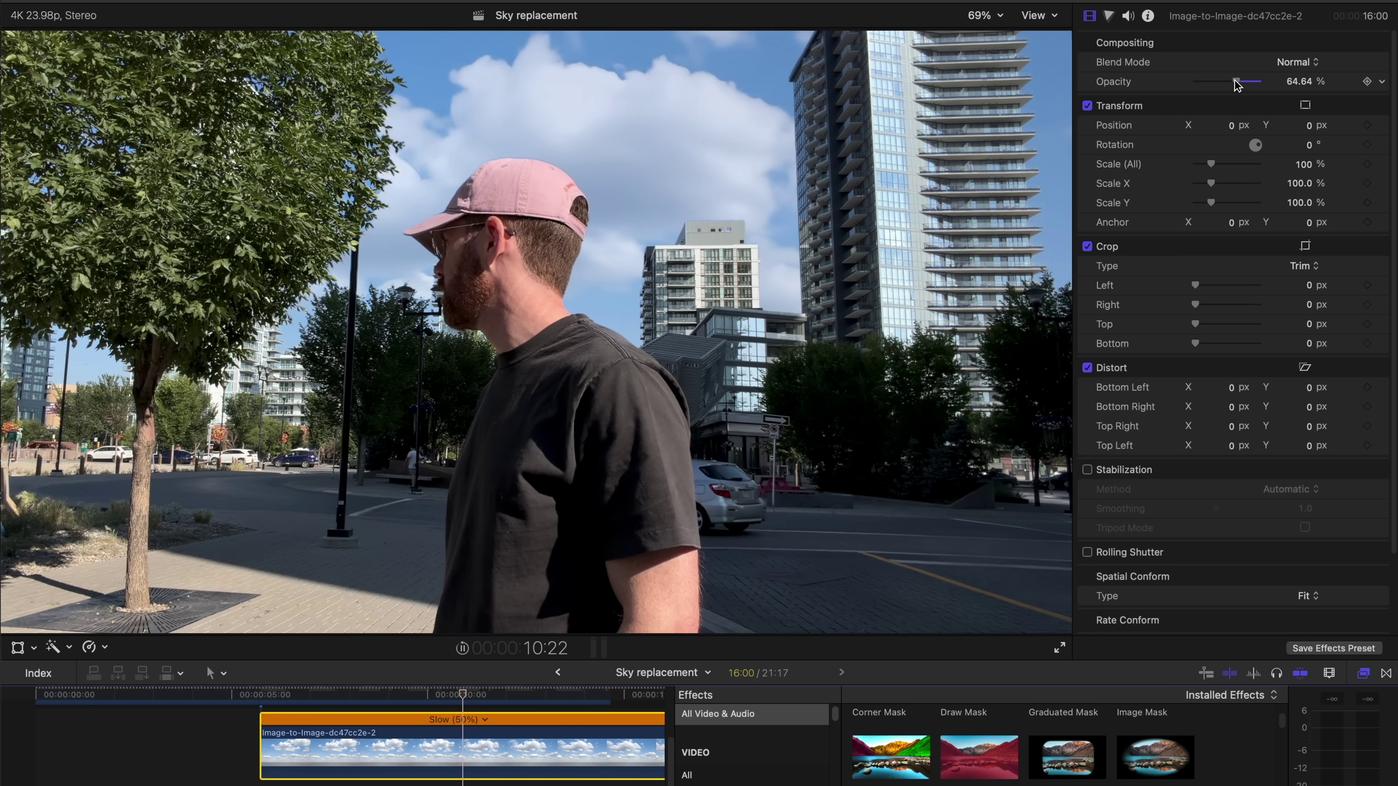
key("space")
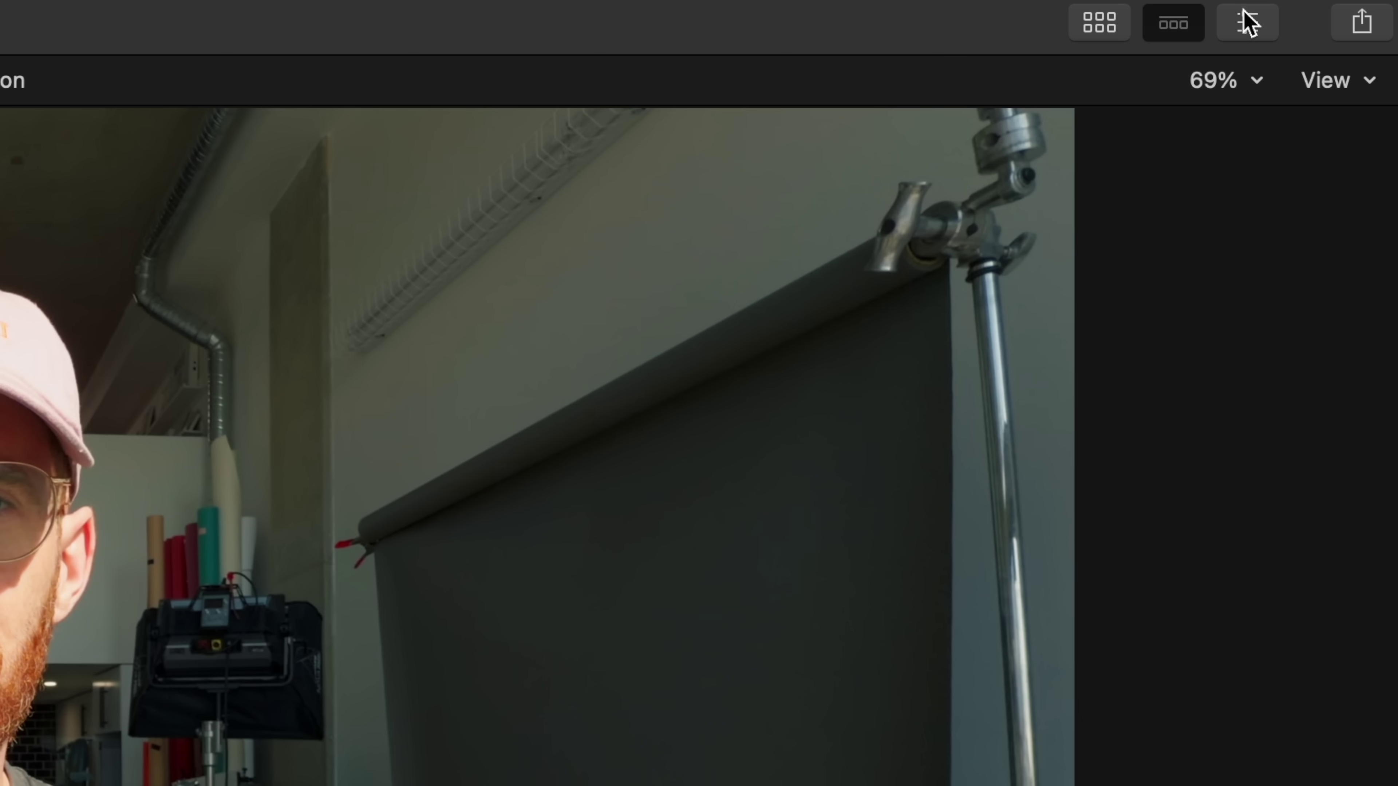
- Show the Inspector's Audio tab with Volume and Audio Enhancements for the voice isolation clip
left_click(1248, 23)
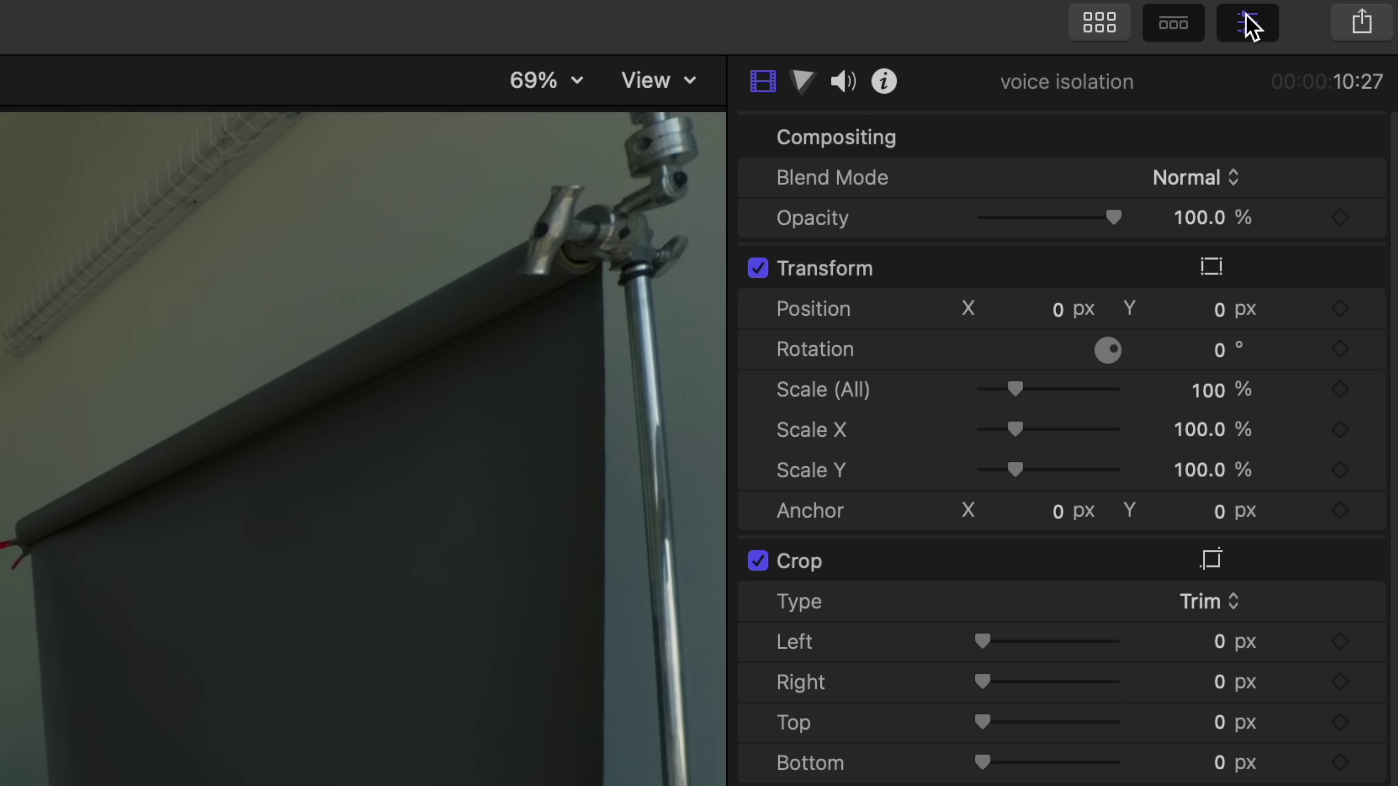
left_click(842, 83)
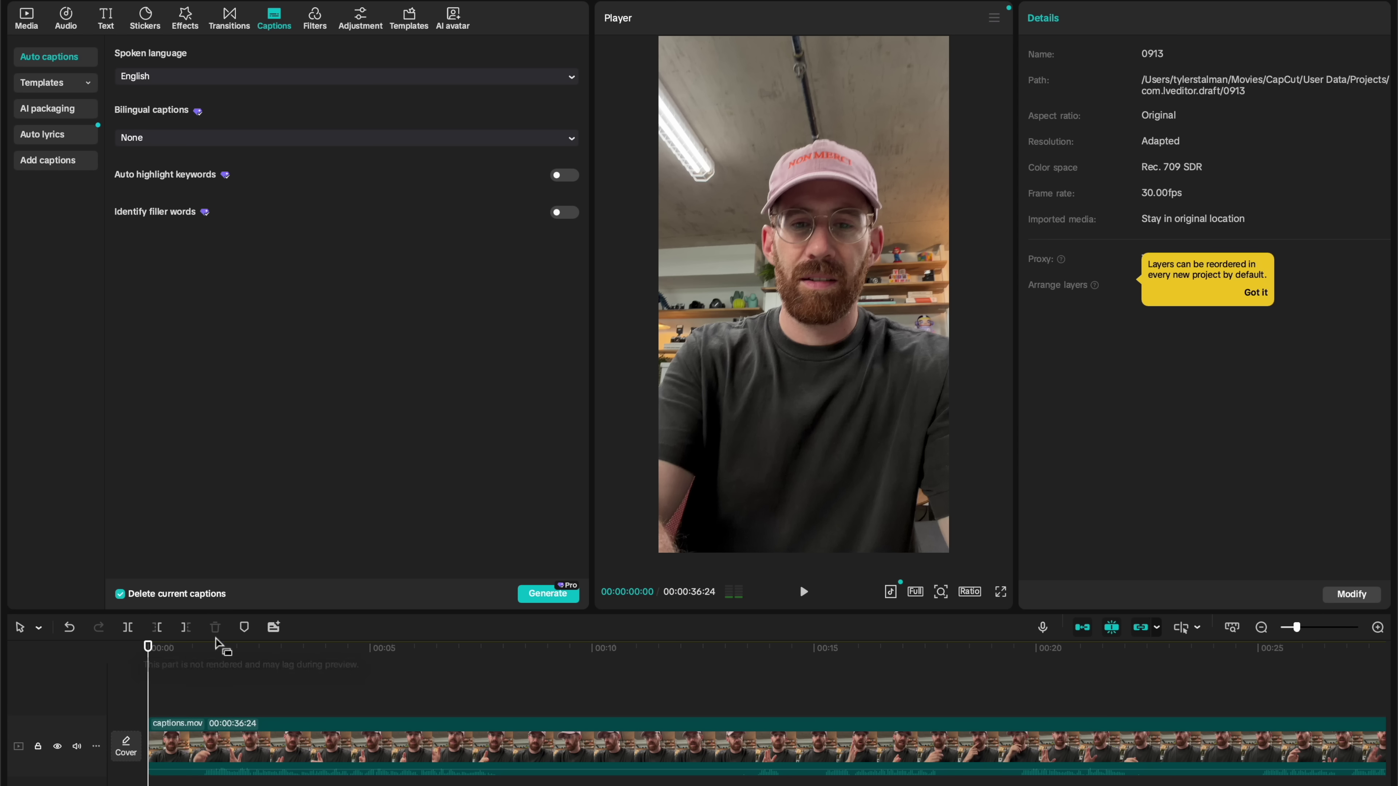
- Scrub captions.mov to about 8 seconds, then return the playhead to the start
left_click_drag(217, 644, 507, 662)
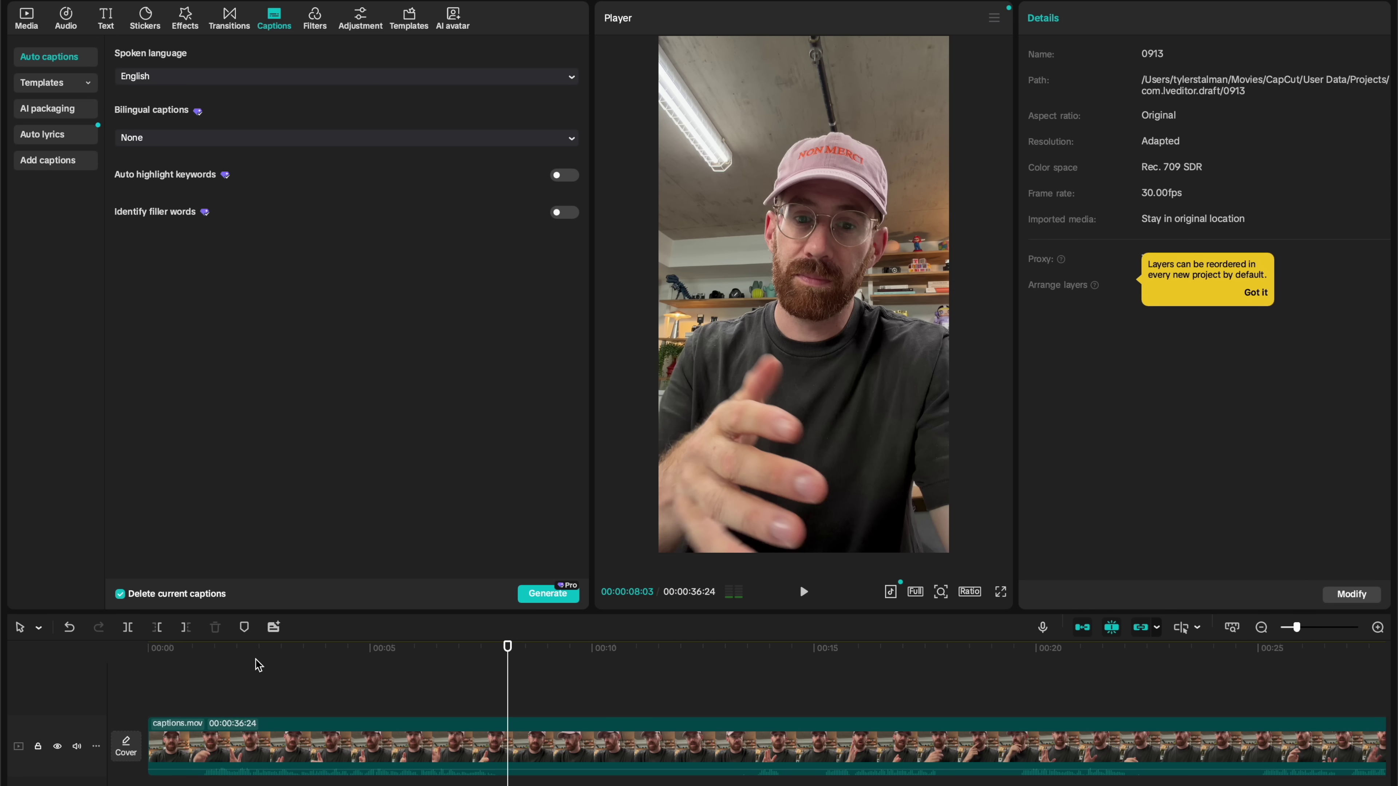
left_click_drag(259, 665, 161, 655)
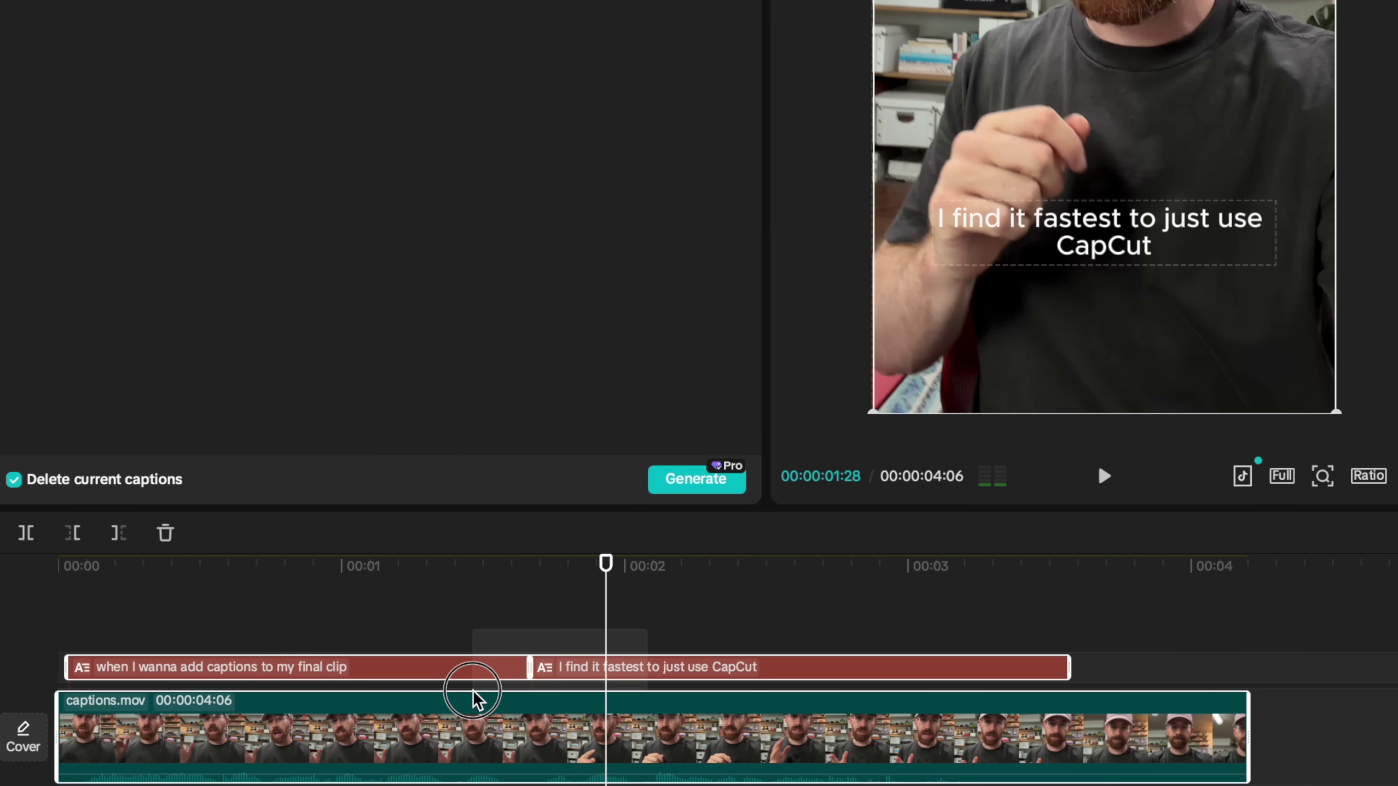
- Try several caption color styles on the first caption, settling on yellow text
left_click(412, 648)
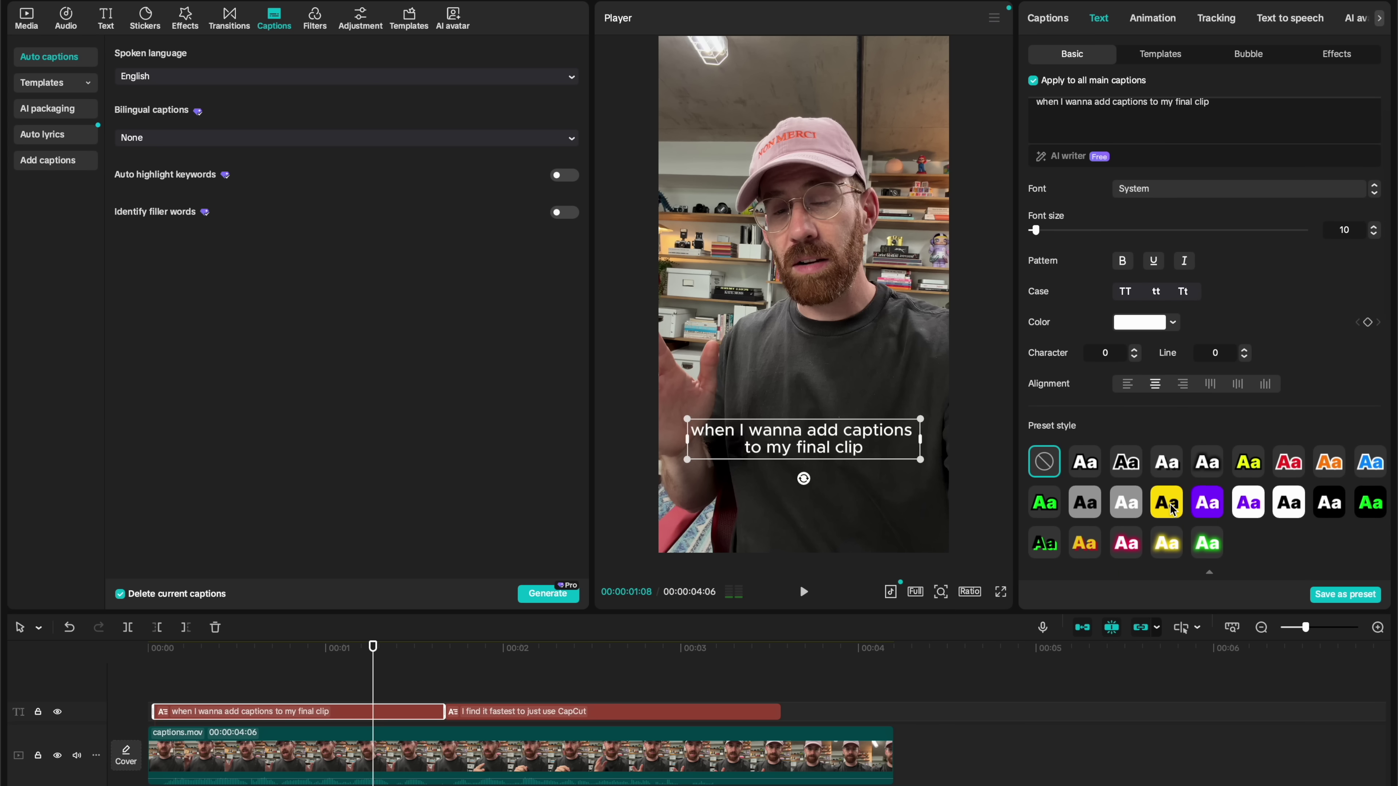
left_click(1168, 506)
left_click(1212, 505)
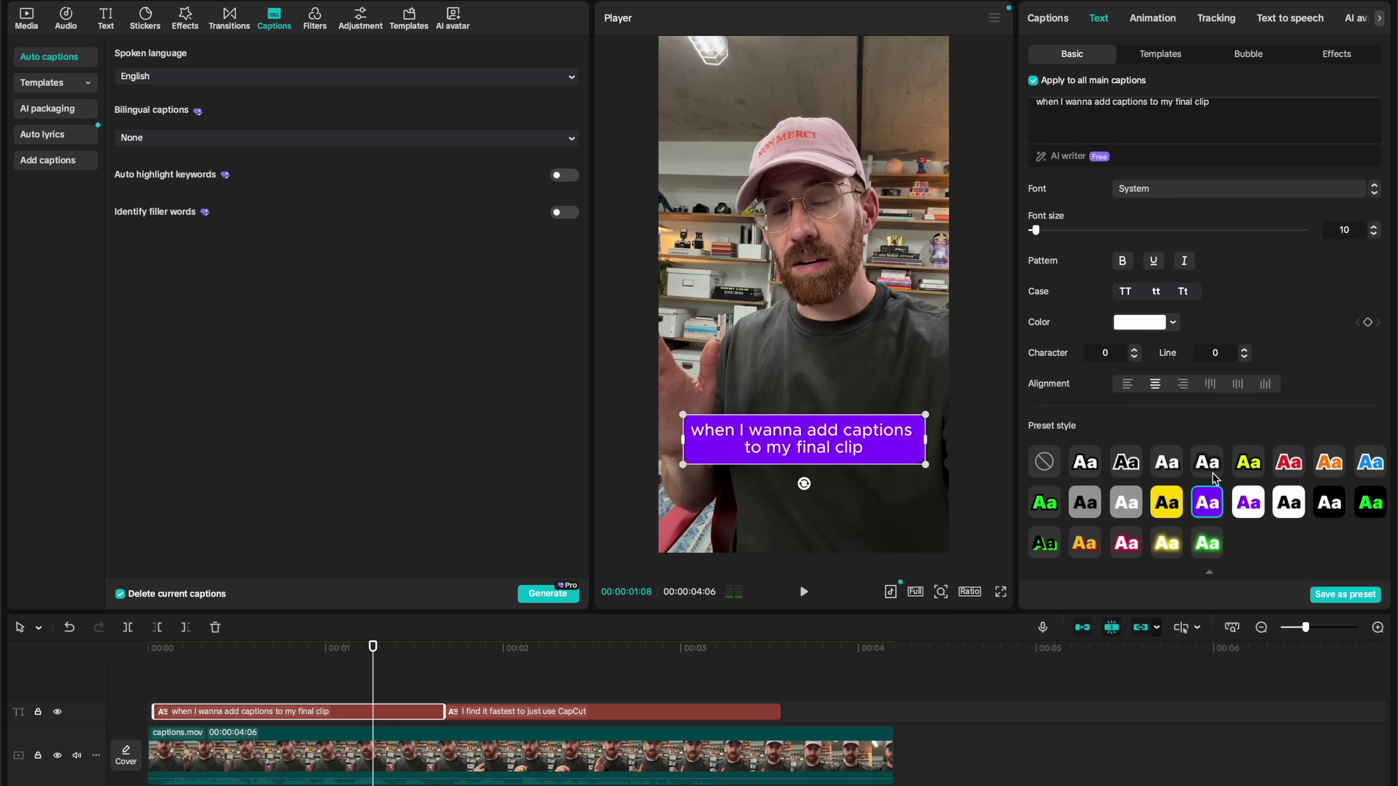
left_click(1201, 474)
left_click(1250, 463)
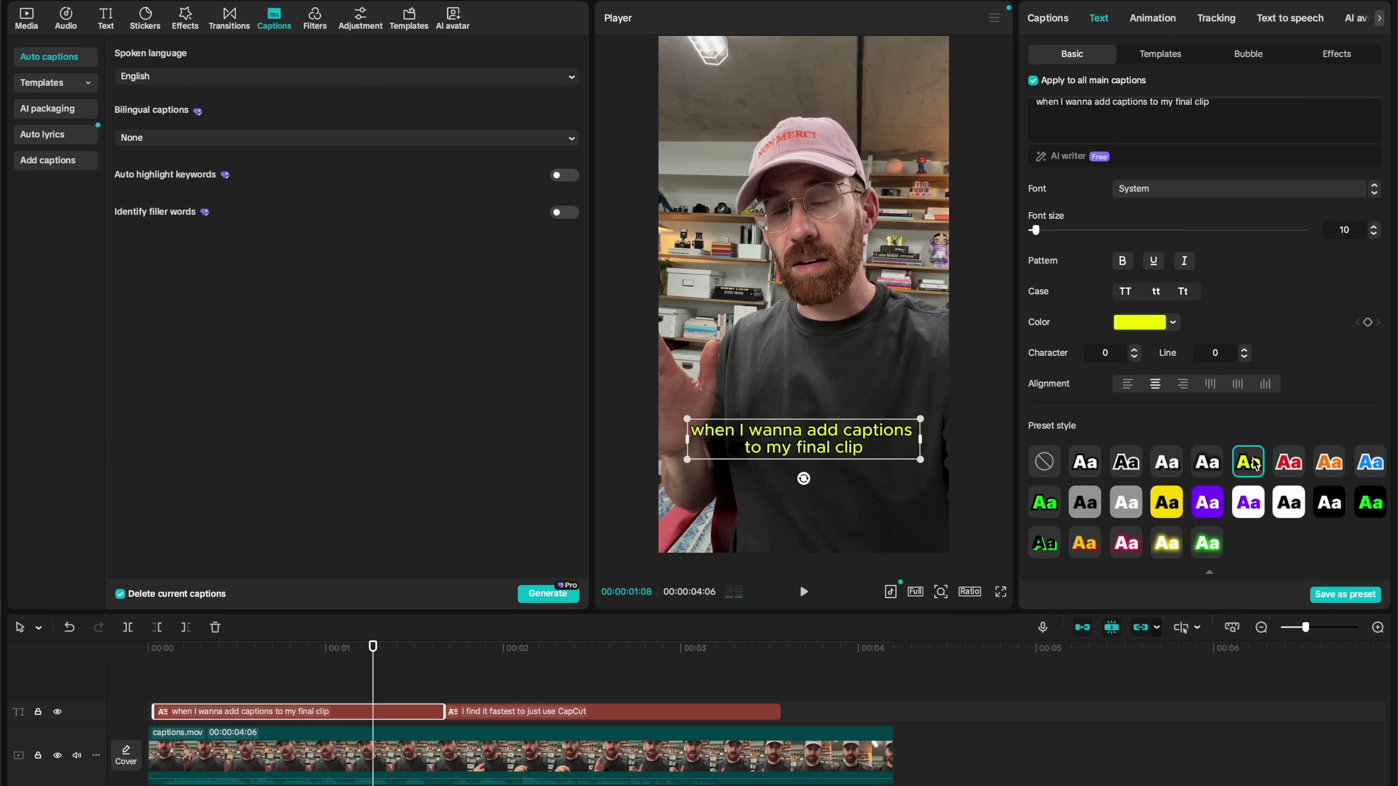
left_click(432, 668)
- Play the captioned clip from near the start to preview the yellow captions
left_click(493, 688)
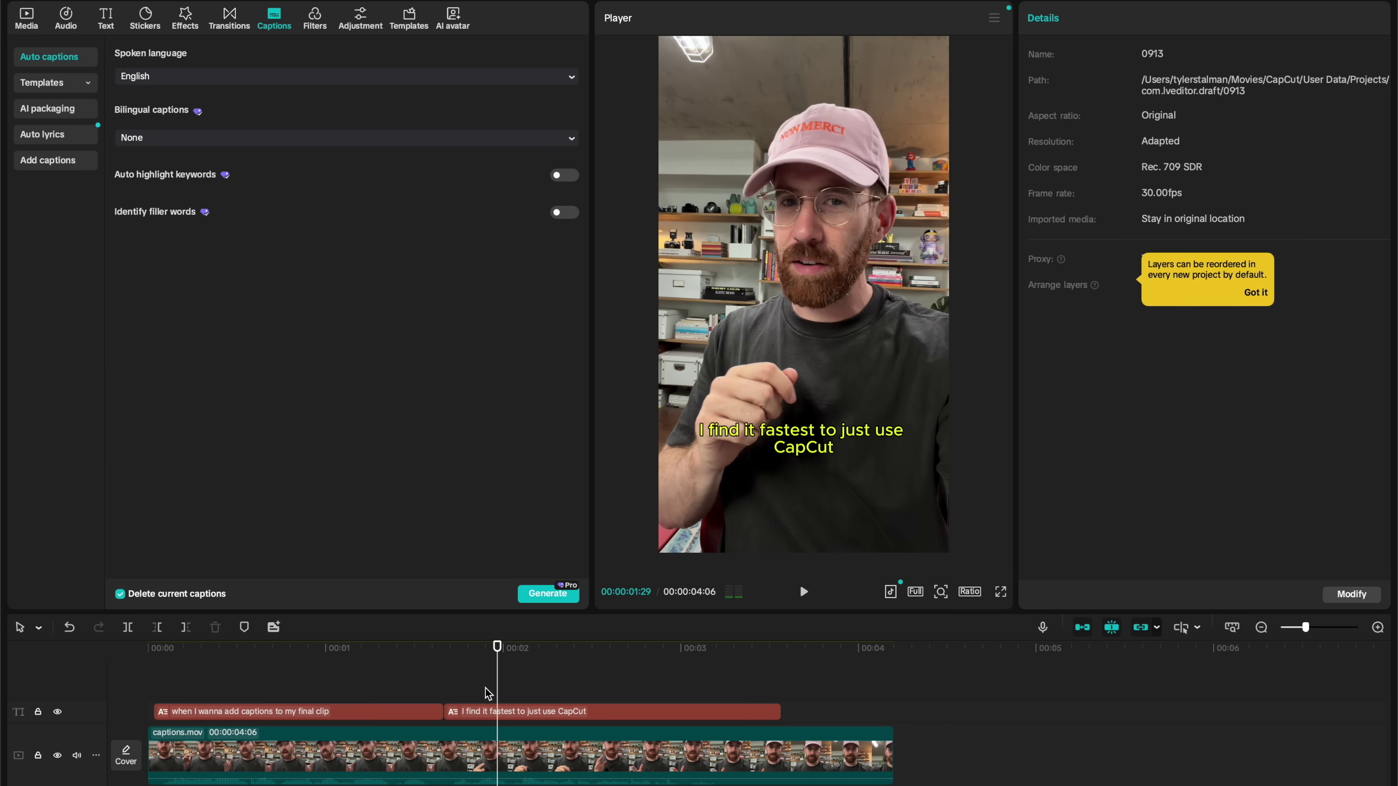
left_click(350, 677)
key("space")
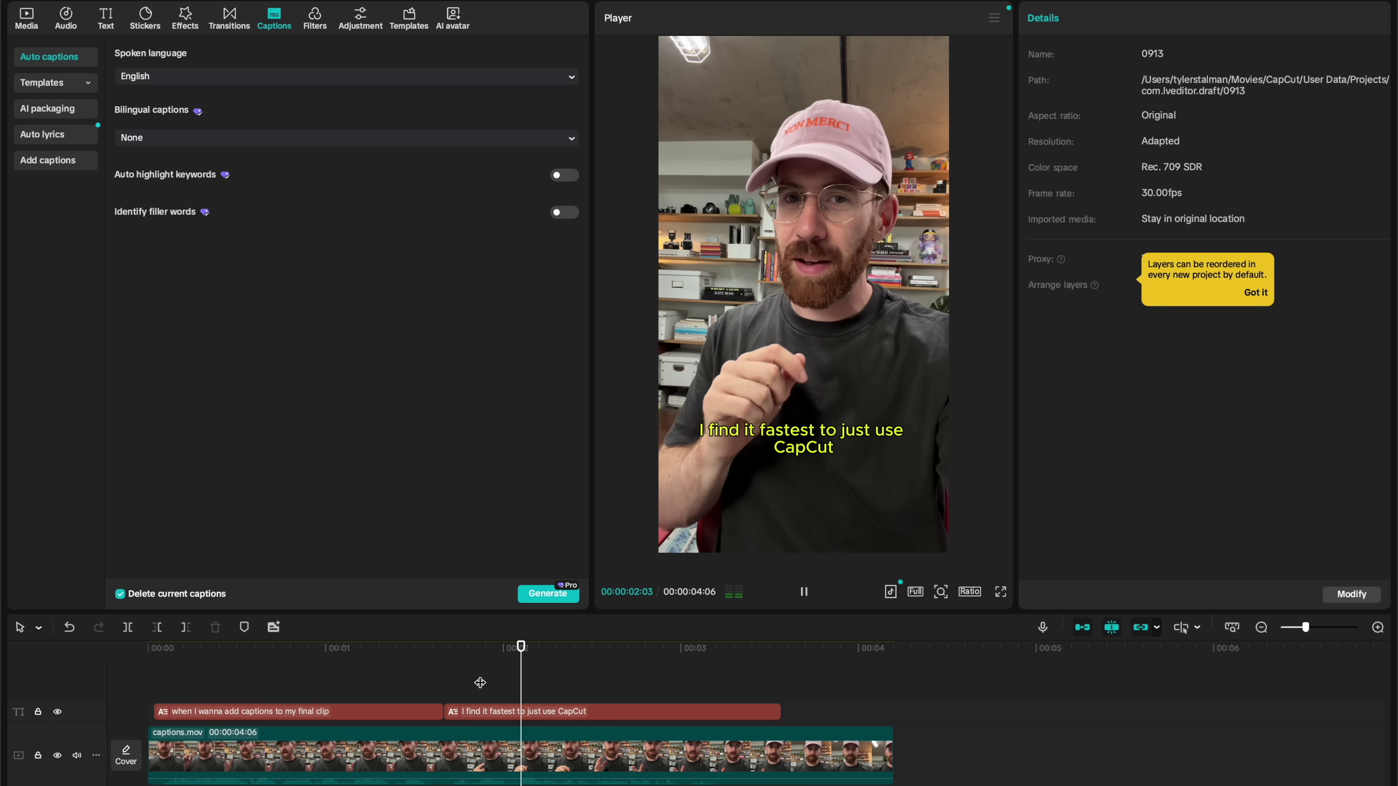
left_click(319, 678)
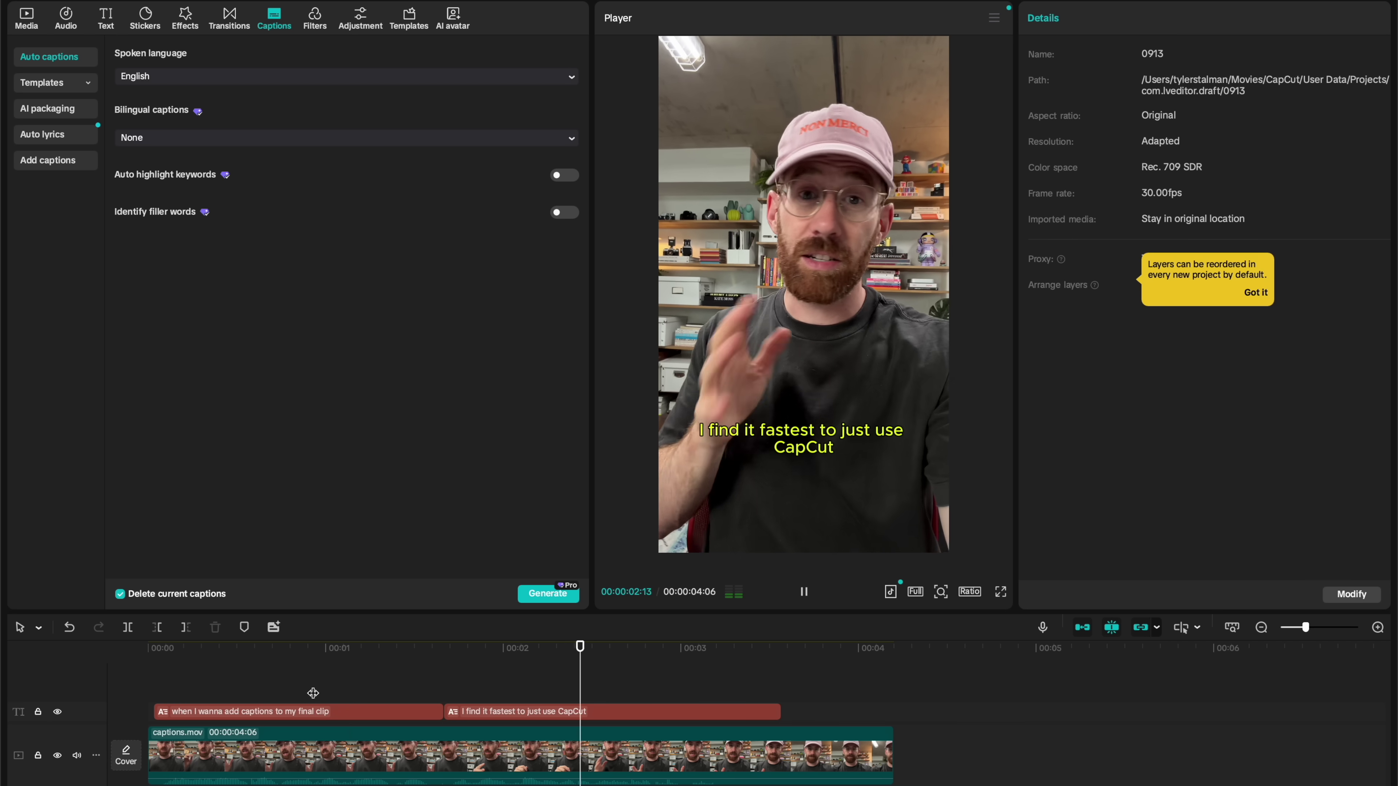
key("space")
- Apply the third caption template and enlarge the caption font size to 25
left_click(249, 711)
left_click(1154, 61)
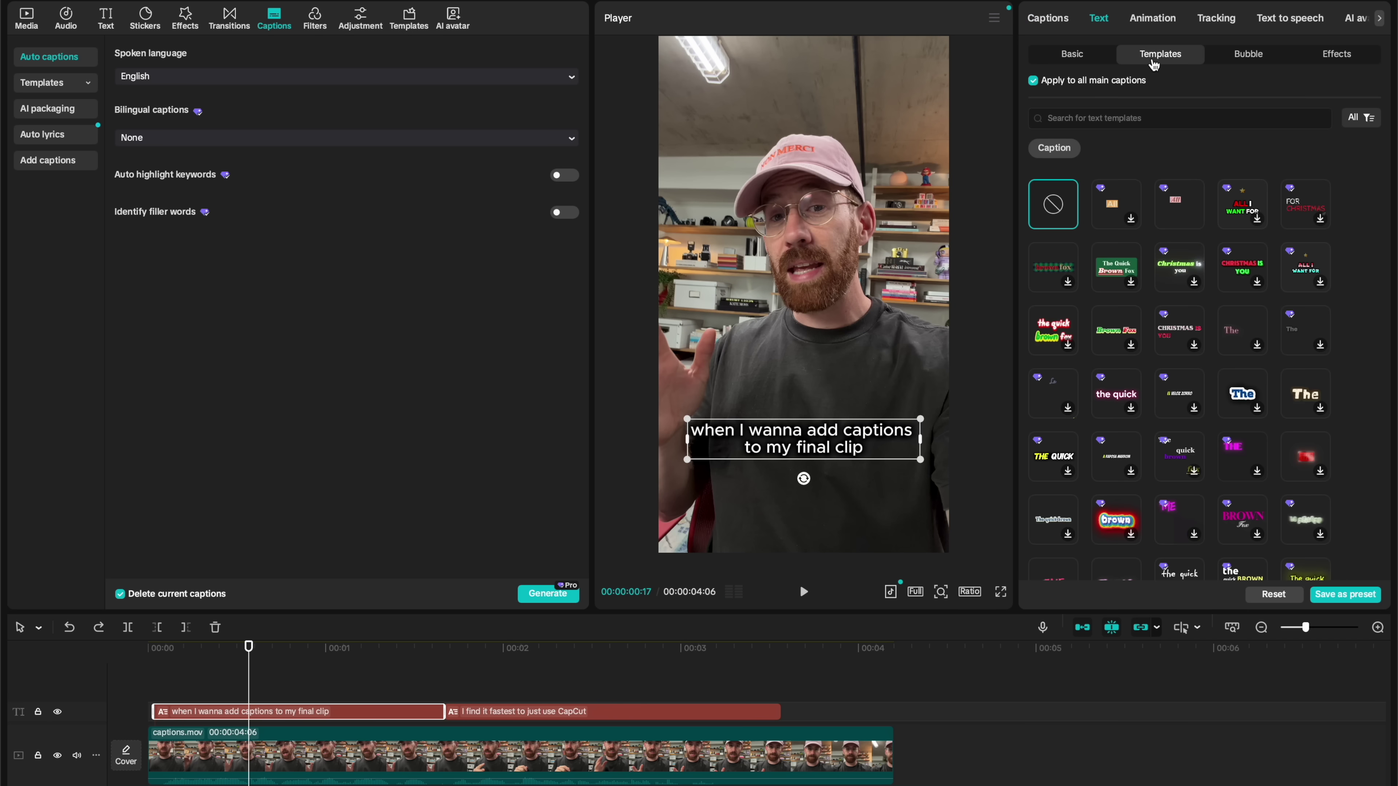
left_click(1168, 221)
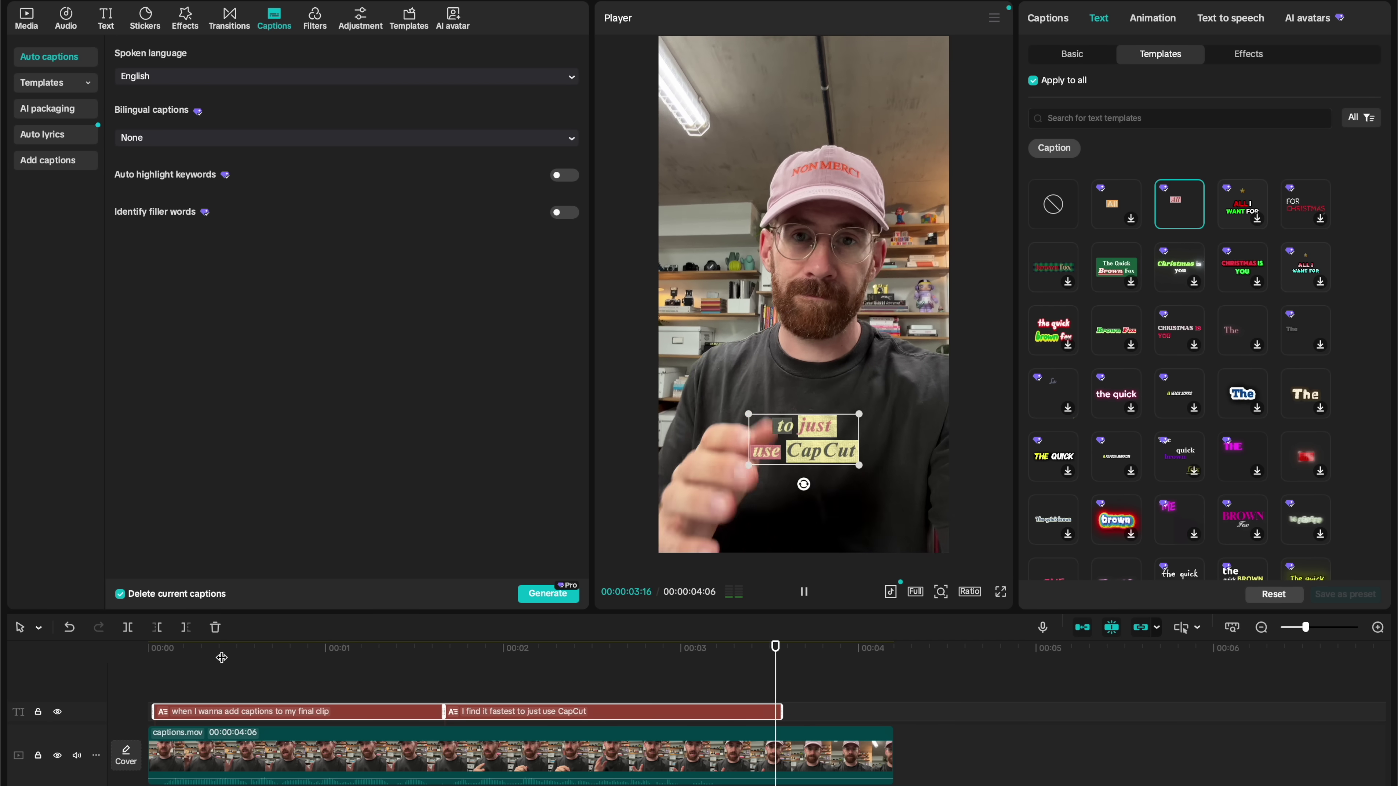
left_click(367, 711)
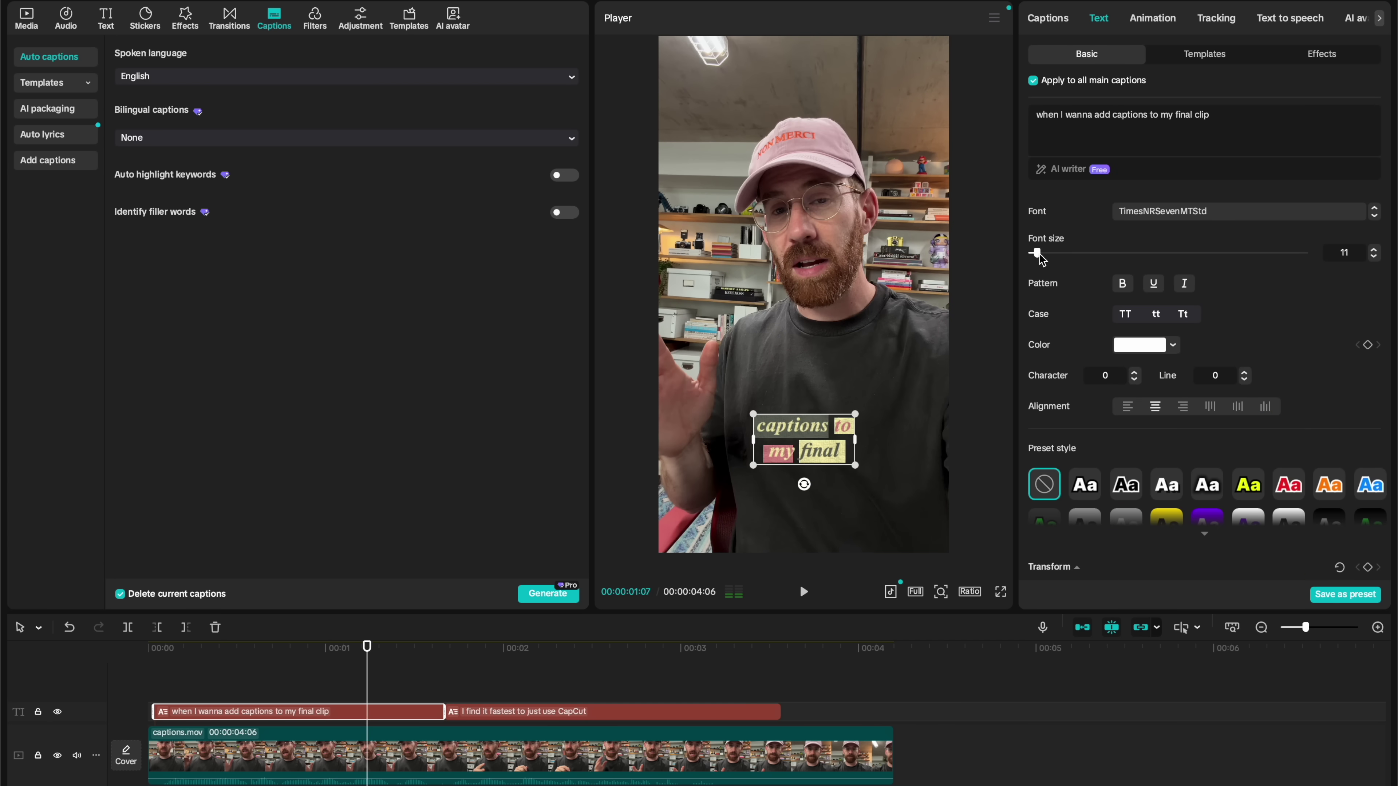
mouse_move(1039, 256)
left_mouse_down()
mouse_move(1078, 255)
mouse_move(1036, 256)
mouse_move(1052, 256)
left_mouse_up()
left_click(638, 666)
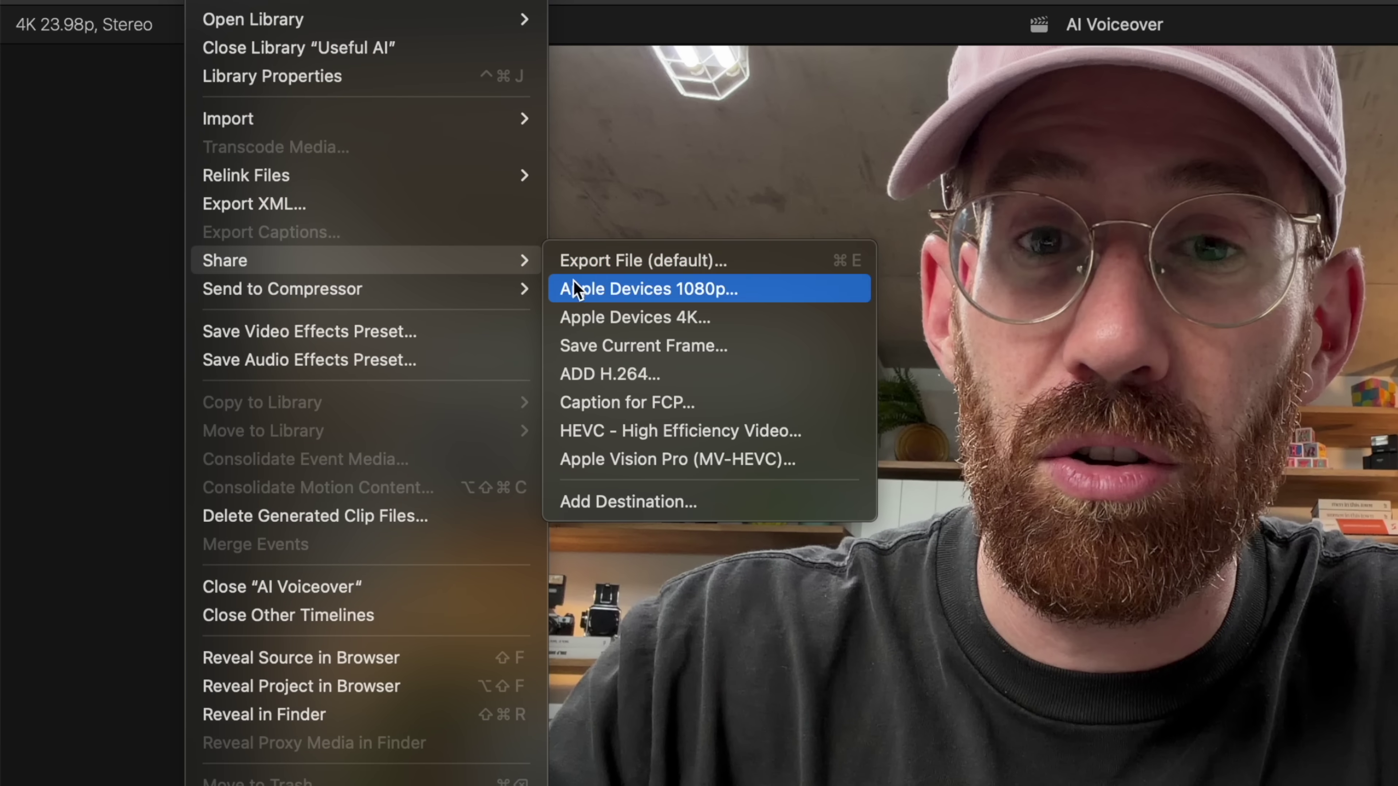
- Export the AI Voiceover project as an Audio Only (WAV) file and continue to saving it
left_click(587, 265)
left_click(887, 249)
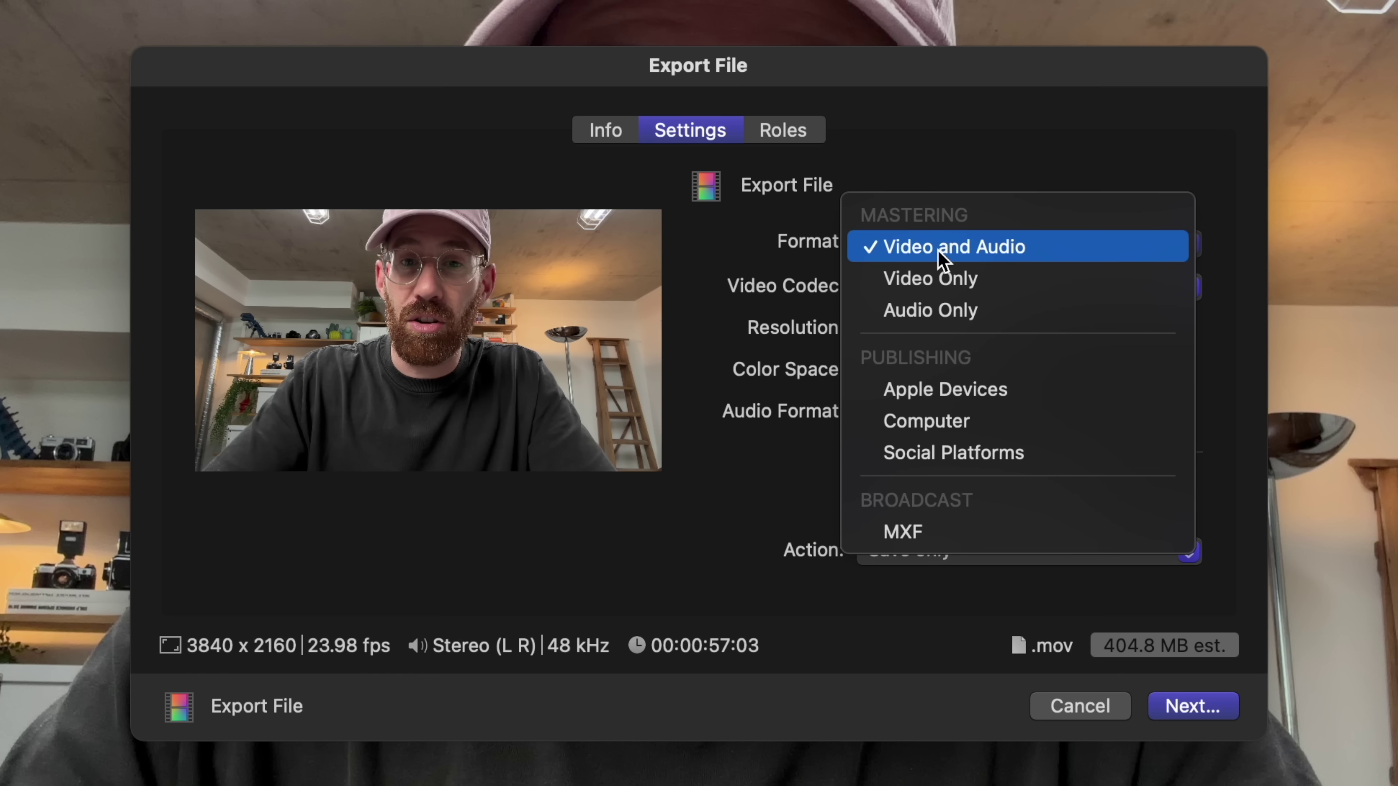
left_click(925, 310)
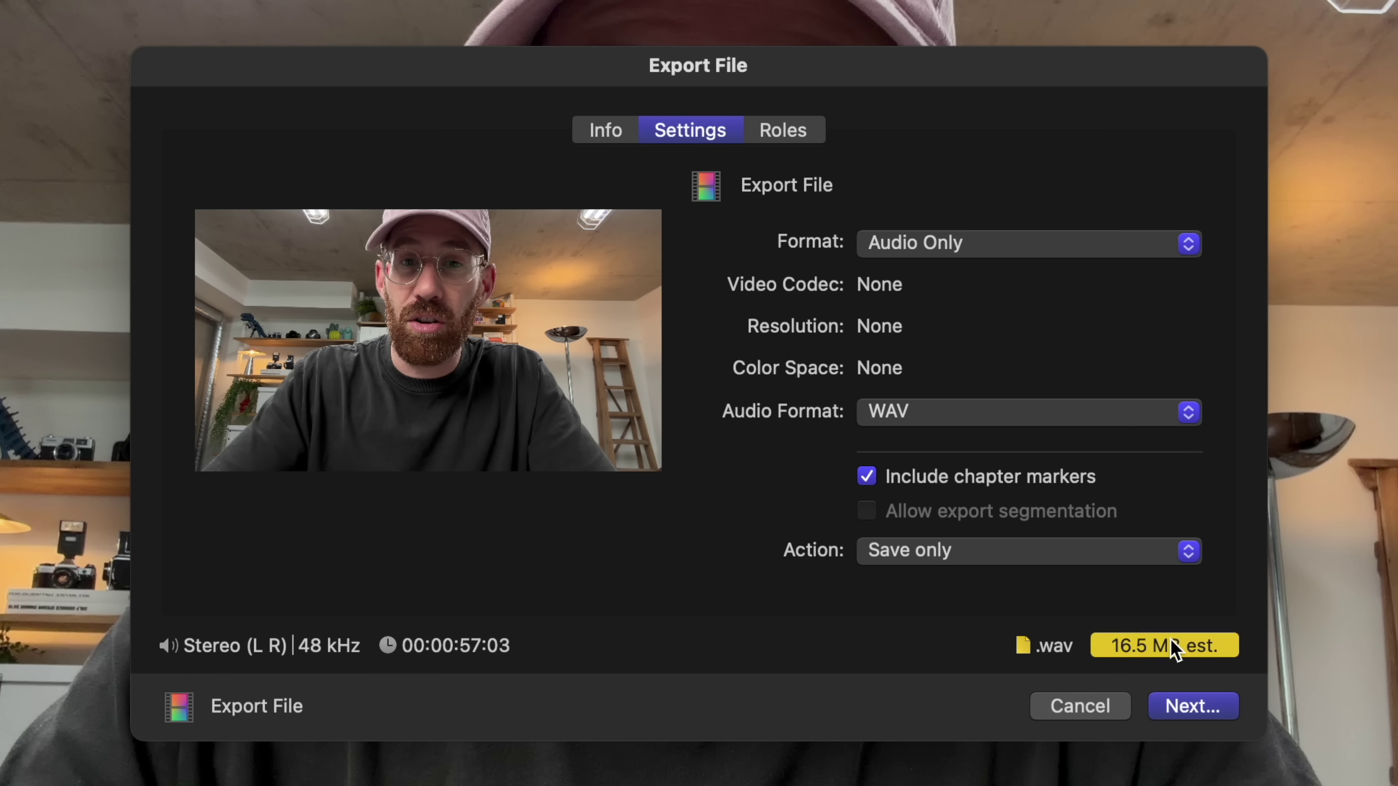
left_click(1179, 704)
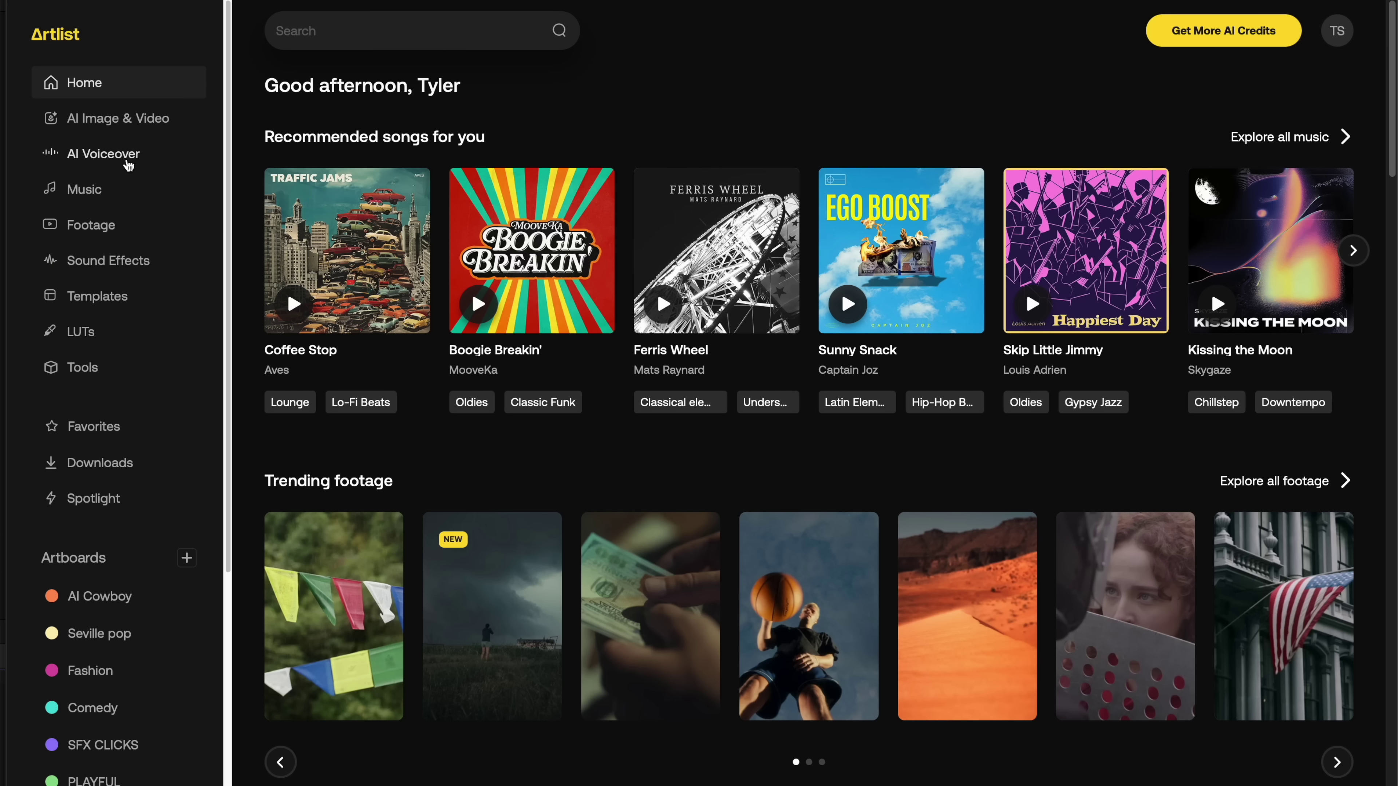
- Clone a new voice in Artlist from AI Voiceover.wav, naming it after the speaker
left_click(128, 160)
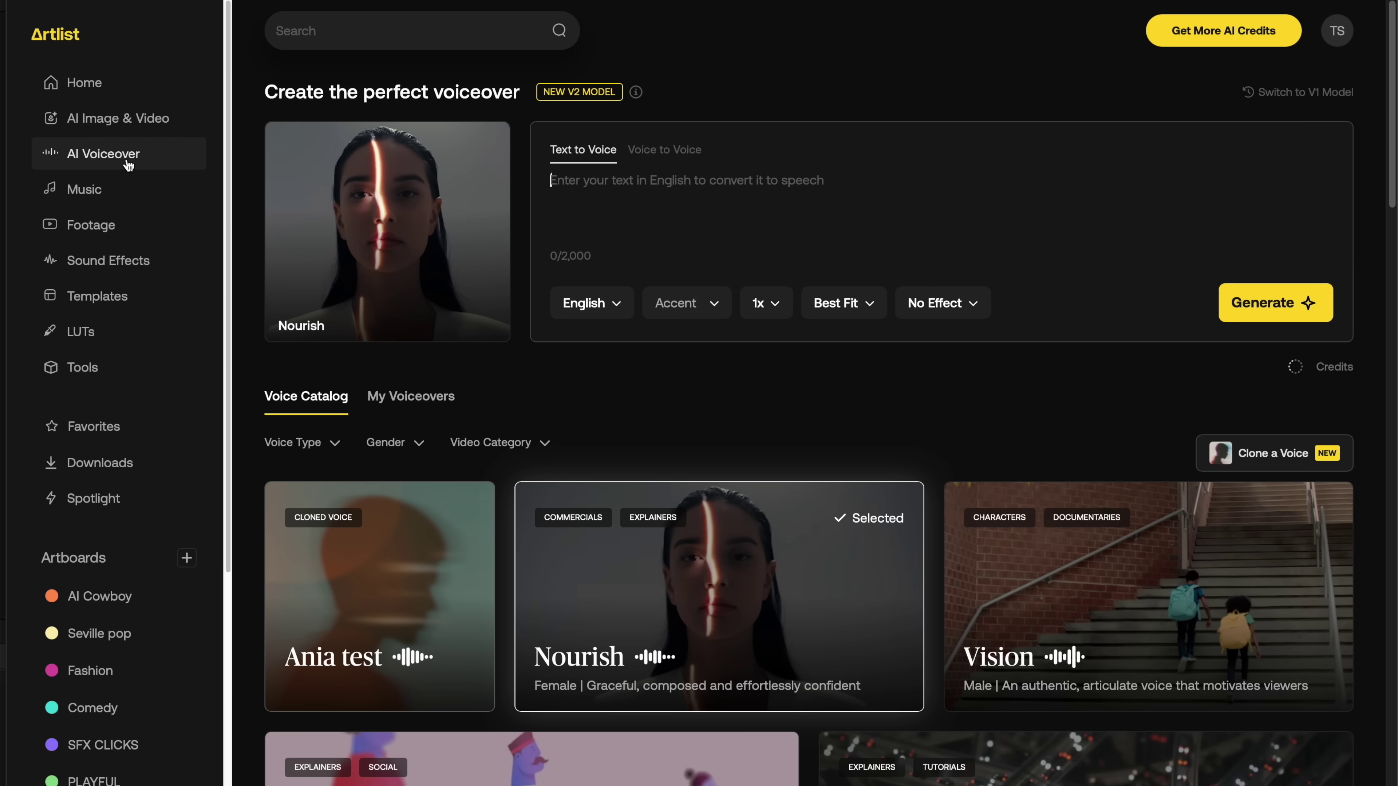
left_click(1258, 460)
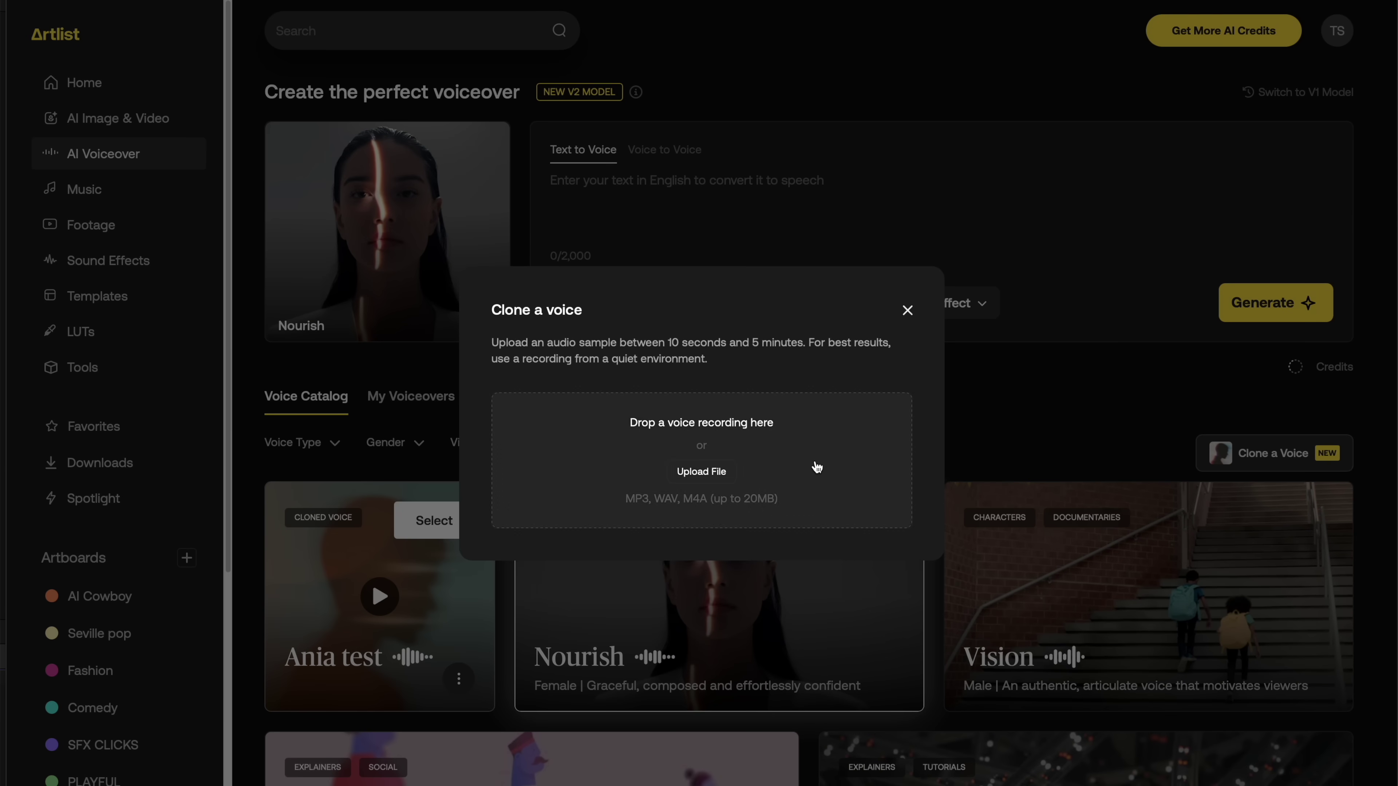
left_click(1376, 56)
left_click_drag(1024, 51, 714, 454)
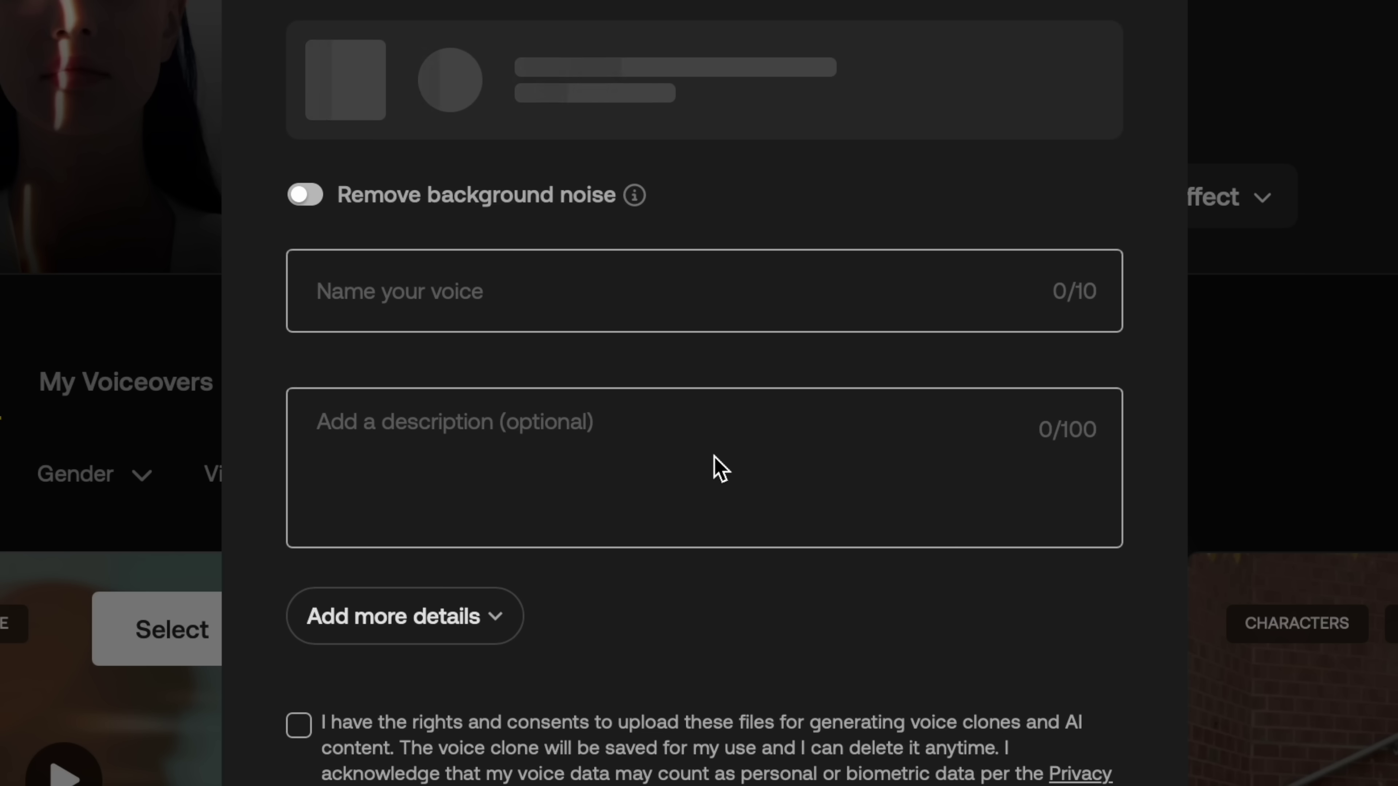
left_click(527, 283)
type("Tyler S")
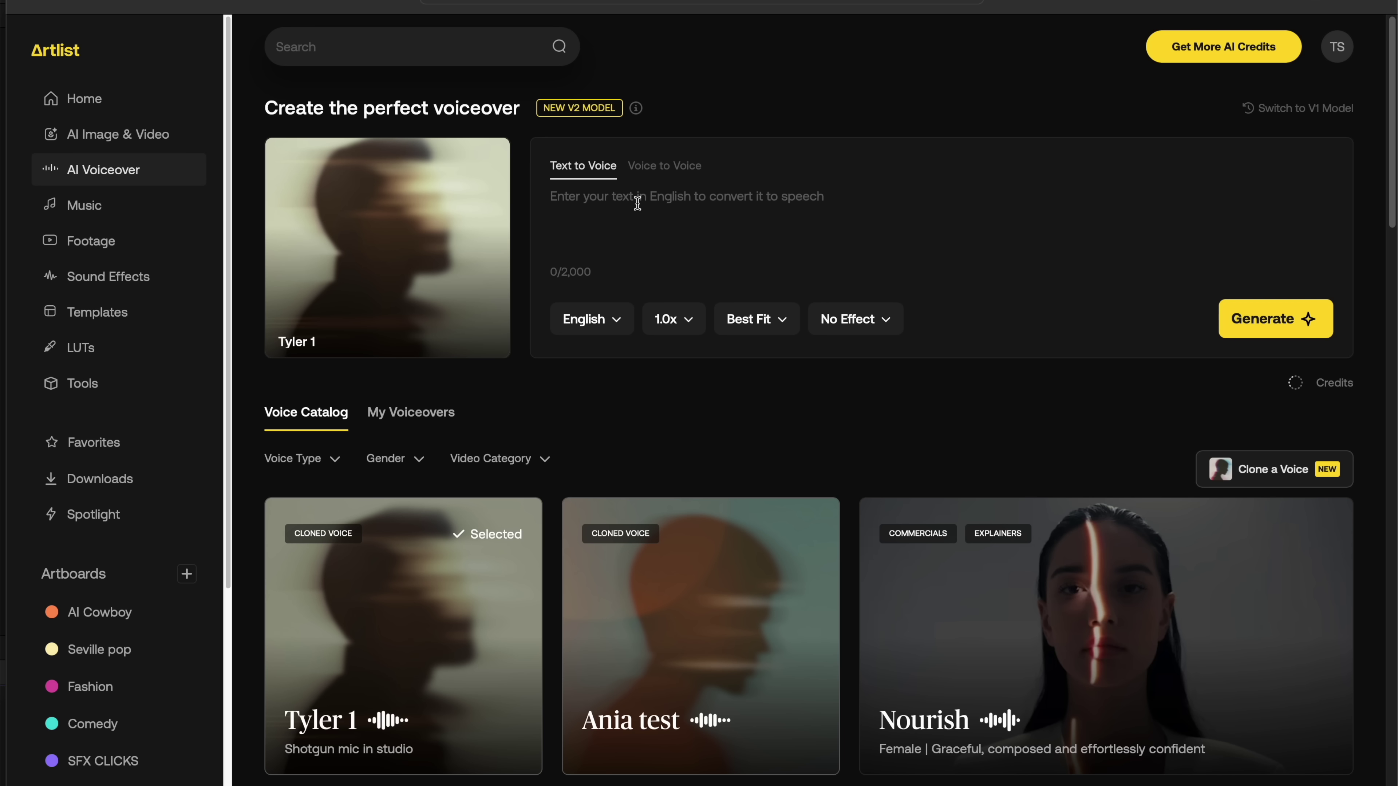
- Generate 'it has a brand new 18 megapixel sensor' in the cloned voice at 1.0x speed
left_click(542, 262)
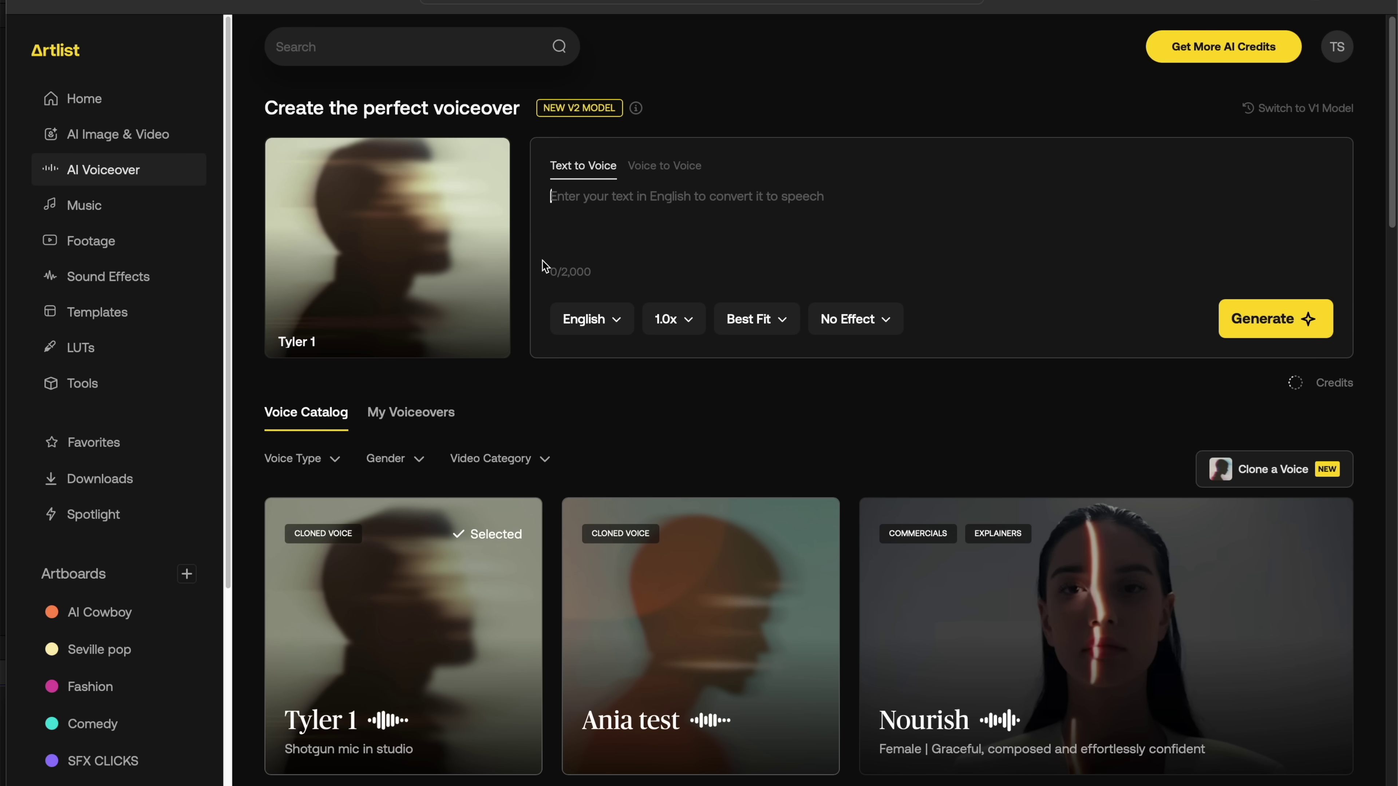
type("it has a brand new 18 megapixel sensor")
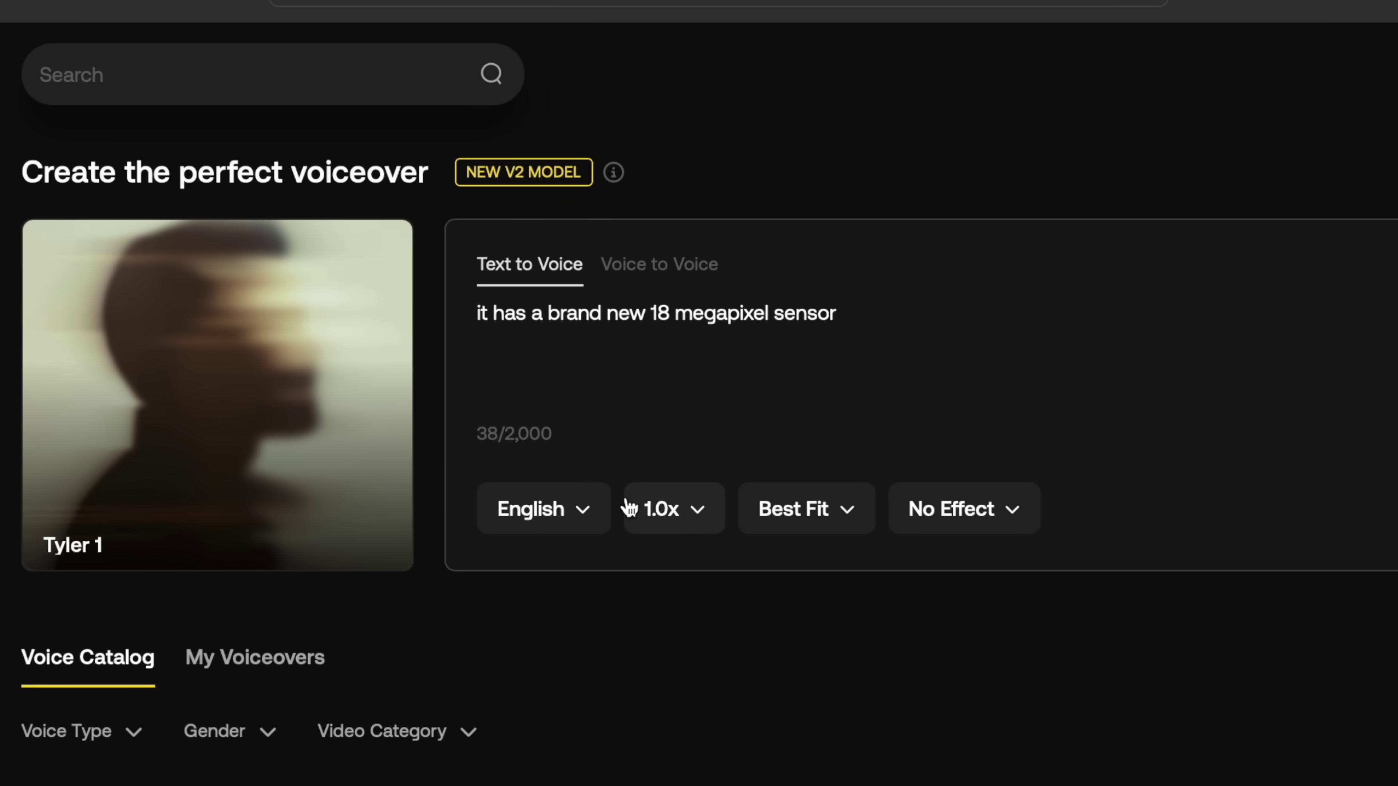
left_click(571, 520)
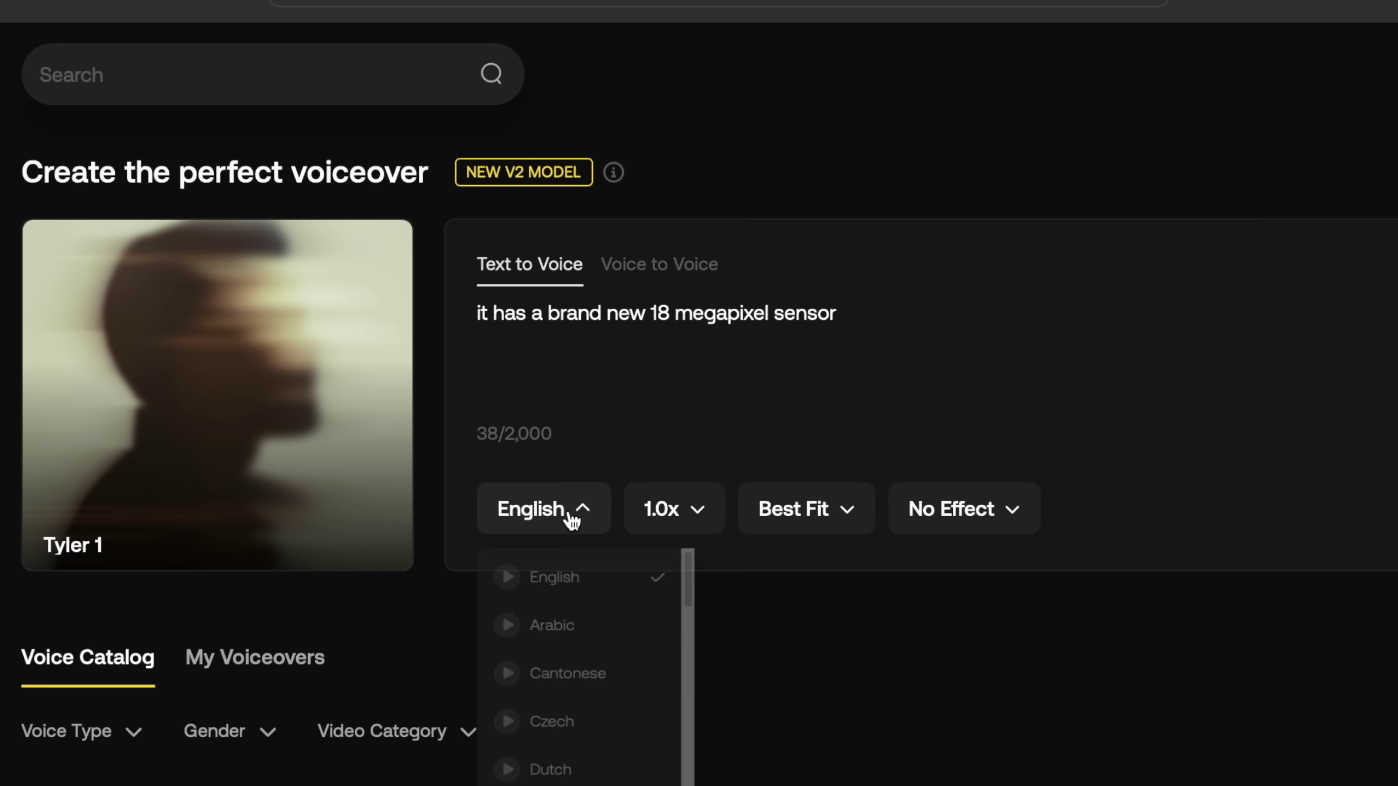
left_click(683, 513)
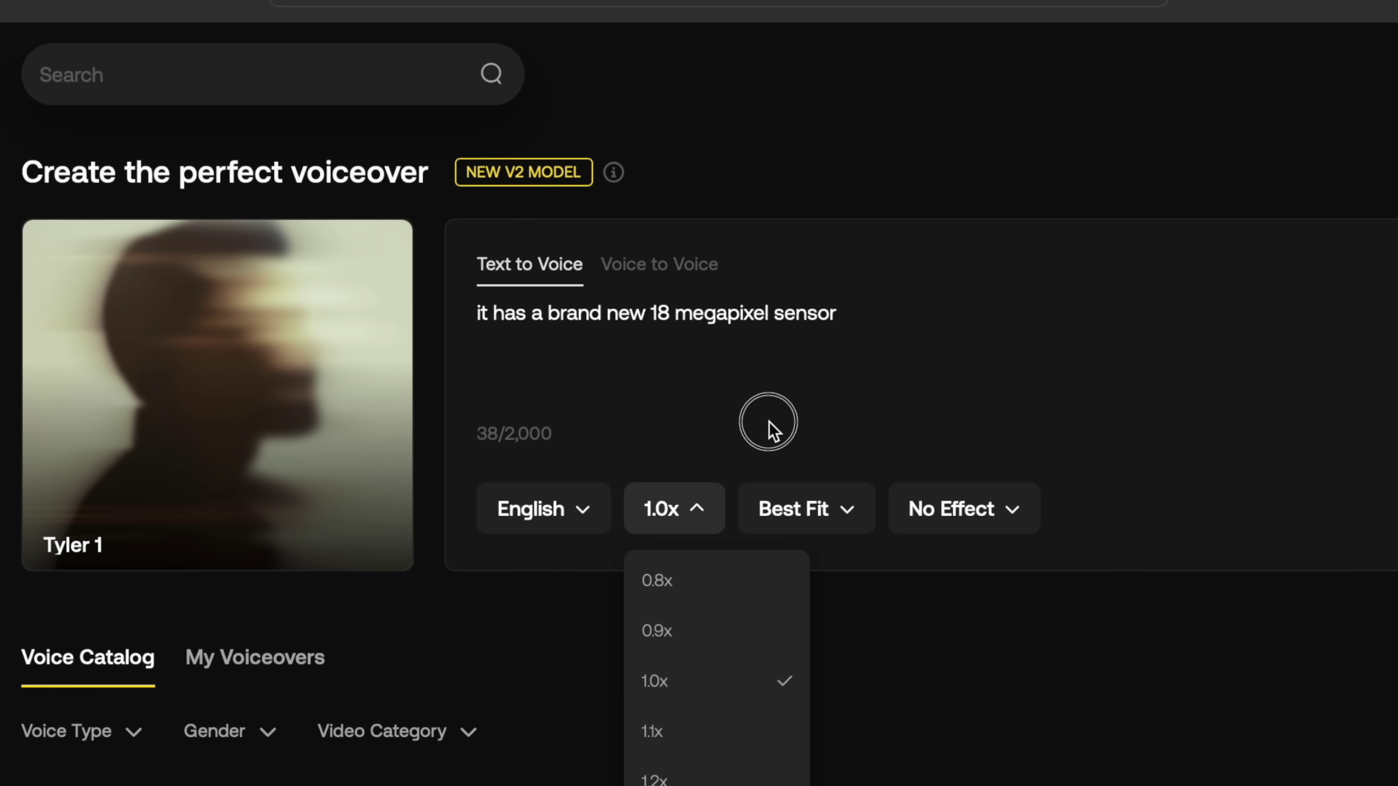
left_click(769, 422)
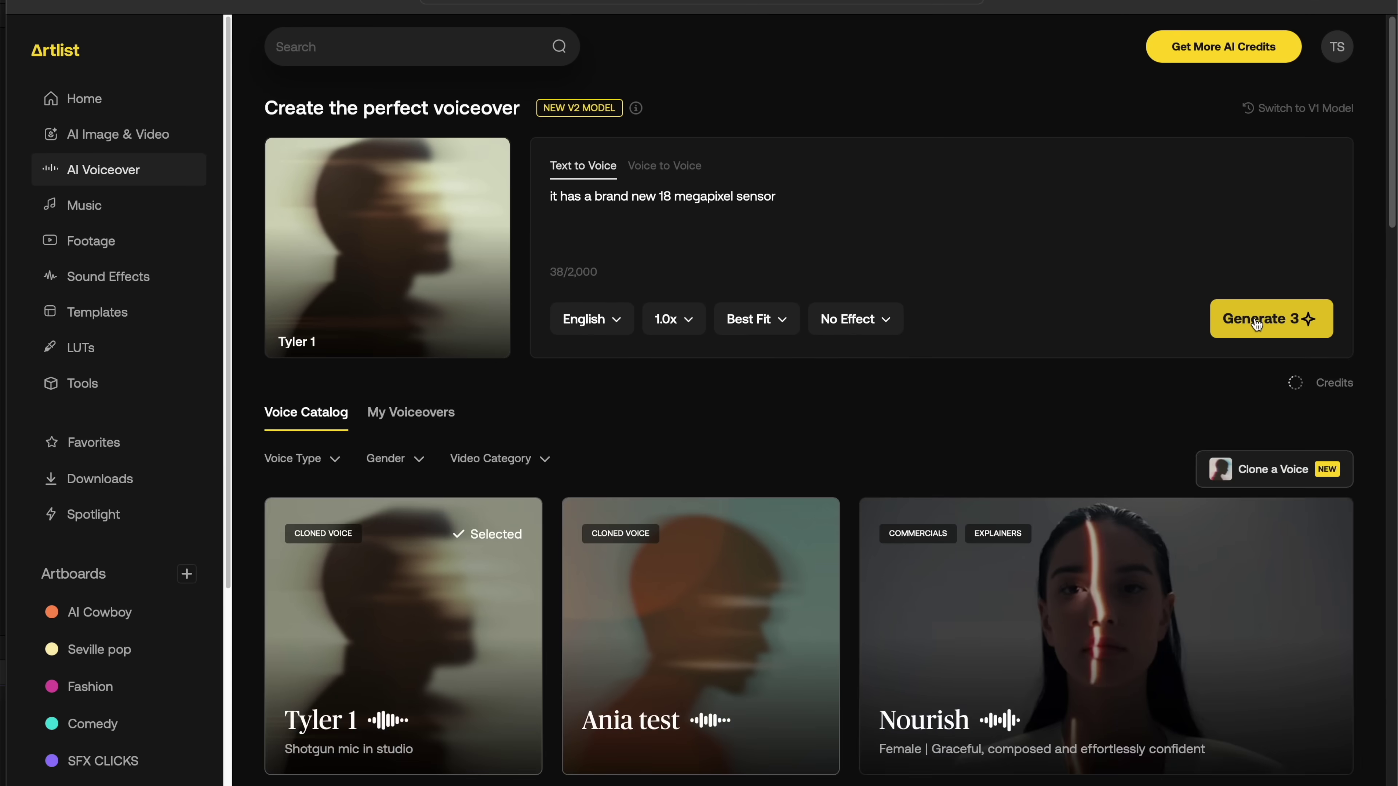
left_click(1260, 320)
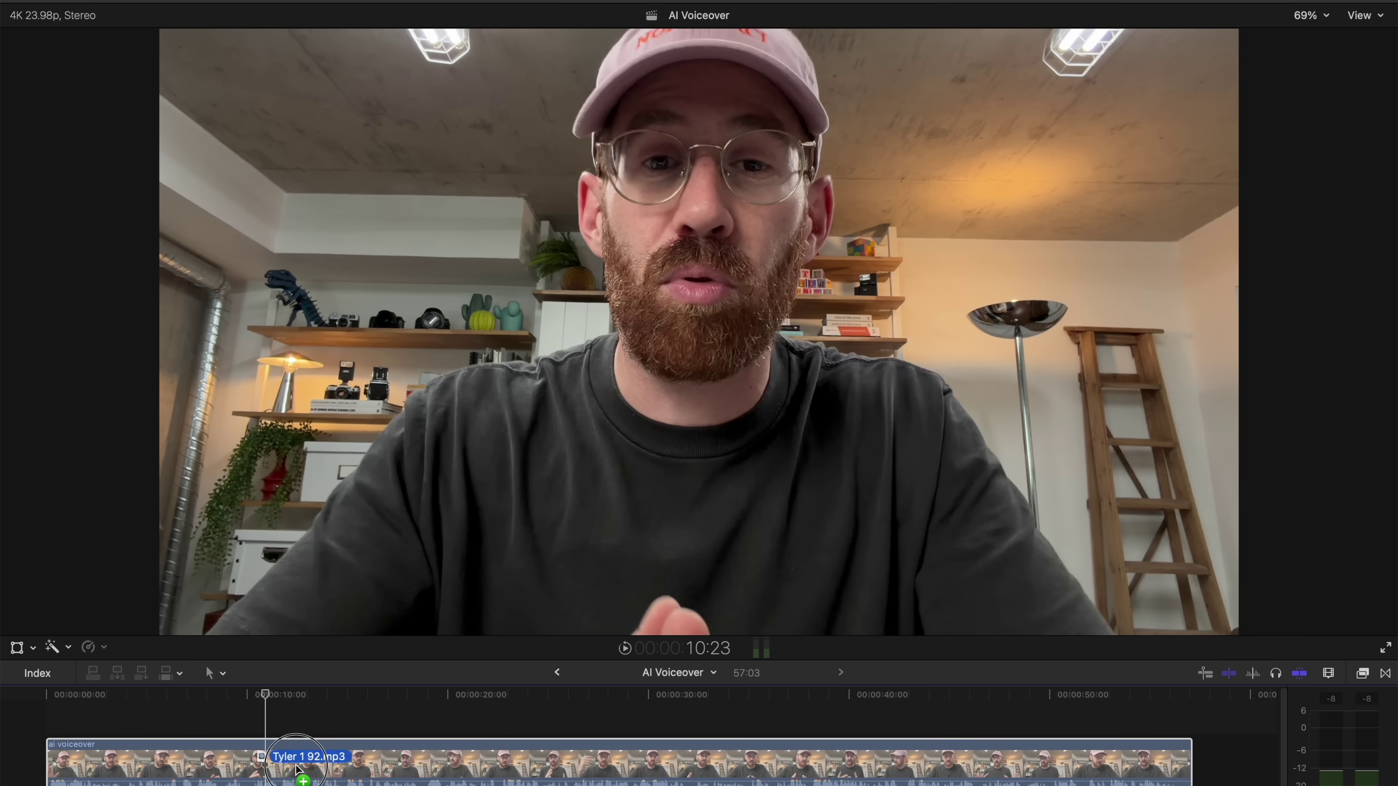
- Zoom into the timeline and range-select the 01:13 stretch of flubbed dialogue
key("super+equal")
key("super+equal")
key("r")
left_click_drag(384, 744, 505, 745)
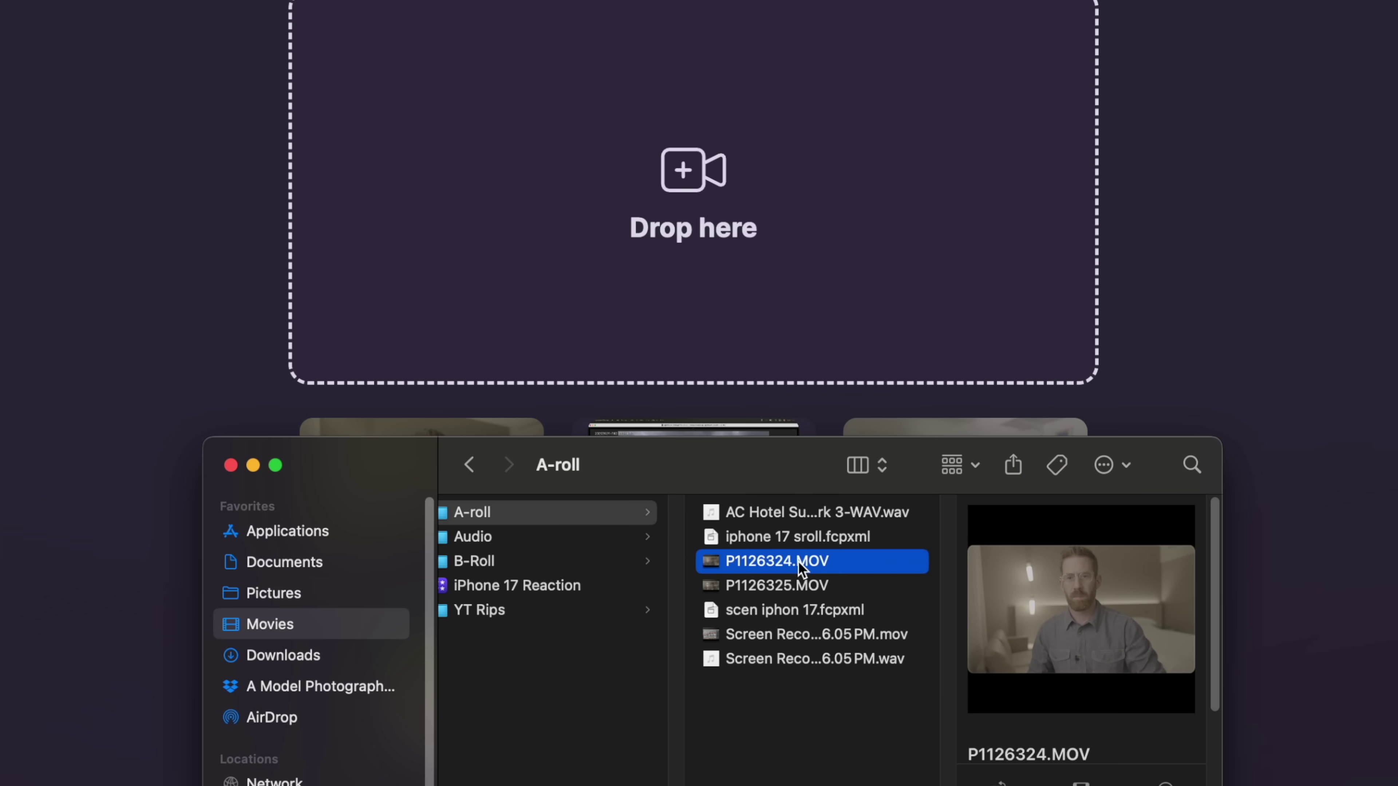
- Upload P1126324.MOV for an AI edit with Like & Subscribe and filler-word removal turned off
left_click_drag(798, 561, 814, 202)
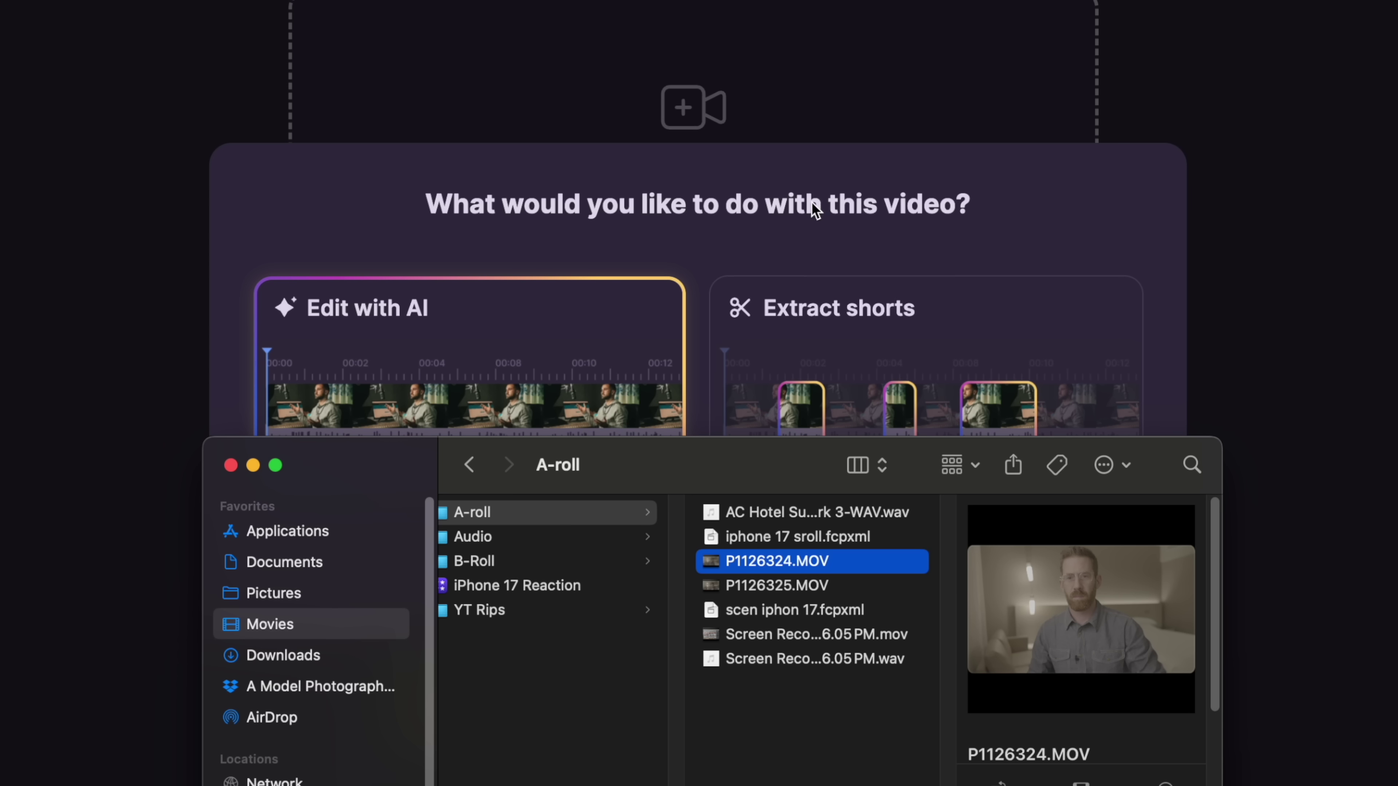
left_click(811, 202)
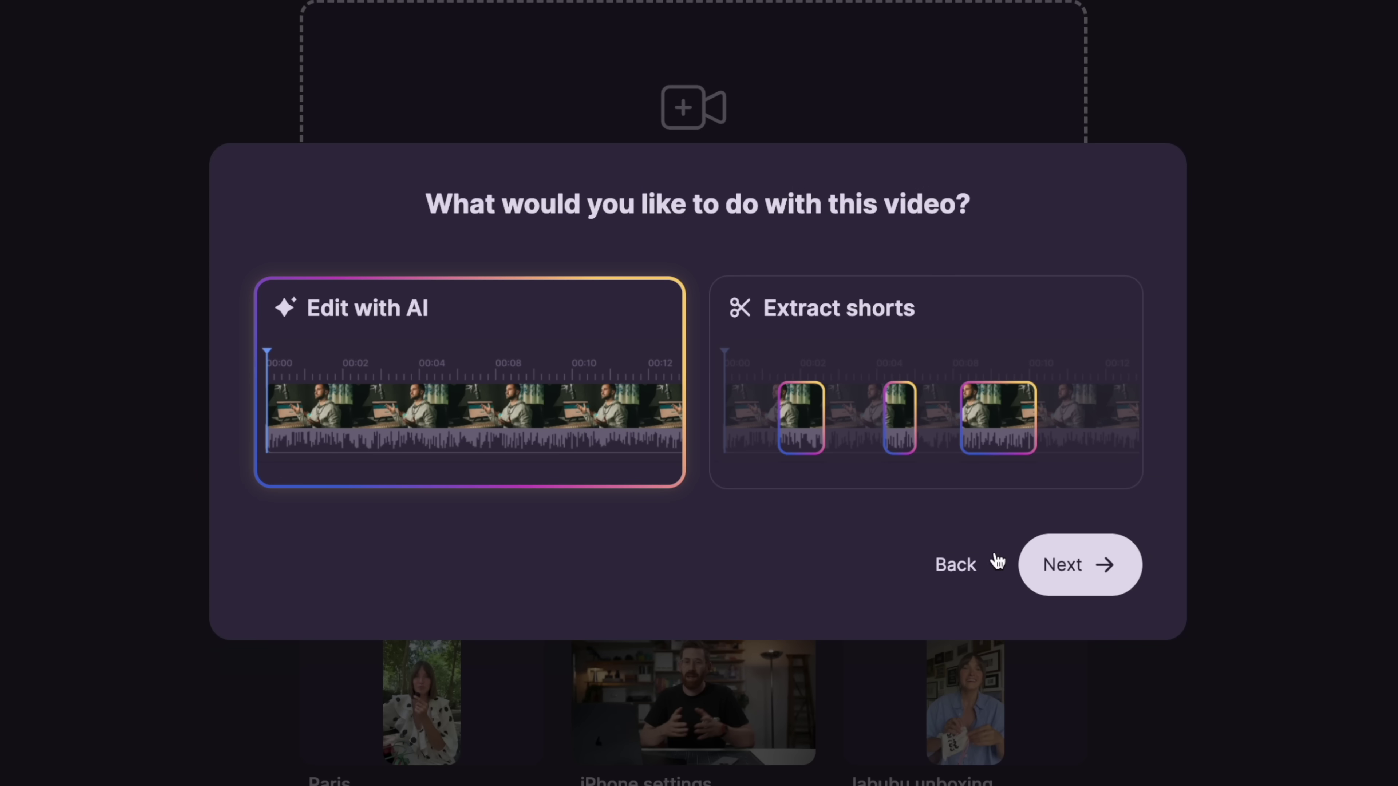
left_click(1076, 578)
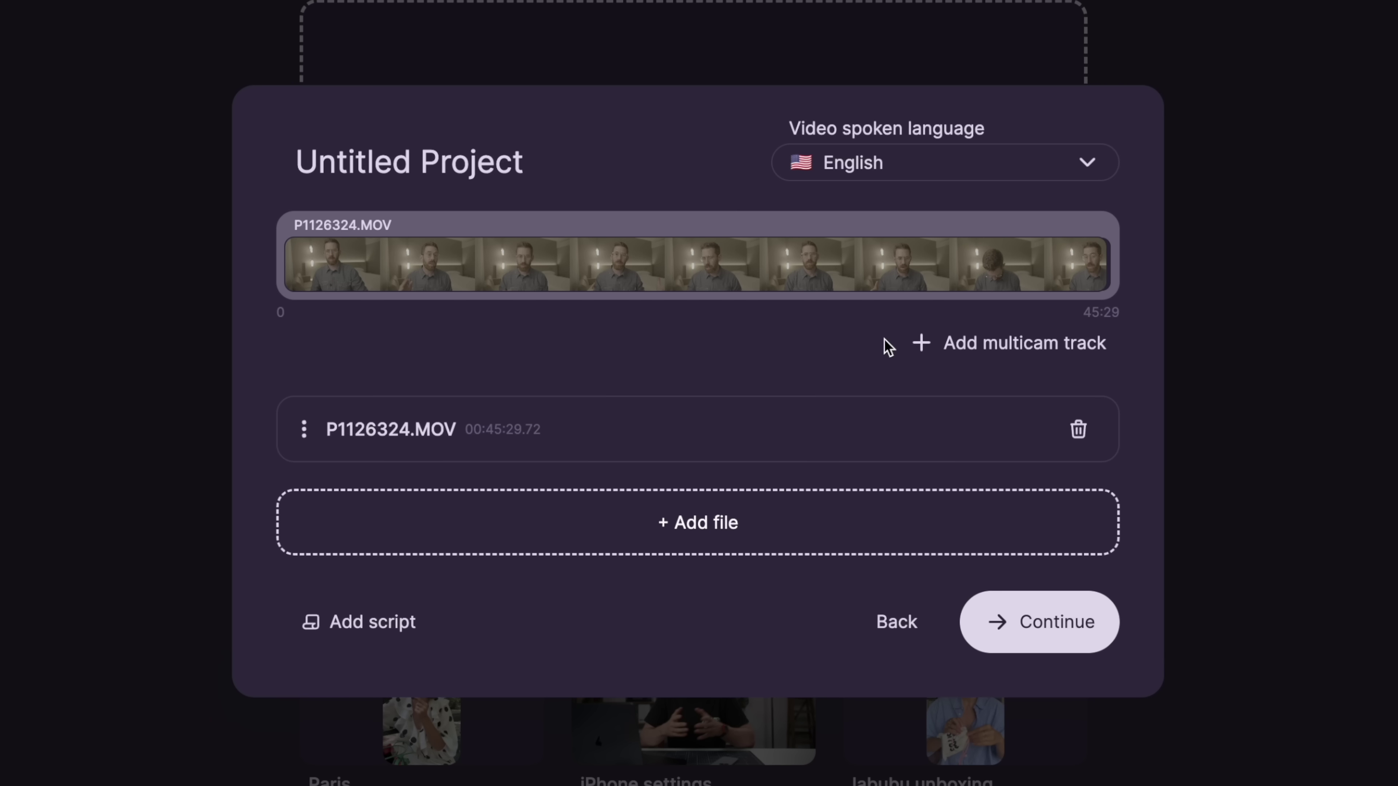
left_click(1057, 626)
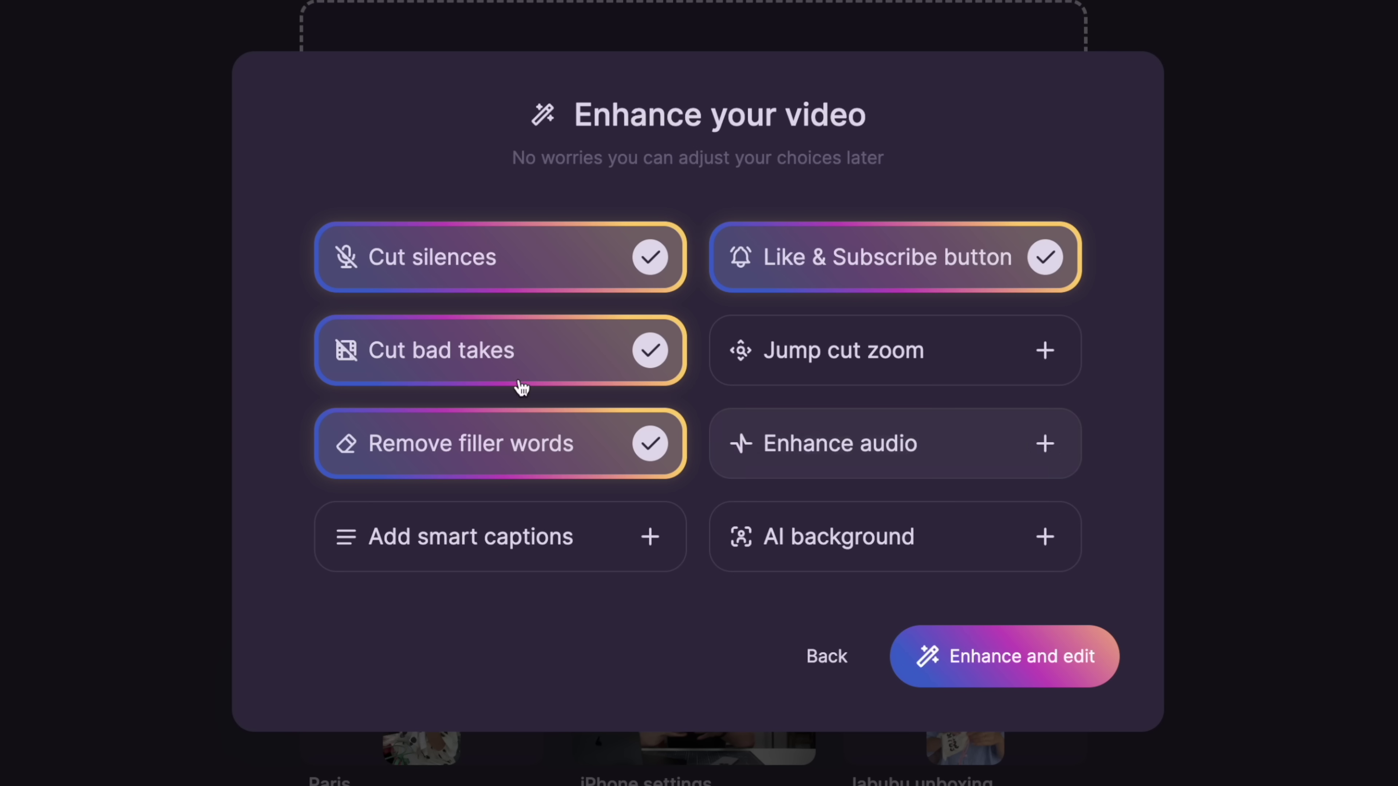
left_click(1008, 277)
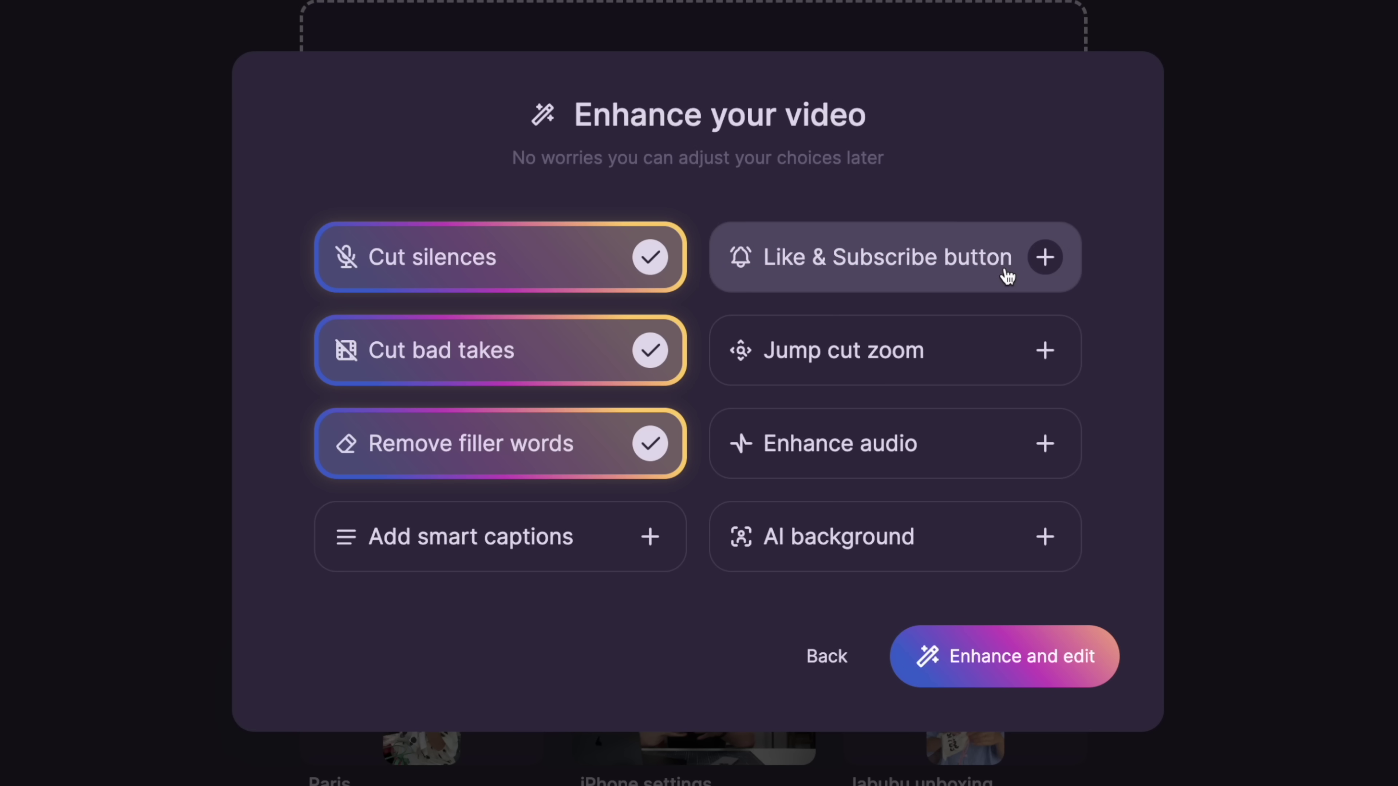
left_click(561, 454)
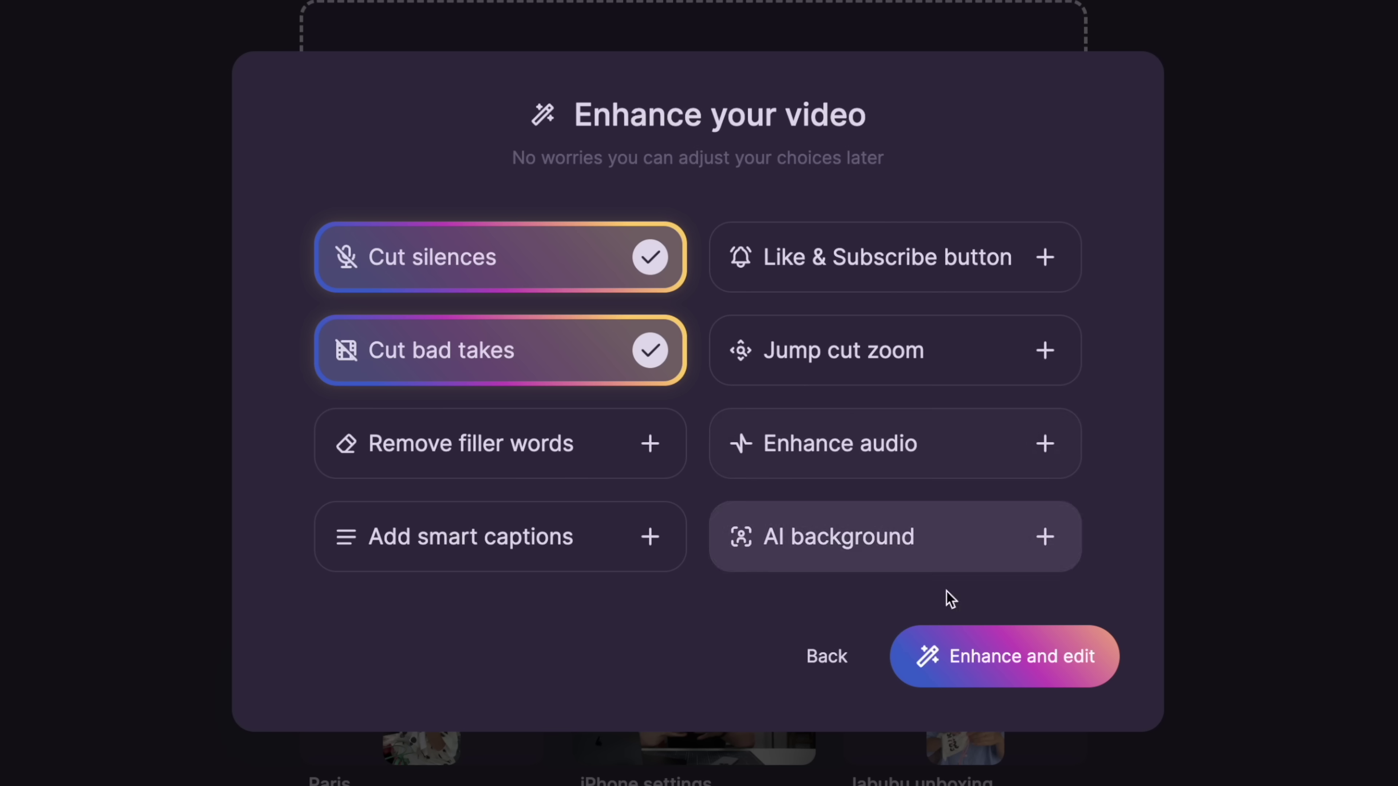
left_click(1029, 672)
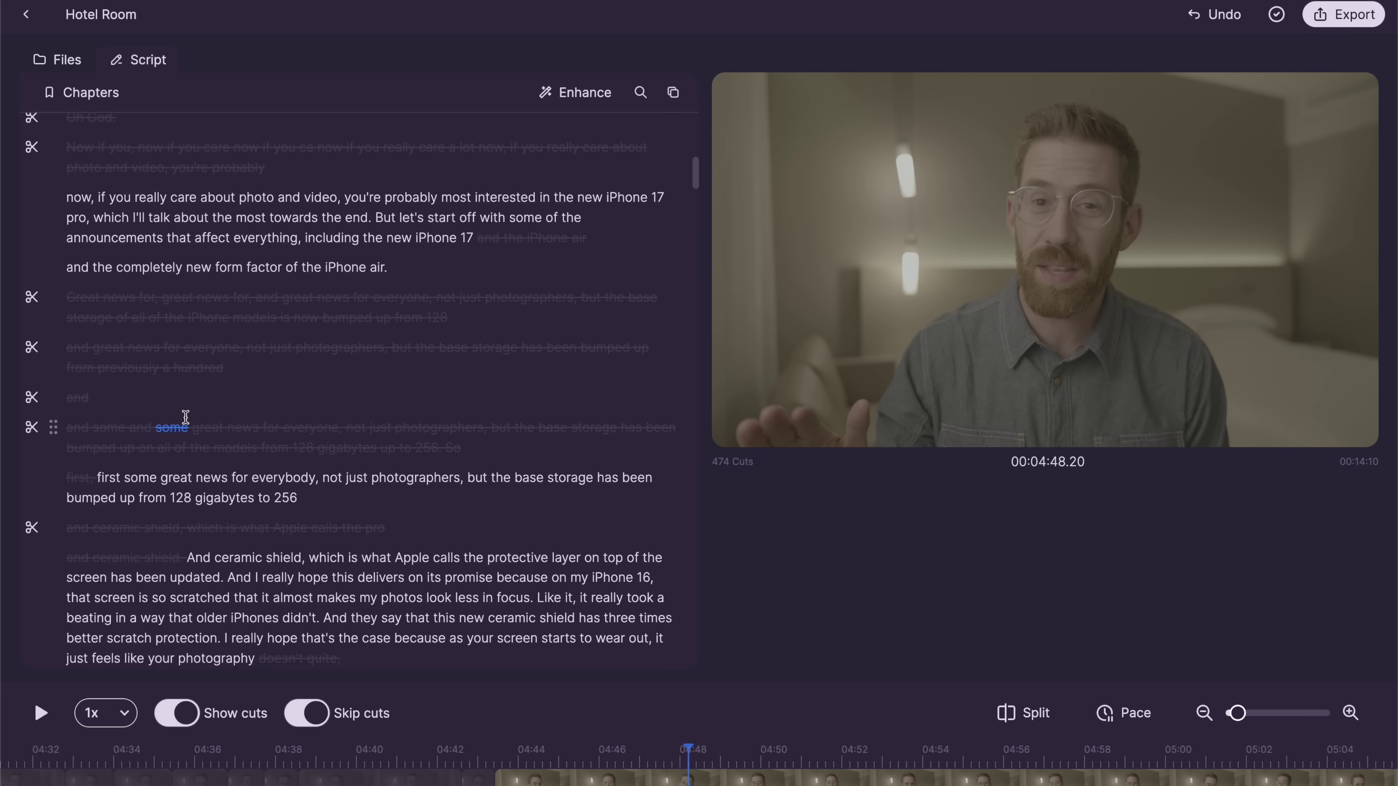
scroll(185, 417, "down", 2)
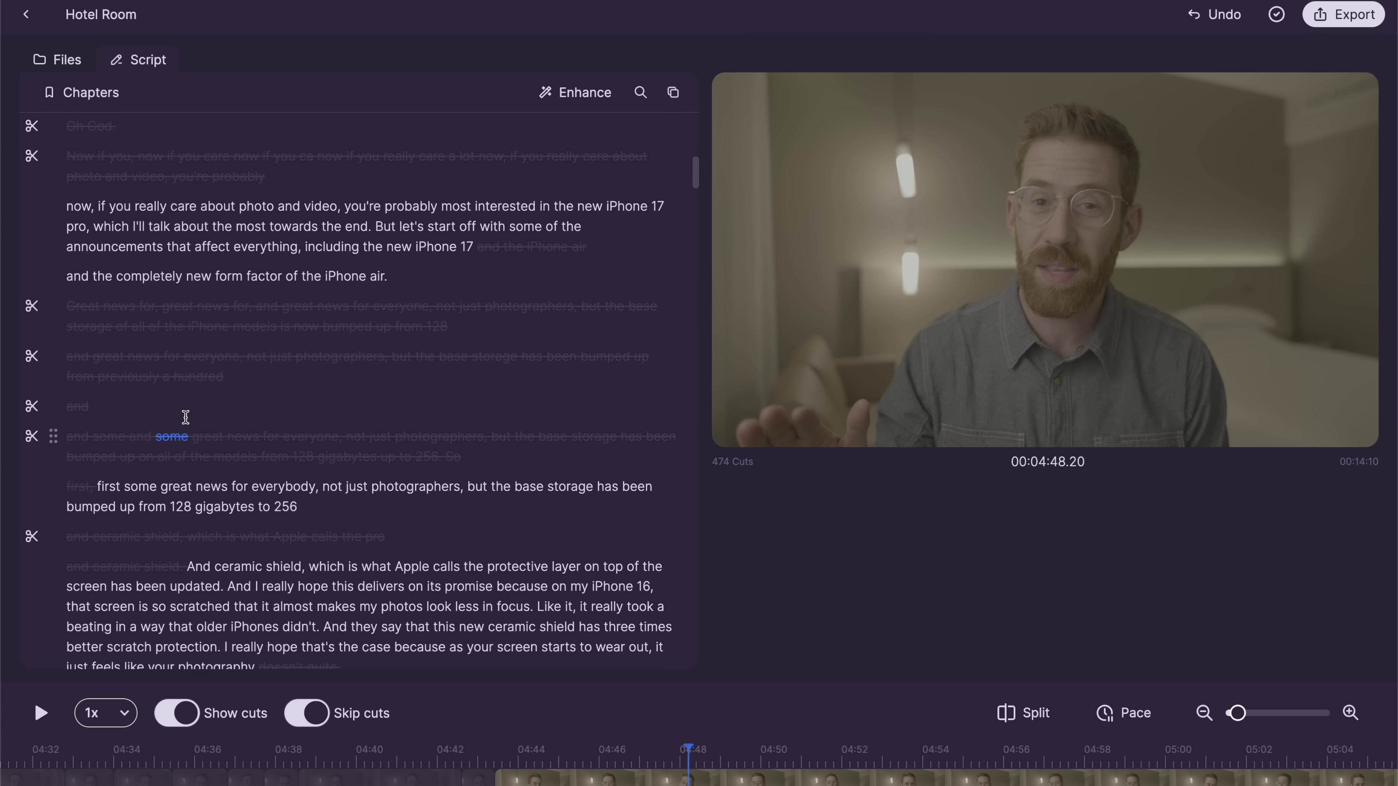
left_click(215, 204)
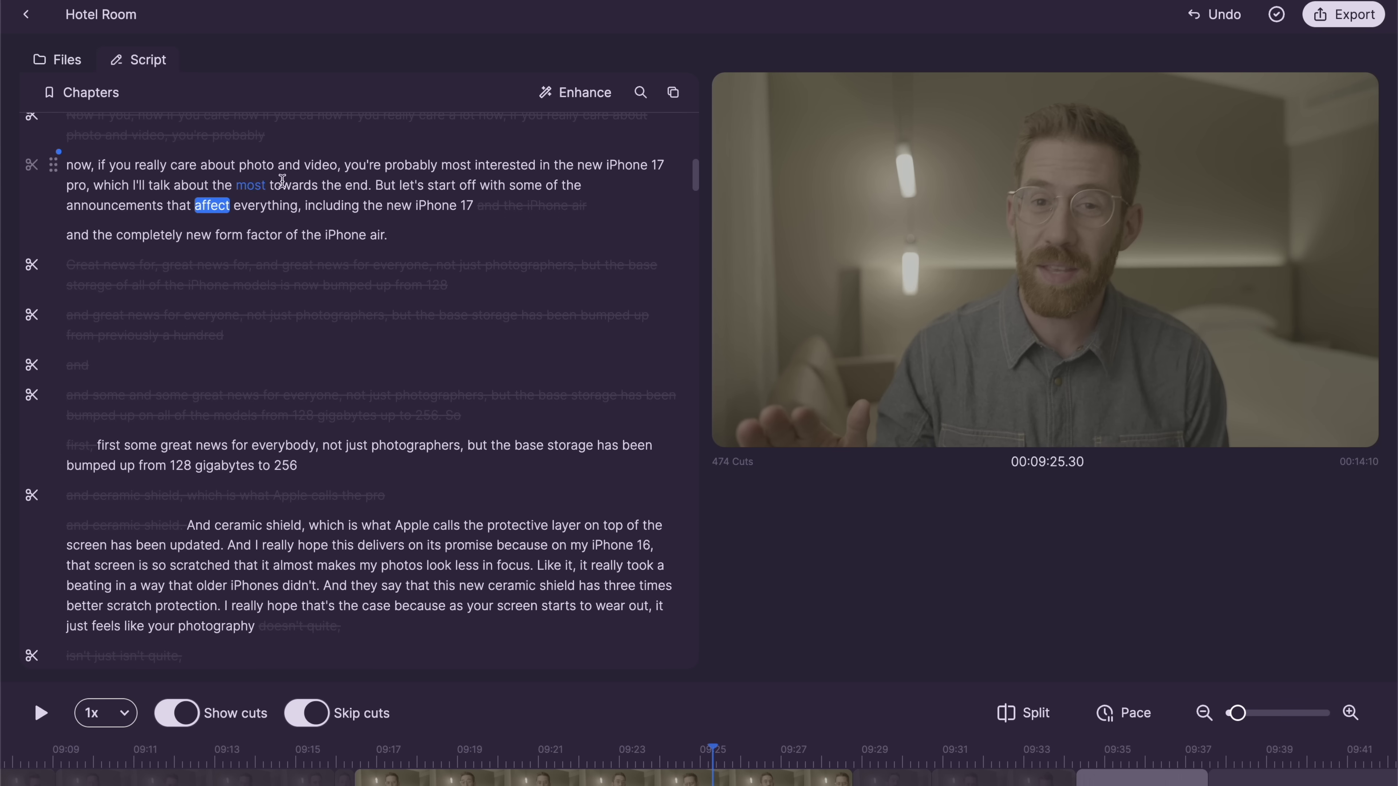
left_click(366, 166)
key("space")
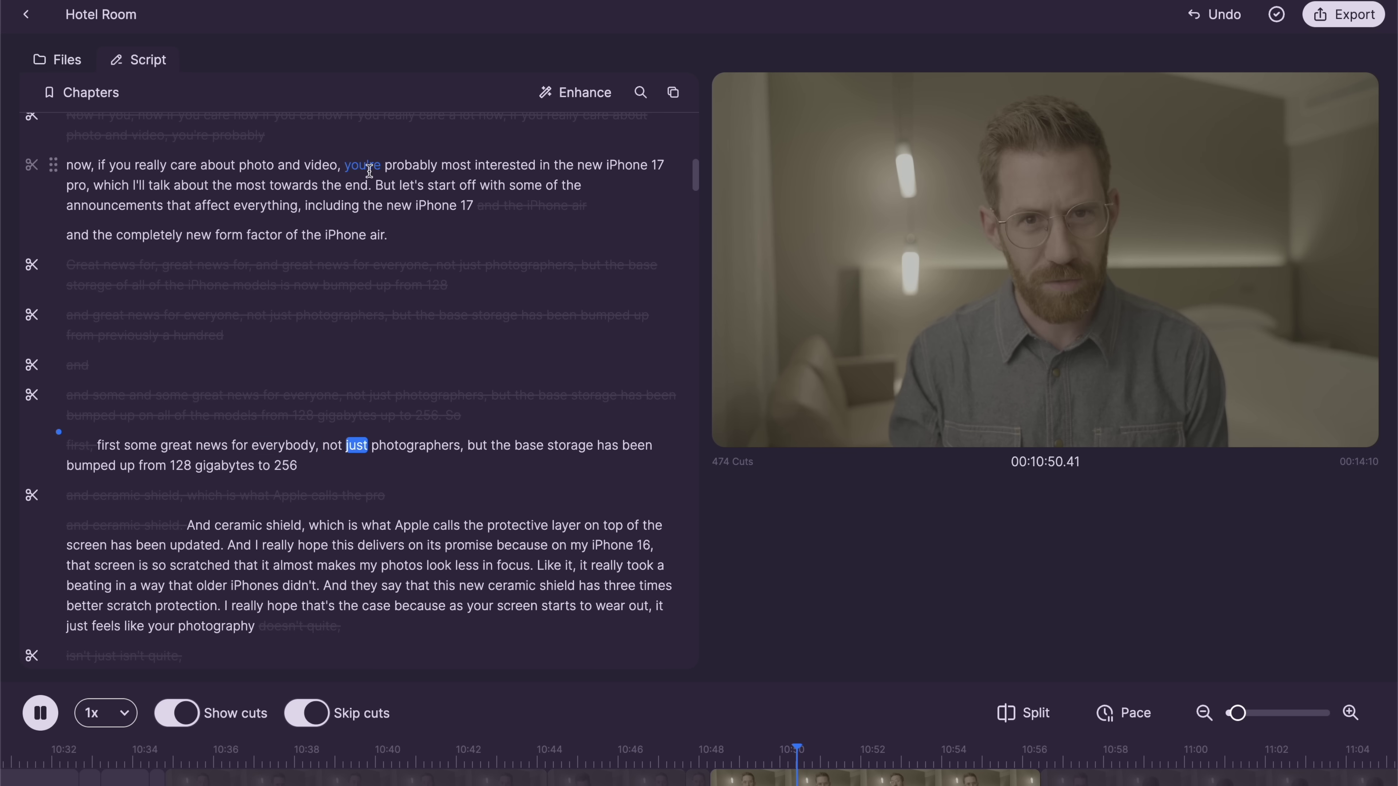
key("space")
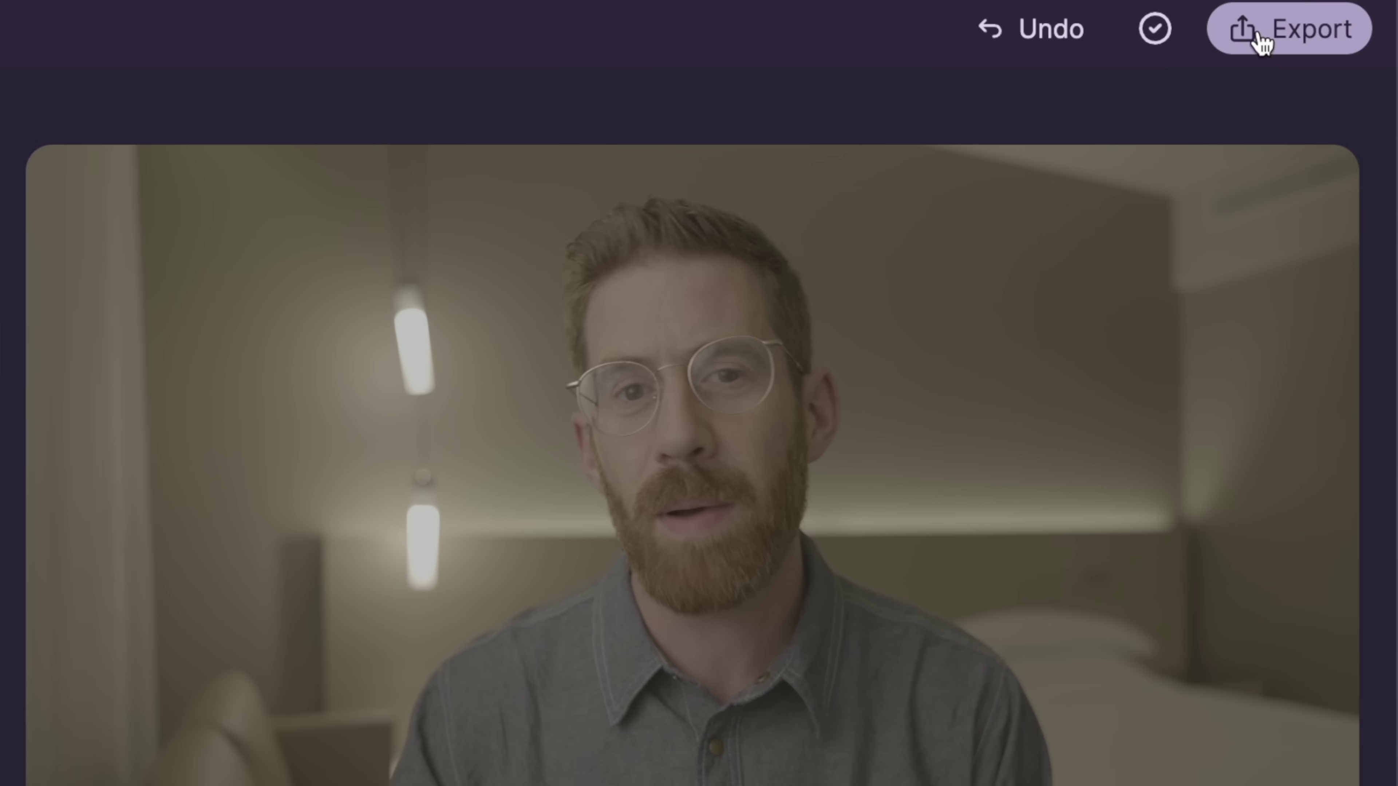
- Open Gling's Export menu to list formats like Video.mp4, Audio.wav and CapCut
left_click(1328, 17)
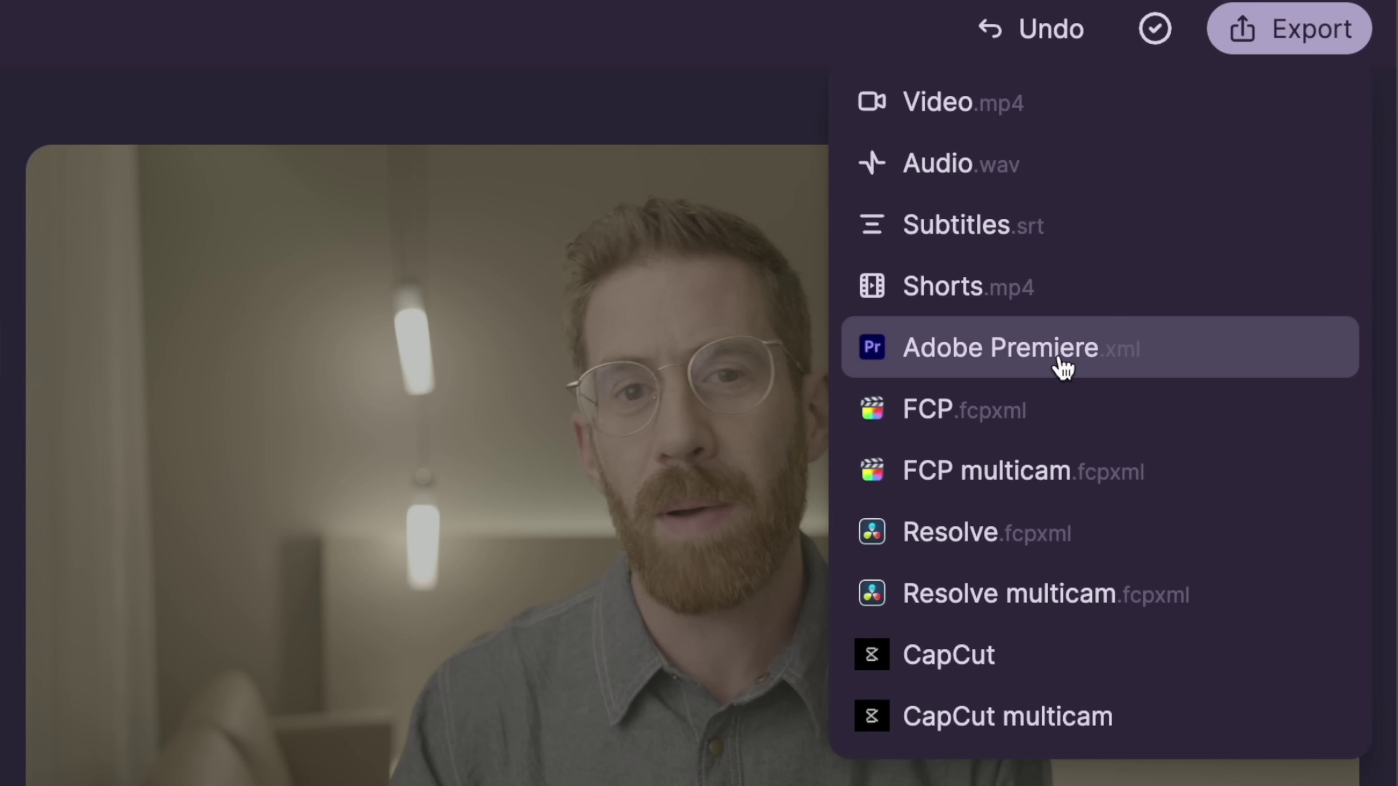